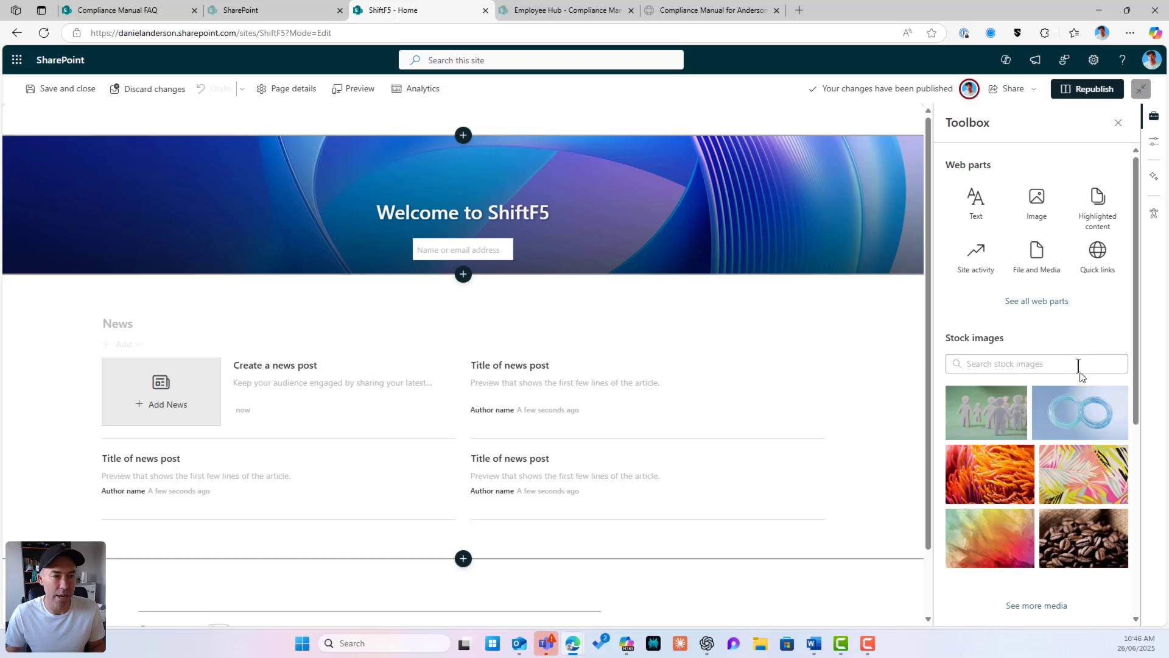
Add the AI FAQ (Preview) web part to the ShiftF5 home page from the full web part list
{"action": "left_click", "coordinate": [1038, 302]}
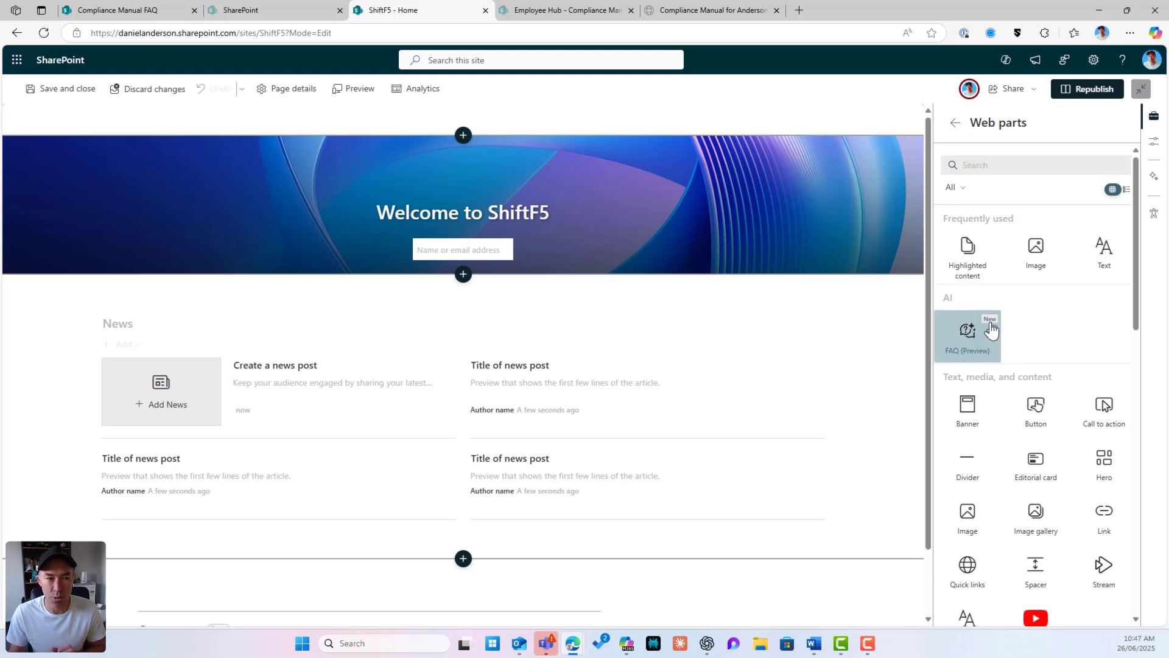
{"action": "left_click", "coordinate": [980, 342]}
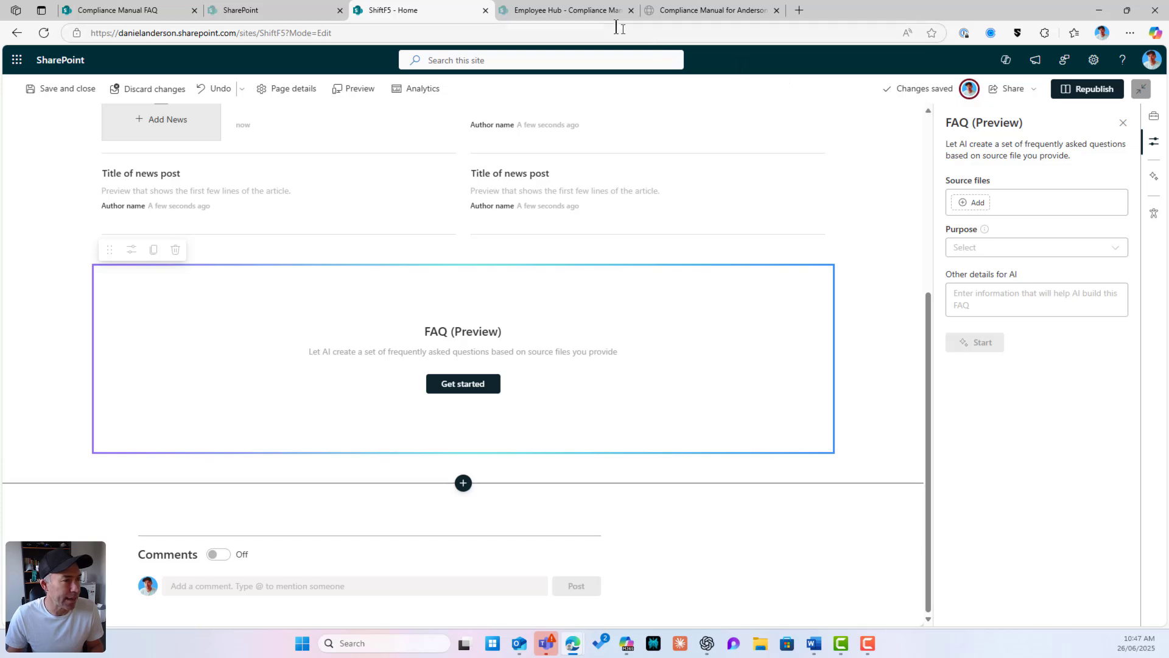
Copy the file name of the Word document in Employee Hub's Compliance Manual library without renaming it
{"action": "left_click", "coordinate": [567, 14]}
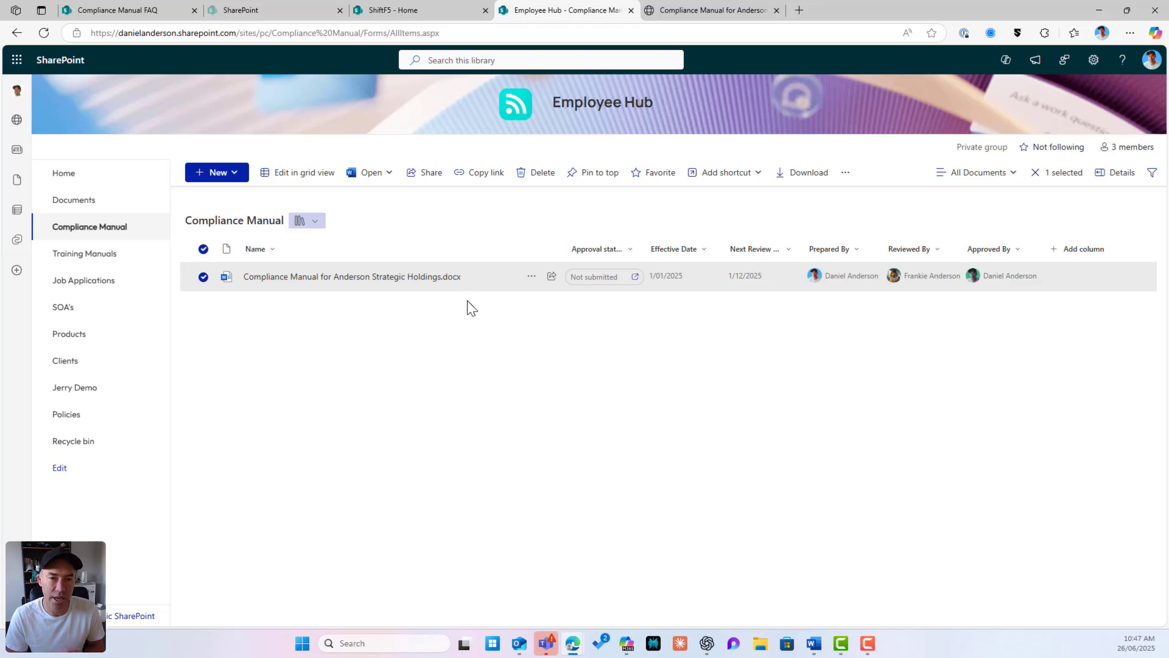
{"action": "left_click", "coordinate": [532, 277]}
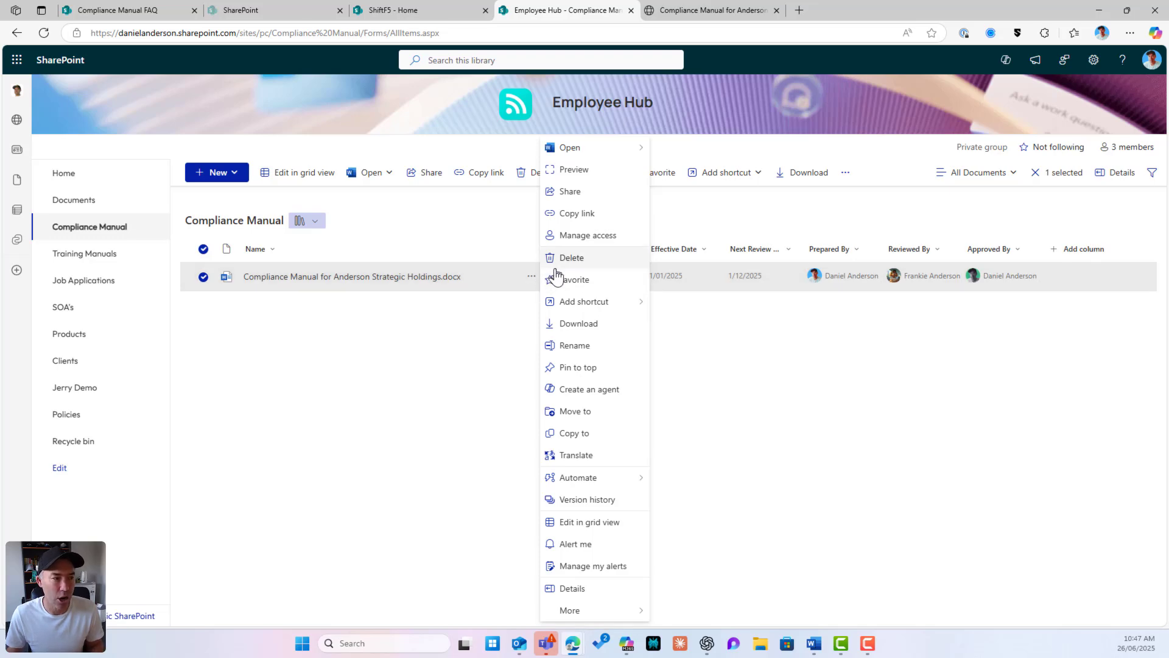
{"action": "left_click", "coordinate": [578, 345]}
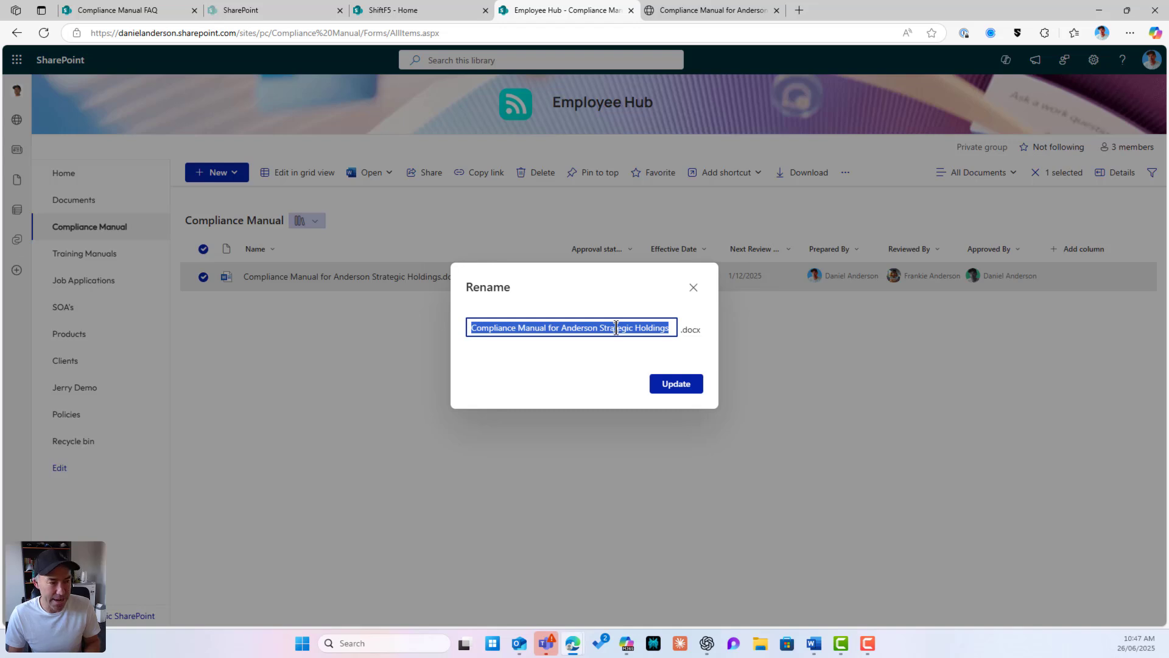
{"action": "left_click", "coordinate": [693, 287]}
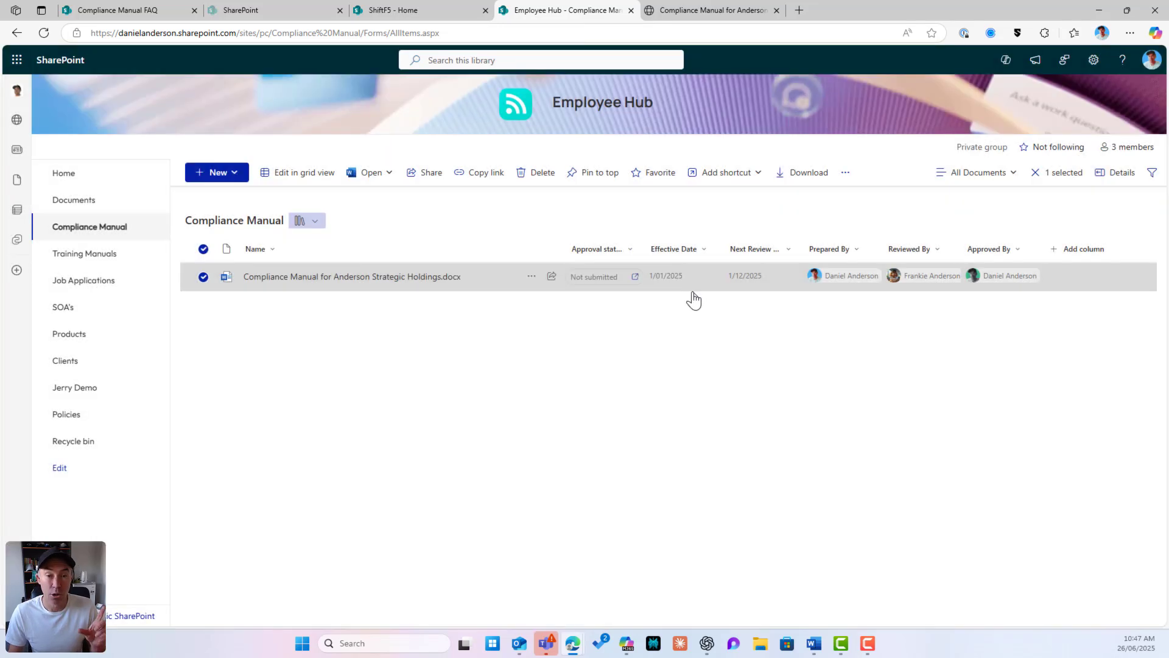
Back on the ShiftF5 page, add "Compliance Manual for Anderson Strategic Holdings.docx" as the FAQ's source file
{"action": "left_click", "coordinate": [426, 12]}
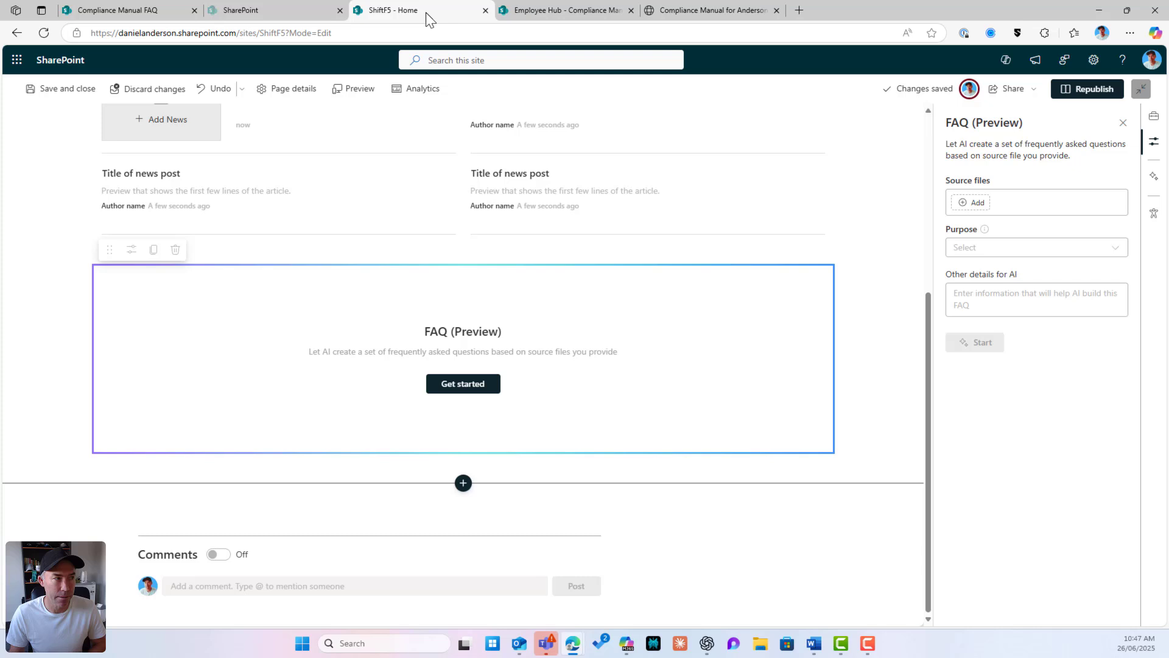
{"action": "left_click", "coordinate": [964, 205]}
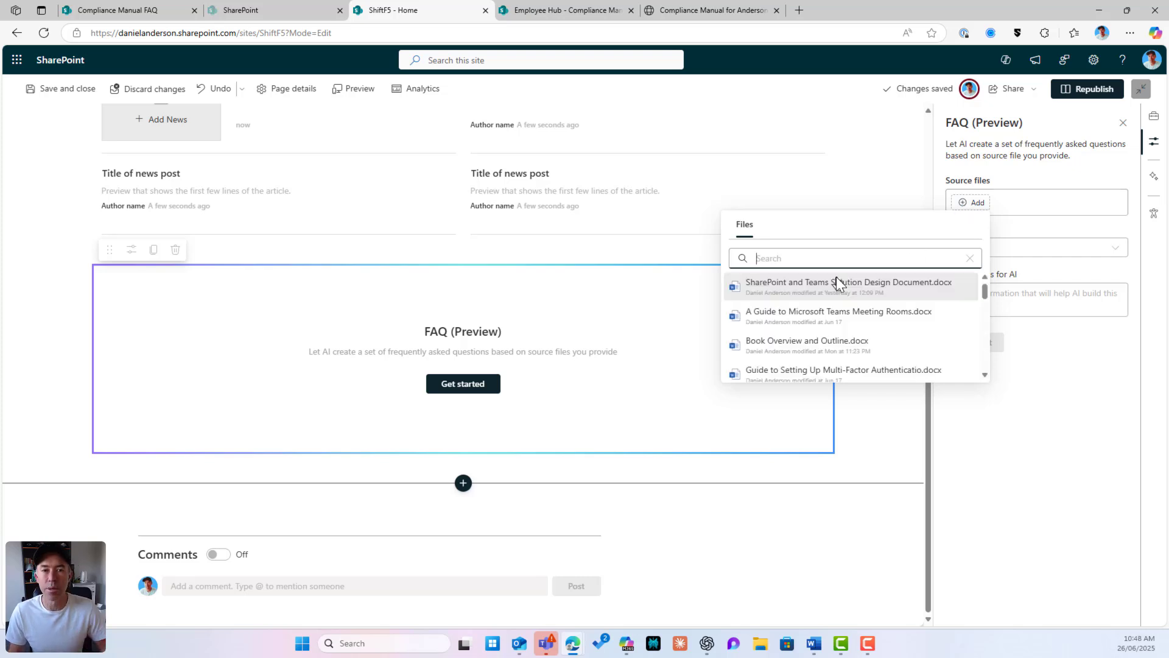
{"action": "scroll", "coordinate": [850, 294], "scroll_direction": "down", "scroll_amount": 5}
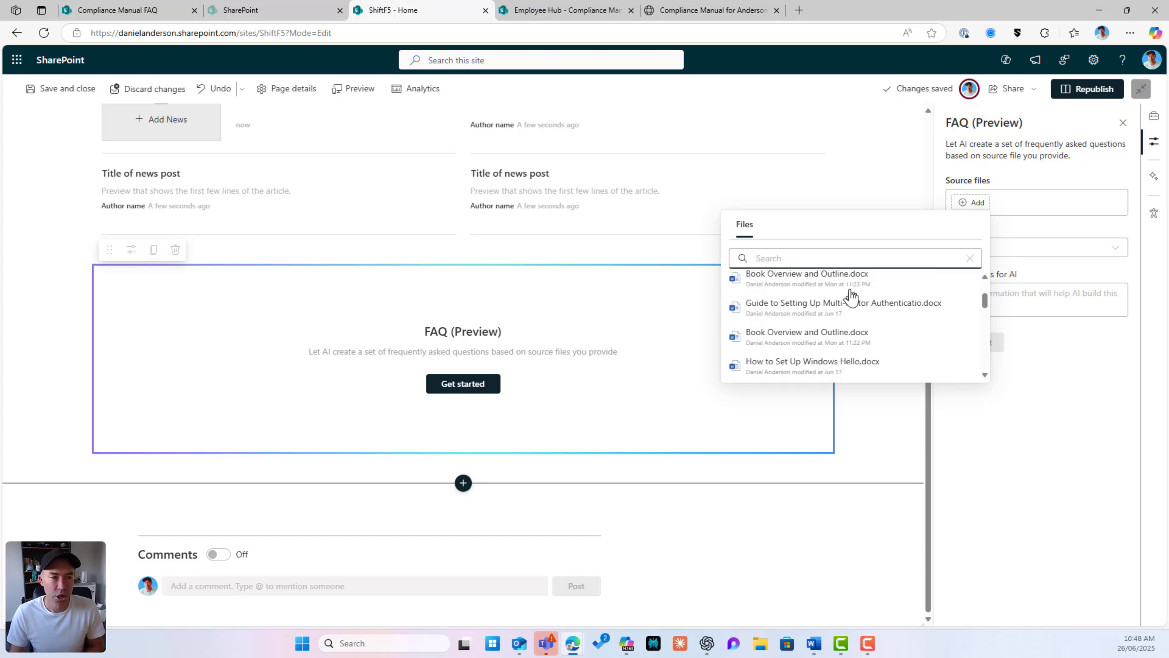
{"action": "scroll", "coordinate": [851, 295], "scroll_direction": "up", "scroll_amount": 5}
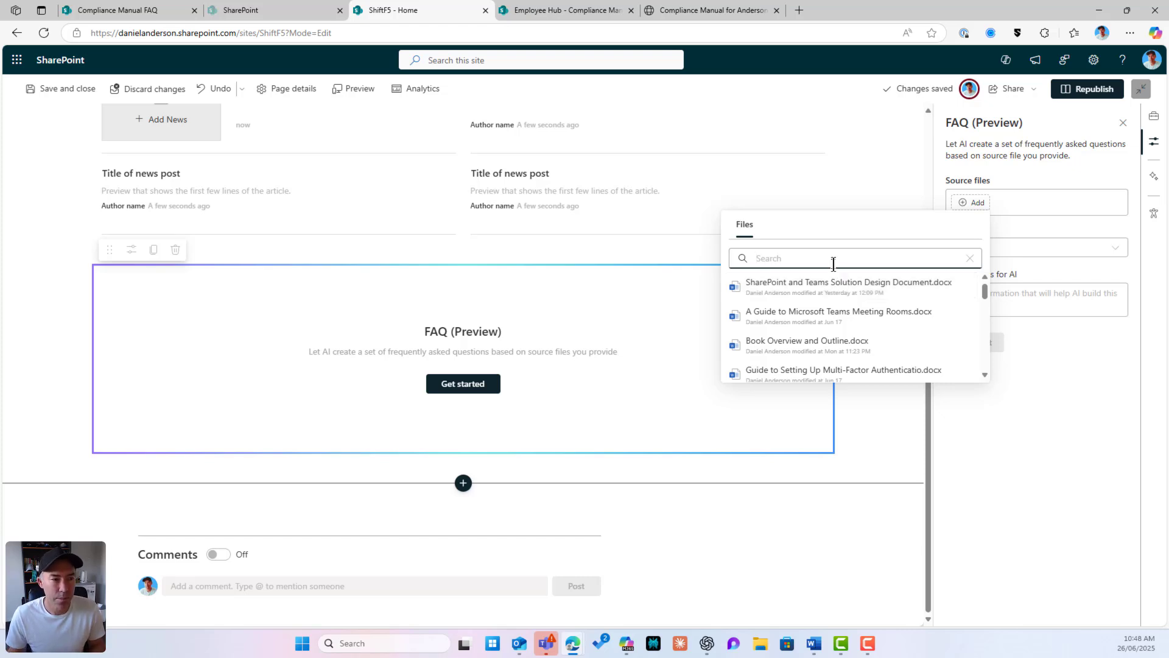
{"action": "type", "text": "Compliance Manual for Anderson Strategic Holdings"}
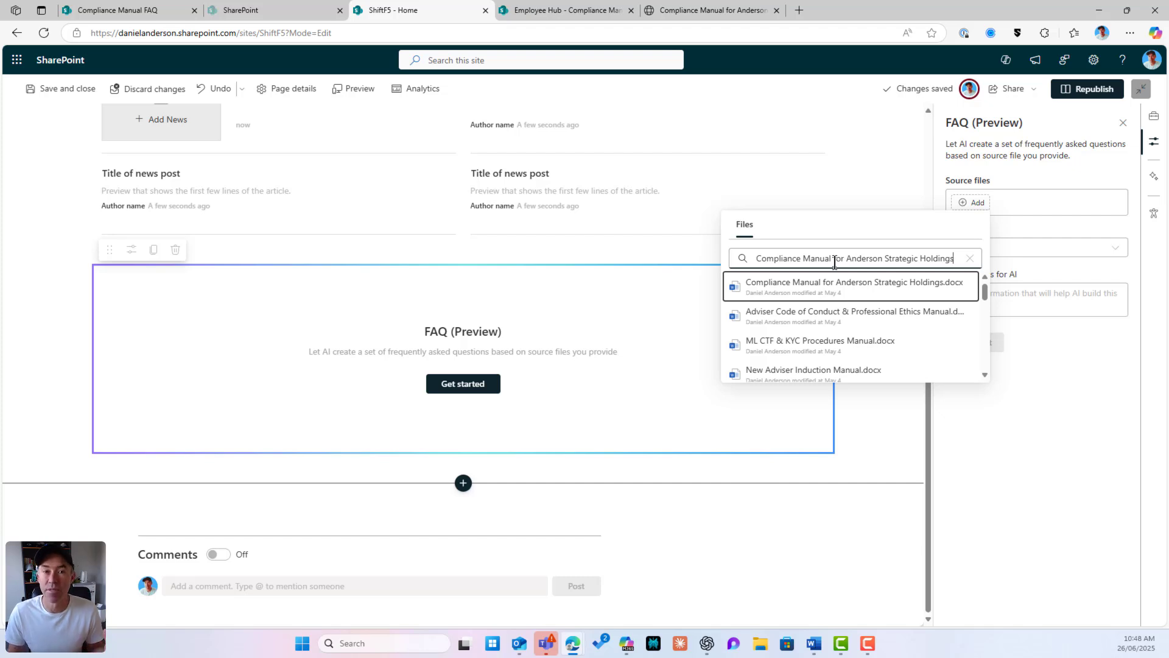
{"action": "left_click", "coordinate": [784, 297]}
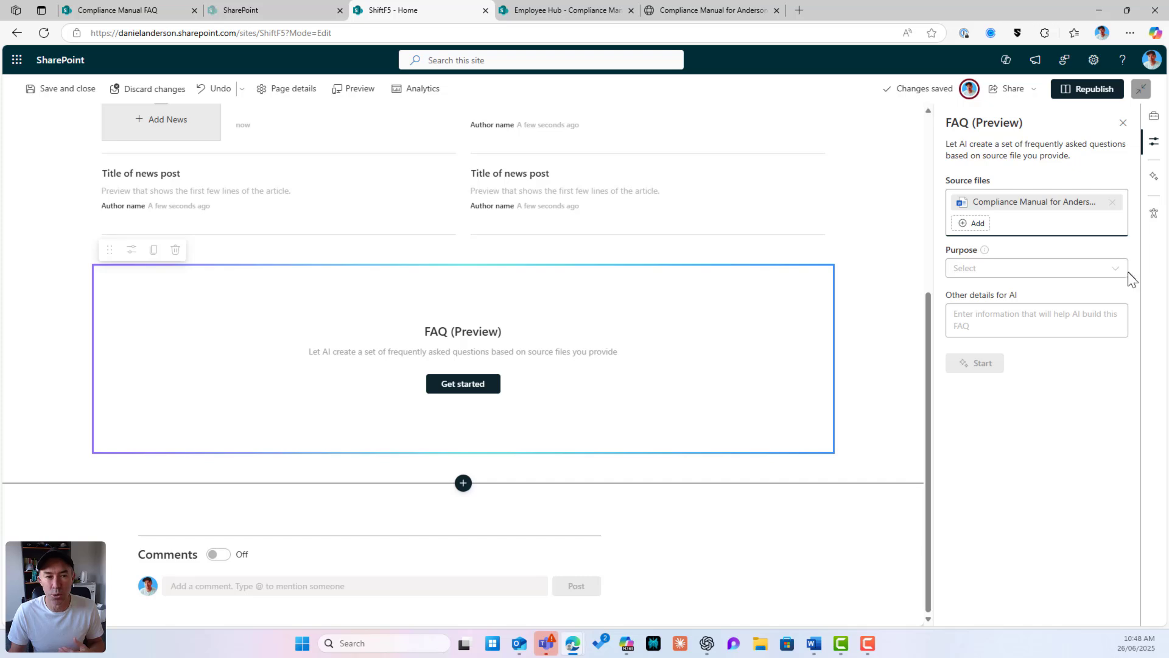
Set the FAQ purpose to Policy and start the AI generation without entering other details
{"action": "left_click", "coordinate": [1012, 270]}
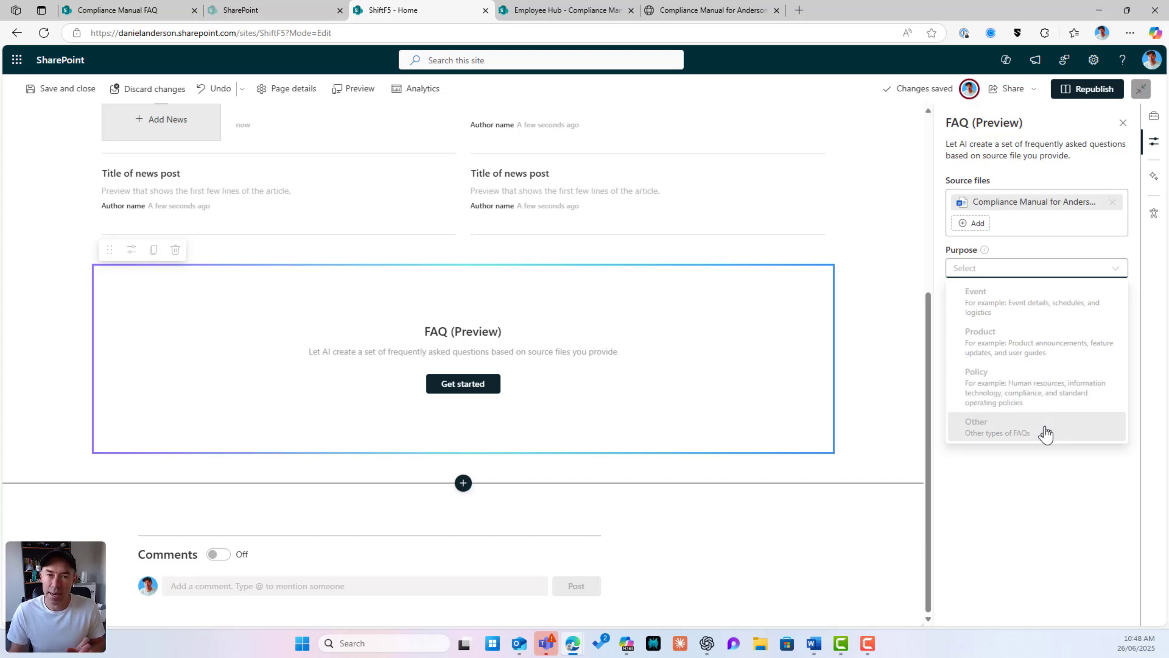
{"action": "left_click", "coordinate": [1010, 389]}
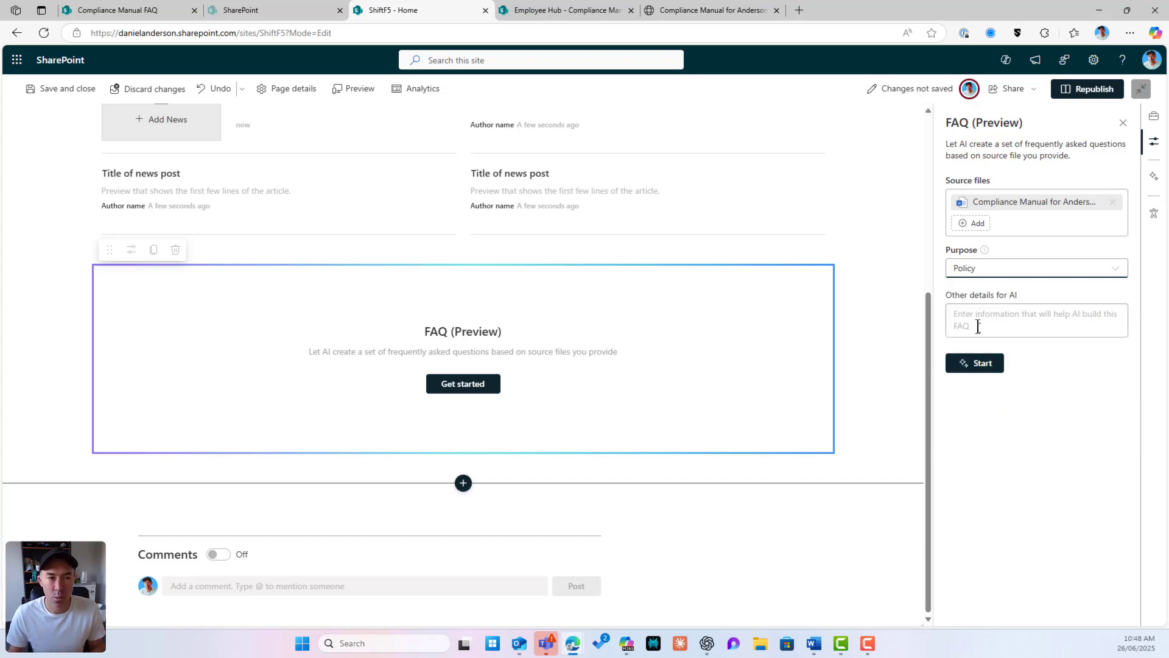
{"action": "left_click_drag", "start_coordinate": [948, 296], "coordinate": [1003, 294]}
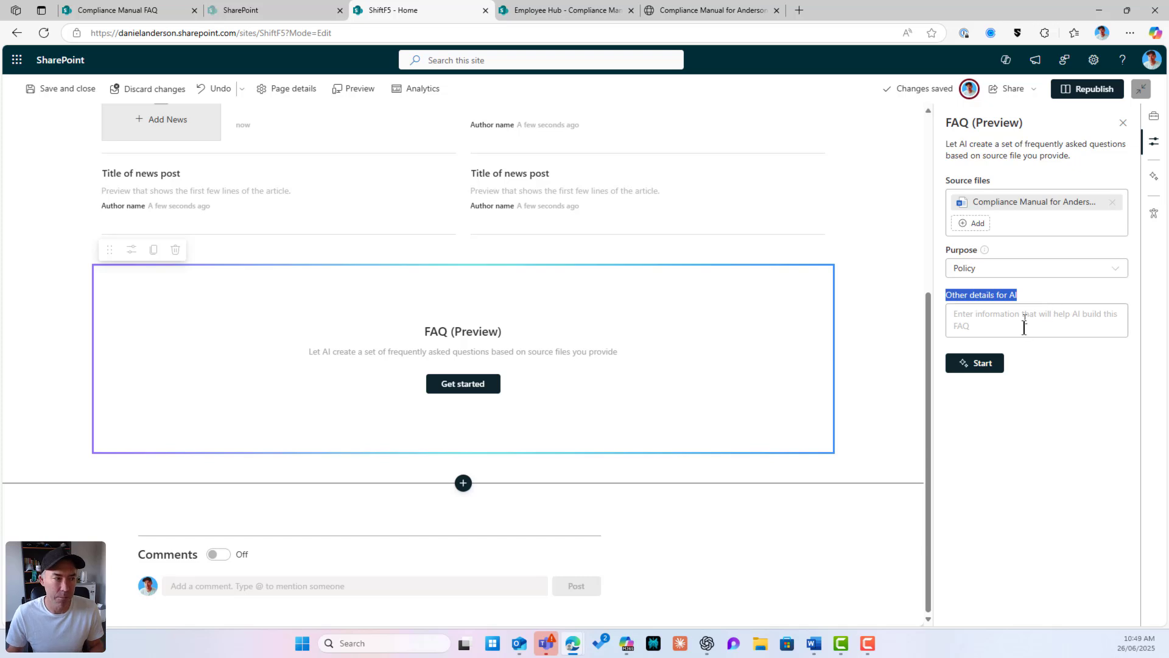
{"action": "left_click", "coordinate": [979, 364]}
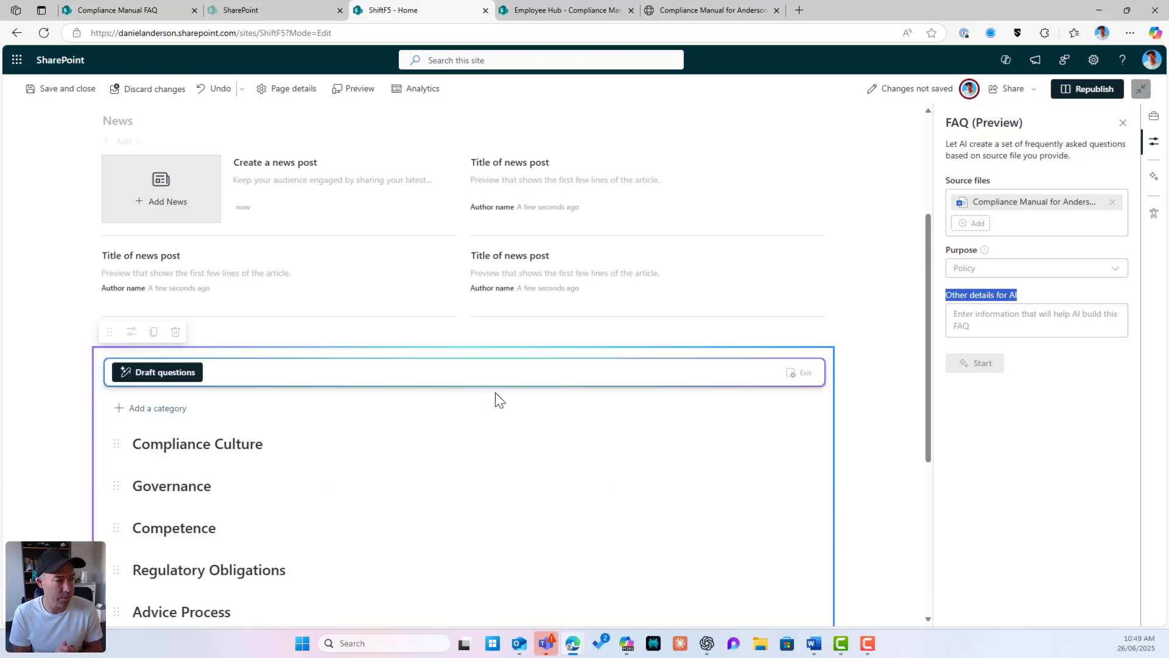
Look over the suggested FAQ categories and have the AI draft questions for them
{"action": "scroll", "coordinate": [506, 397], "scroll_direction": "down", "scroll_amount": 4}
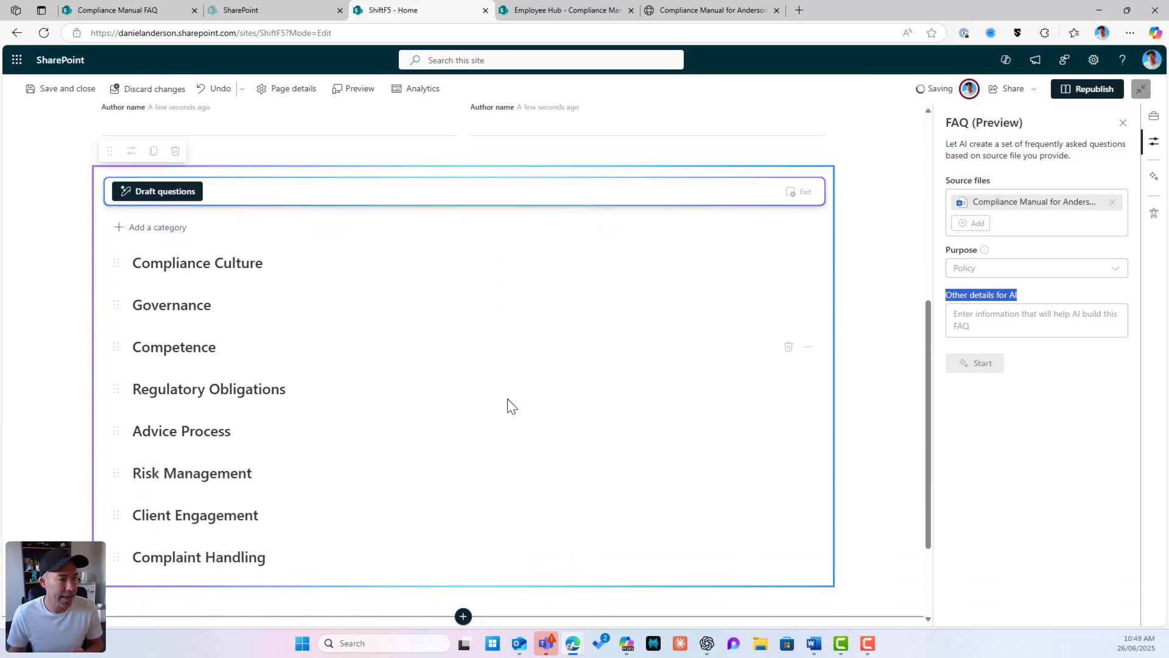
{"action": "scroll", "coordinate": [507, 398], "scroll_direction": "up", "scroll_amount": 1}
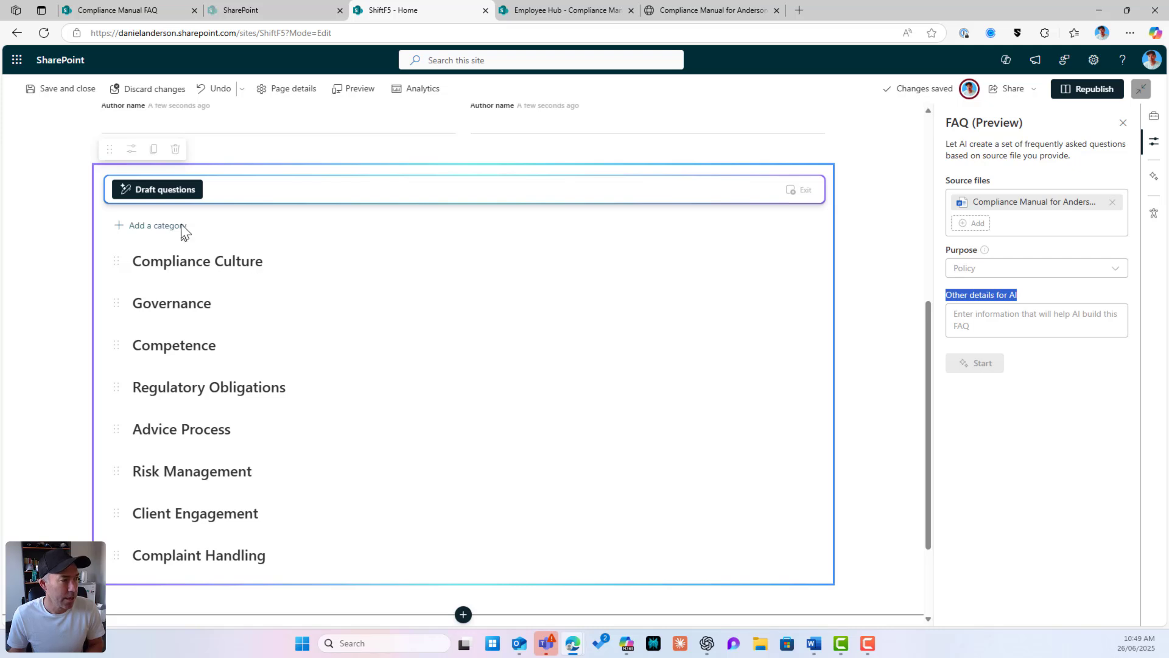
{"action": "left_click", "coordinate": [161, 192]}
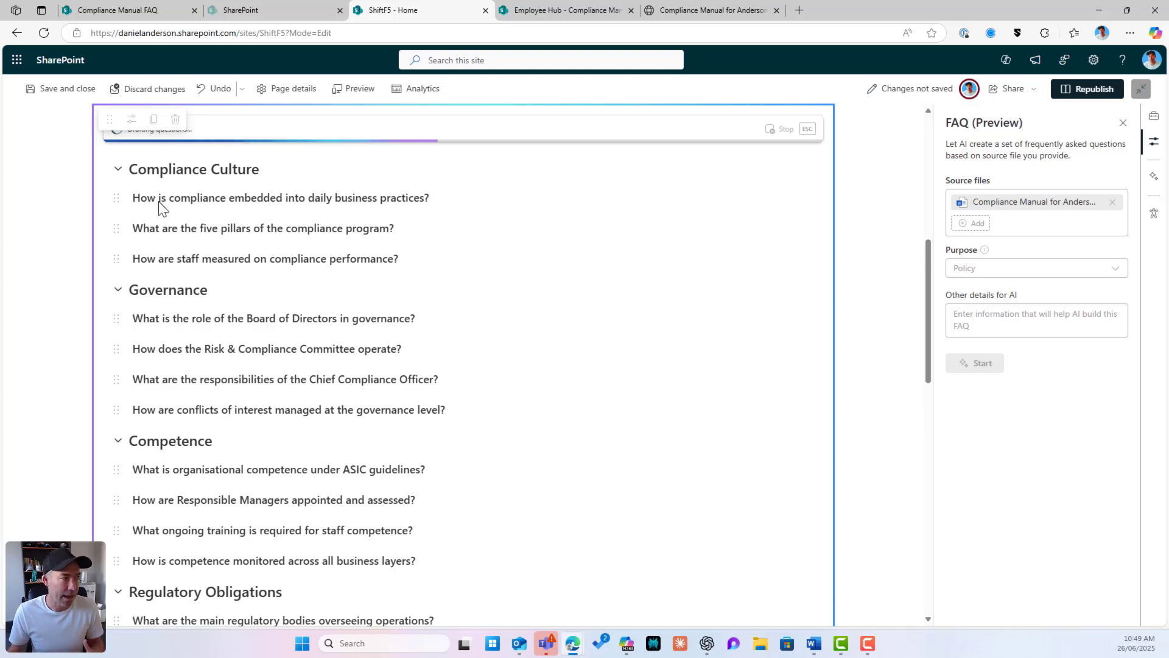
Have the AI draft answers for the generated FAQ questions
{"action": "scroll", "coordinate": [251, 256], "scroll_direction": "up", "scroll_amount": 4}
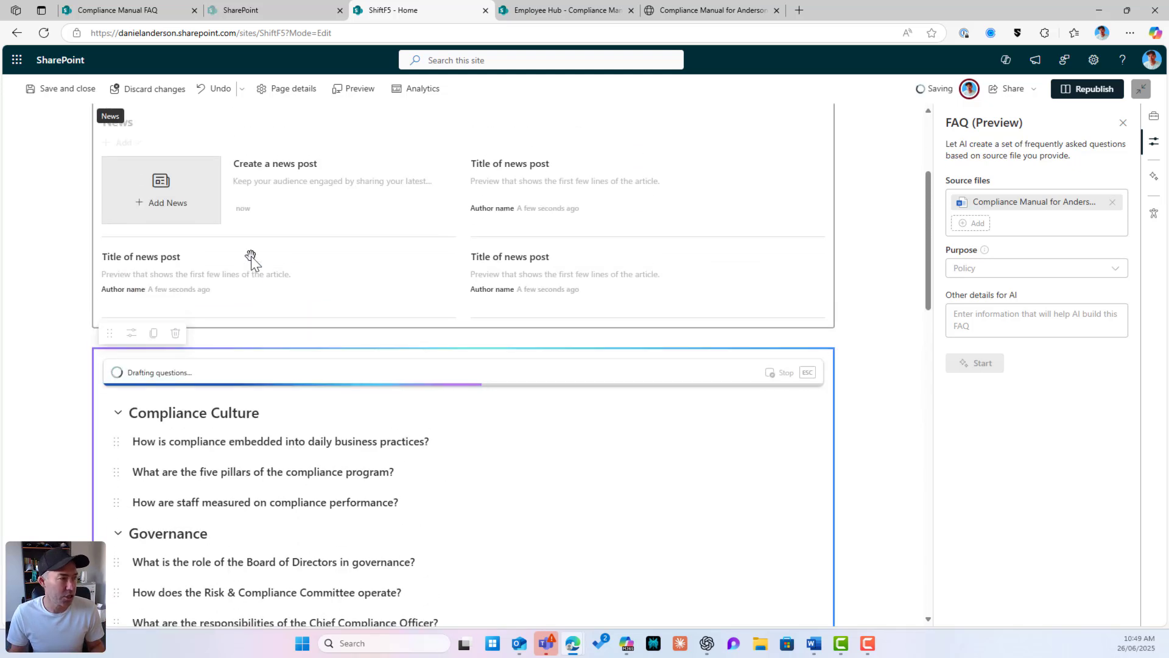
{"action": "scroll", "coordinate": [251, 256], "scroll_direction": "down", "scroll_amount": 2}
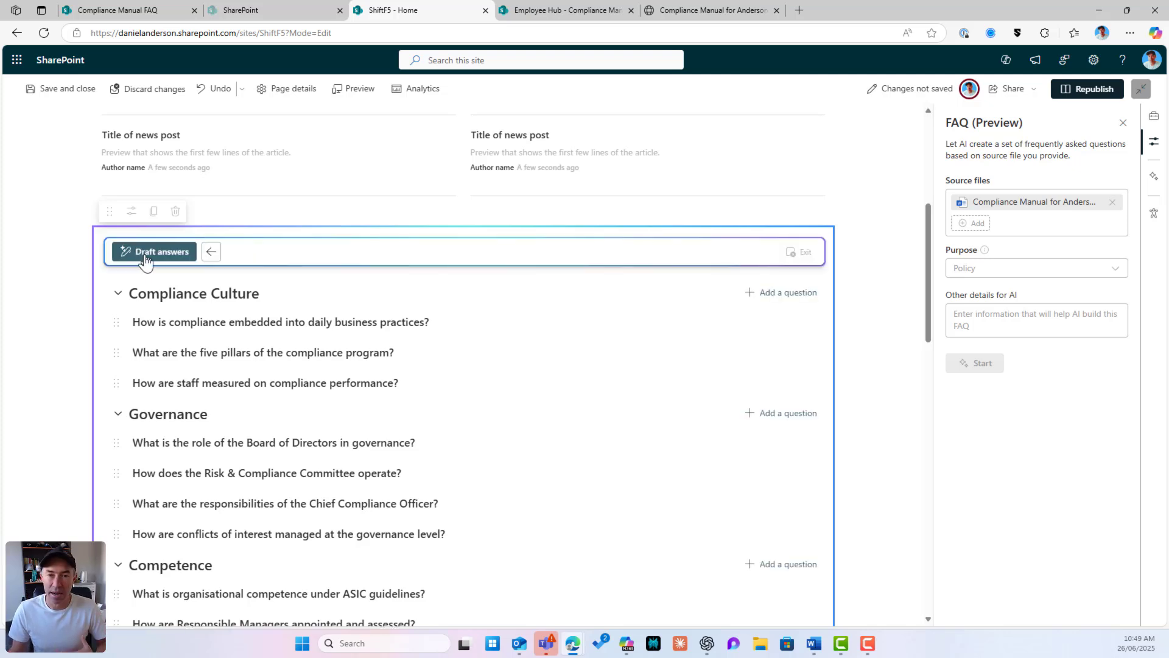
{"action": "double_click", "coordinate": [145, 260]}
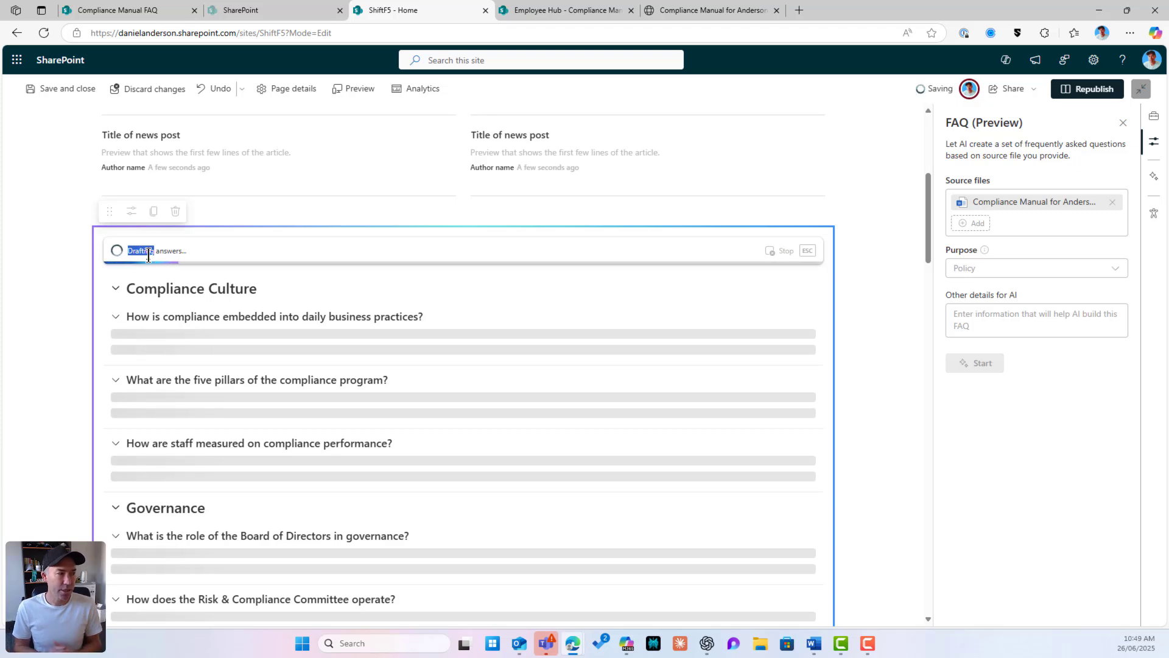
Review the FAQ's questions and the answers being drafted, from Compliance Culture through to Risk Management
{"action": "scroll", "coordinate": [352, 332], "scroll_direction": "down", "scroll_amount": 8}
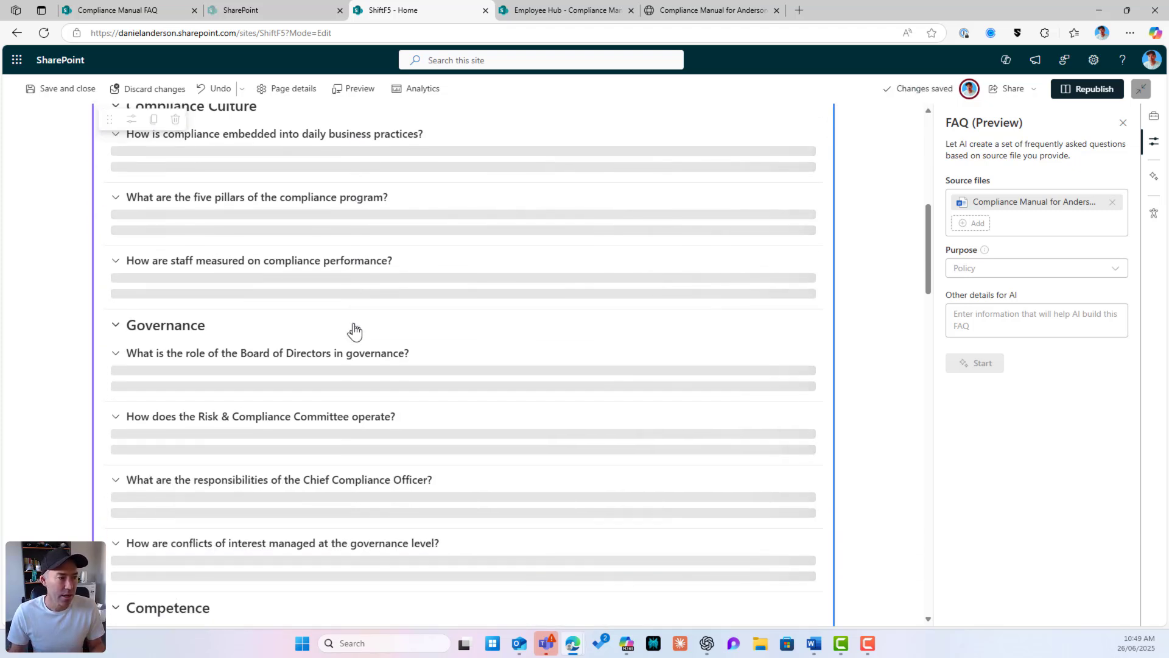
{"action": "scroll", "coordinate": [354, 331], "scroll_direction": "down", "scroll_amount": 7}
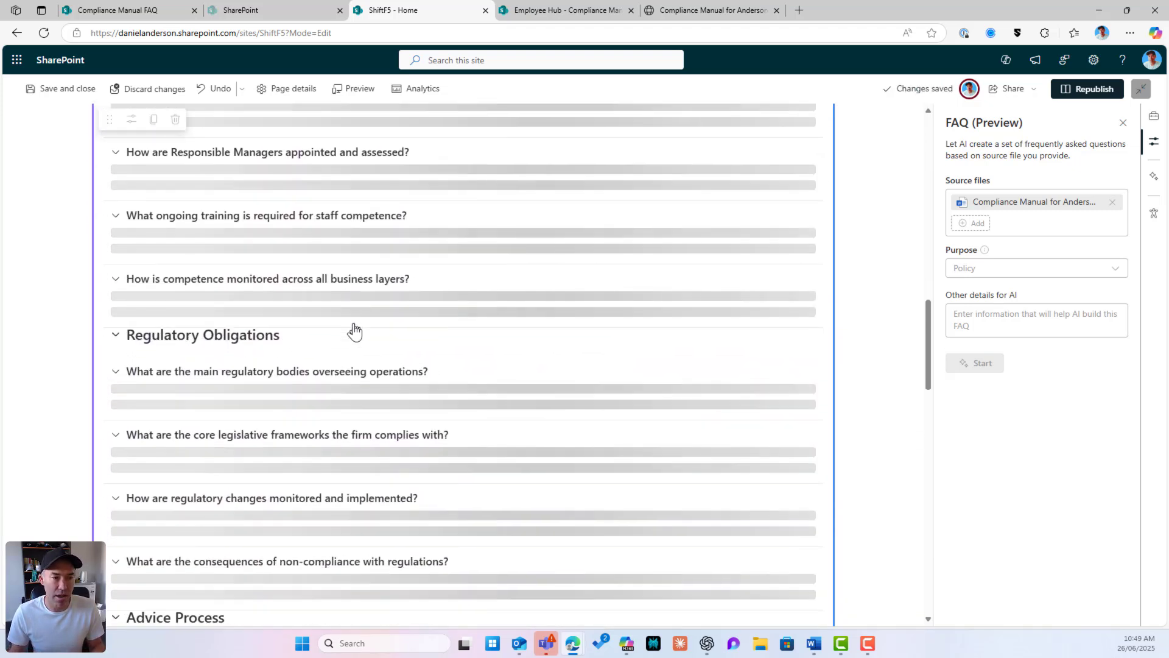
{"action": "scroll", "coordinate": [357, 323], "scroll_direction": "down", "scroll_amount": 4}
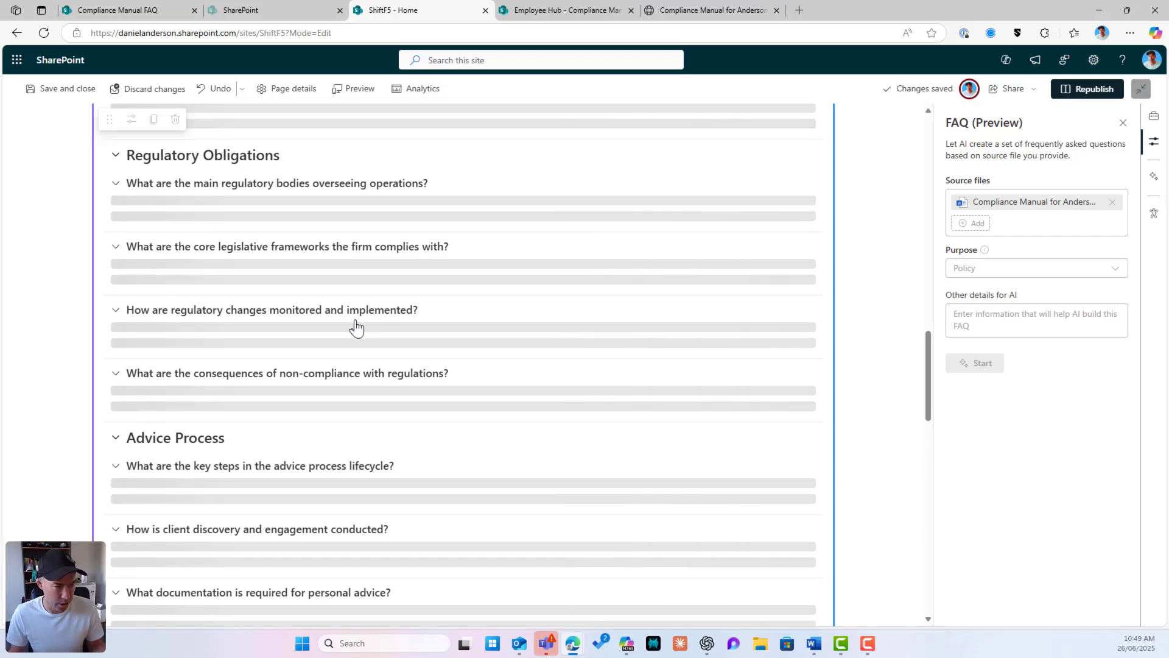
{"action": "scroll", "coordinate": [358, 321], "scroll_direction": "down", "scroll_amount": 5}
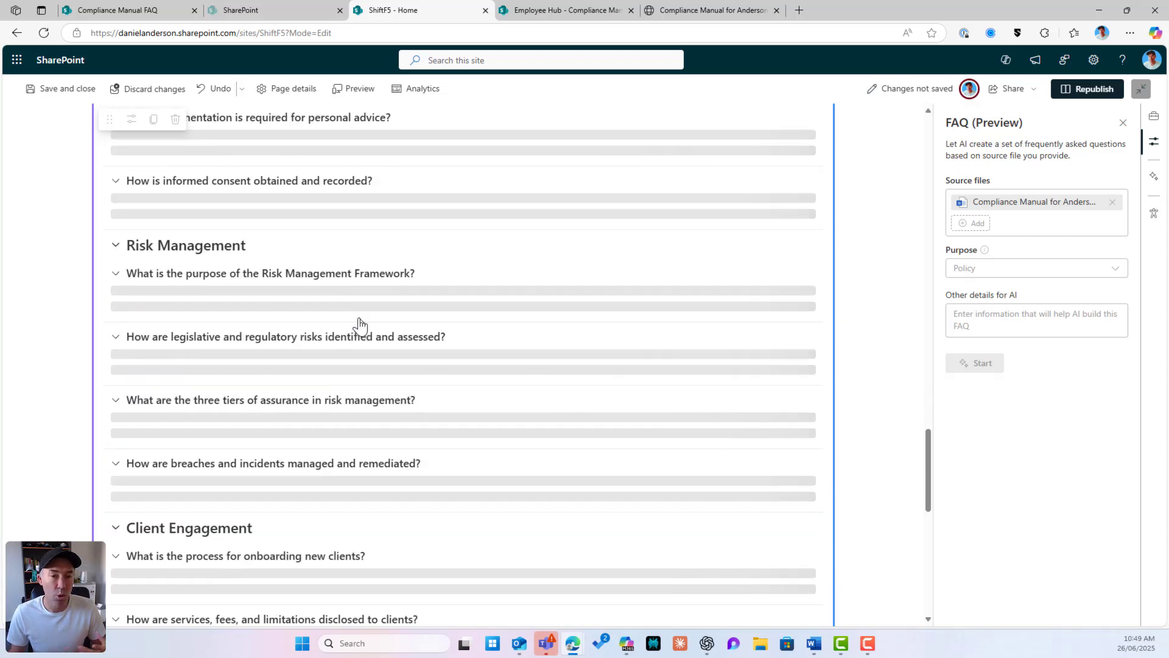
{"action": "scroll", "coordinate": [361, 322], "scroll_direction": "up", "scroll_amount": 6}
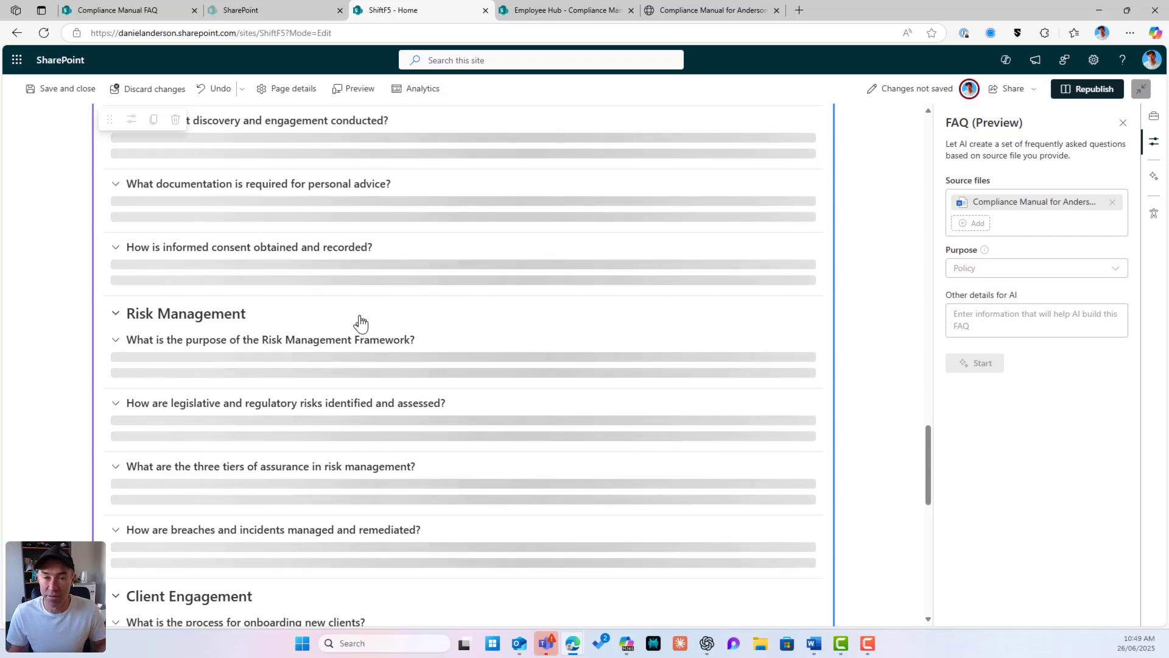
{"action": "scroll", "coordinate": [360, 323], "scroll_direction": "up", "scroll_amount": 8}
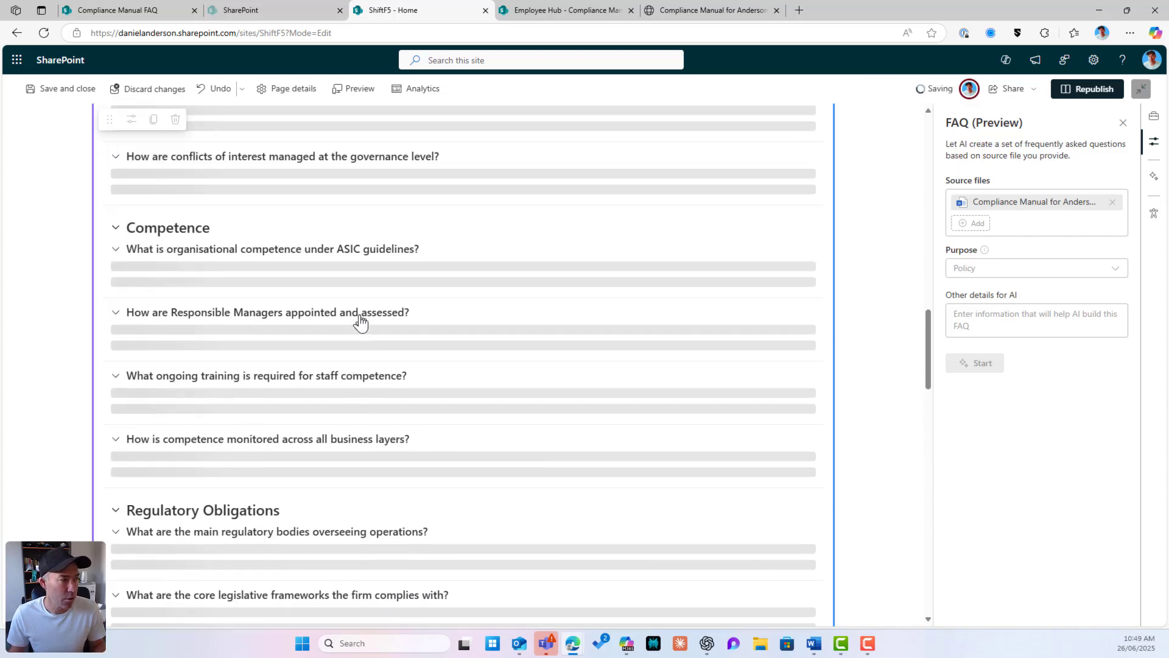
{"action": "scroll", "coordinate": [363, 319], "scroll_direction": "down", "scroll_amount": 2}
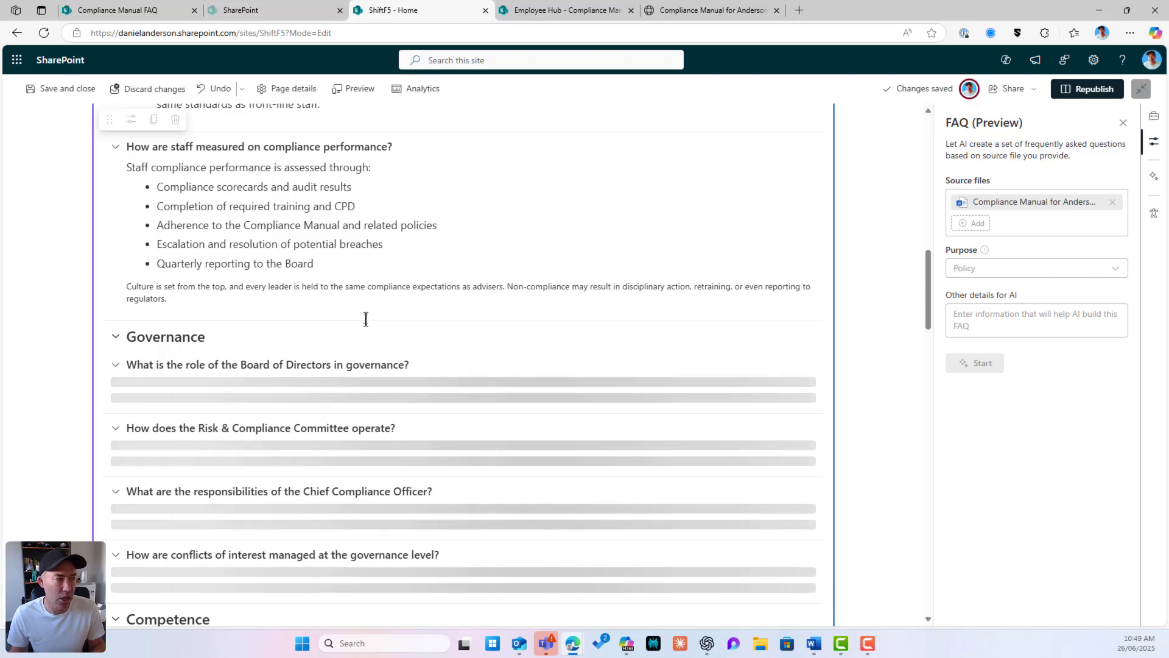
{"action": "scroll", "coordinate": [365, 318], "scroll_direction": "down", "scroll_amount": 1}
{"action": "scroll", "coordinate": [365, 319], "scroll_direction": "down", "scroll_amount": 3}
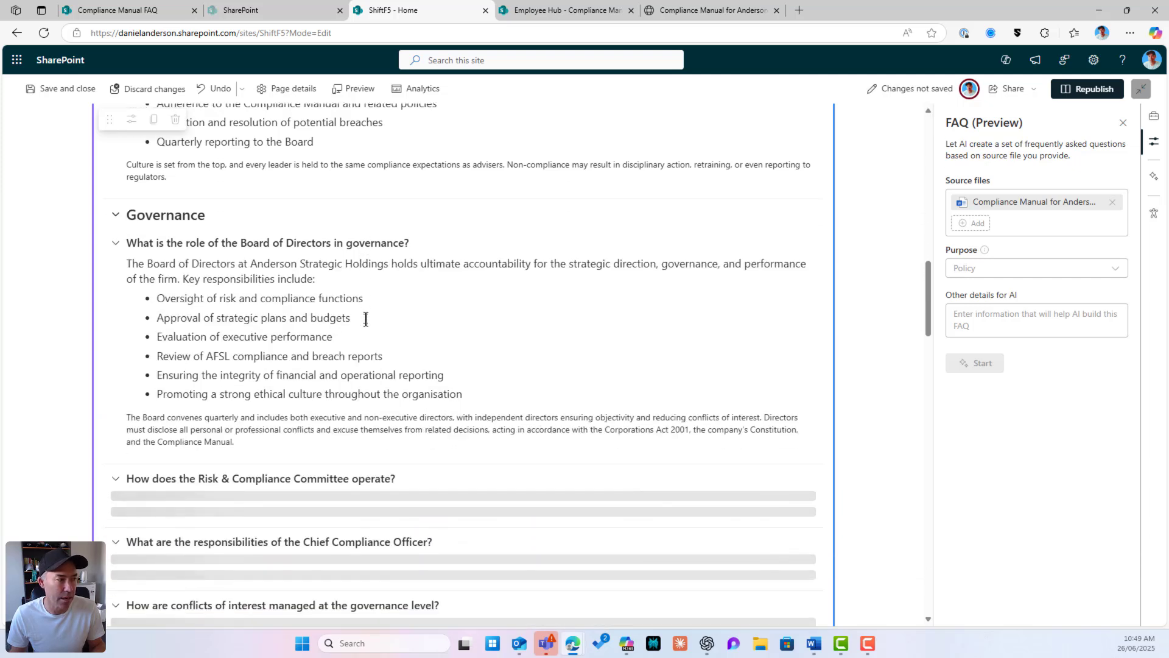
{"action": "scroll", "coordinate": [254, 301], "scroll_direction": "down", "scroll_amount": 7}
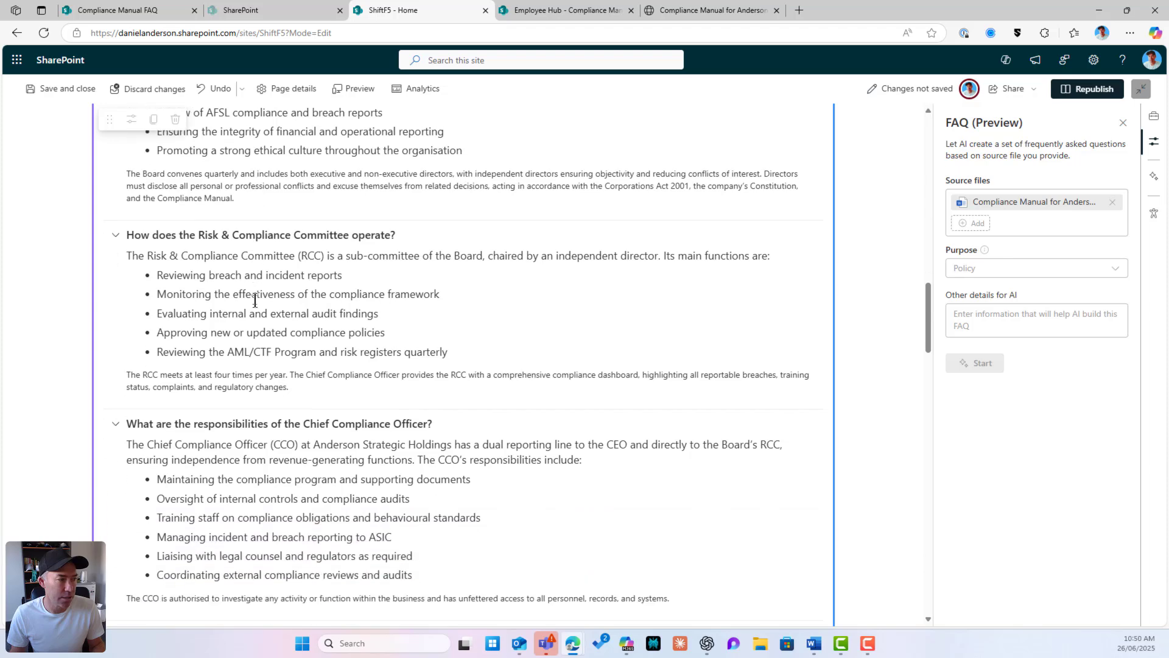
{"action": "scroll", "coordinate": [254, 301], "scroll_direction": "down", "scroll_amount": 5}
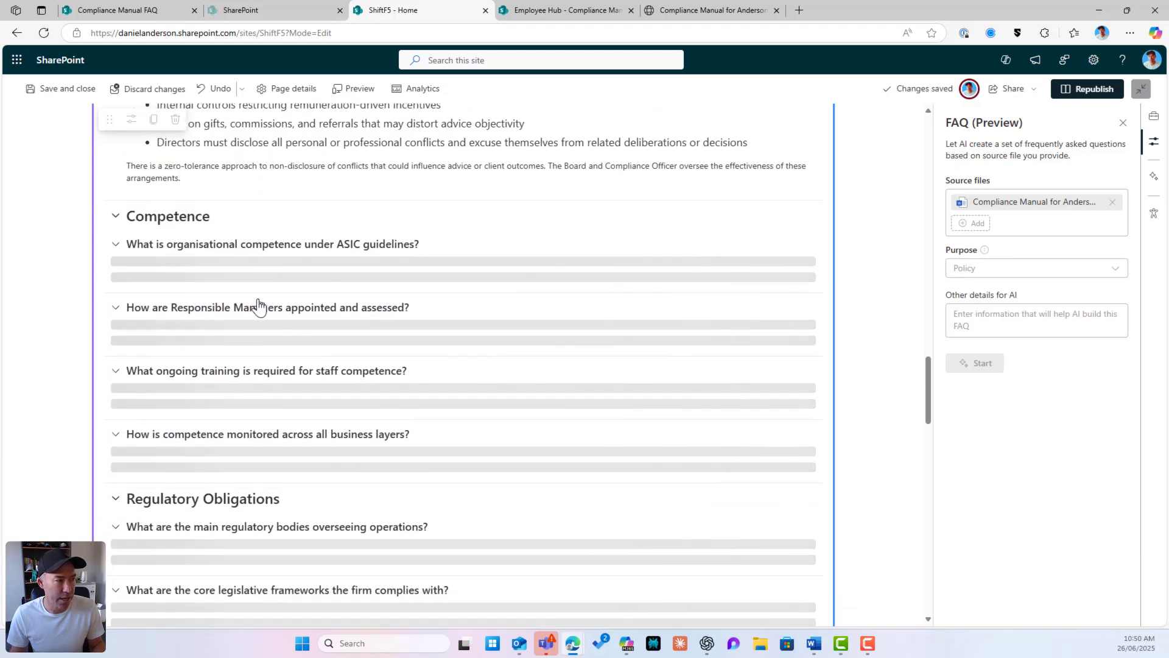
{"action": "scroll", "coordinate": [258, 304], "scroll_direction": "down", "scroll_amount": 2}
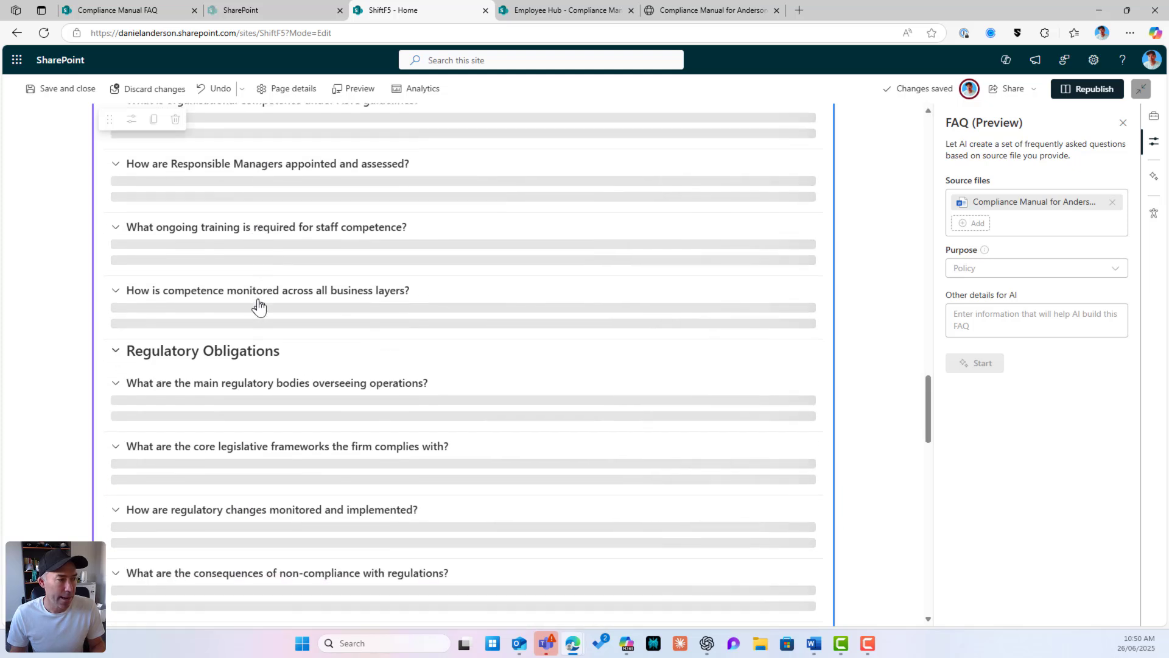
{"action": "scroll", "coordinate": [258, 308], "scroll_direction": "down", "scroll_amount": 6}
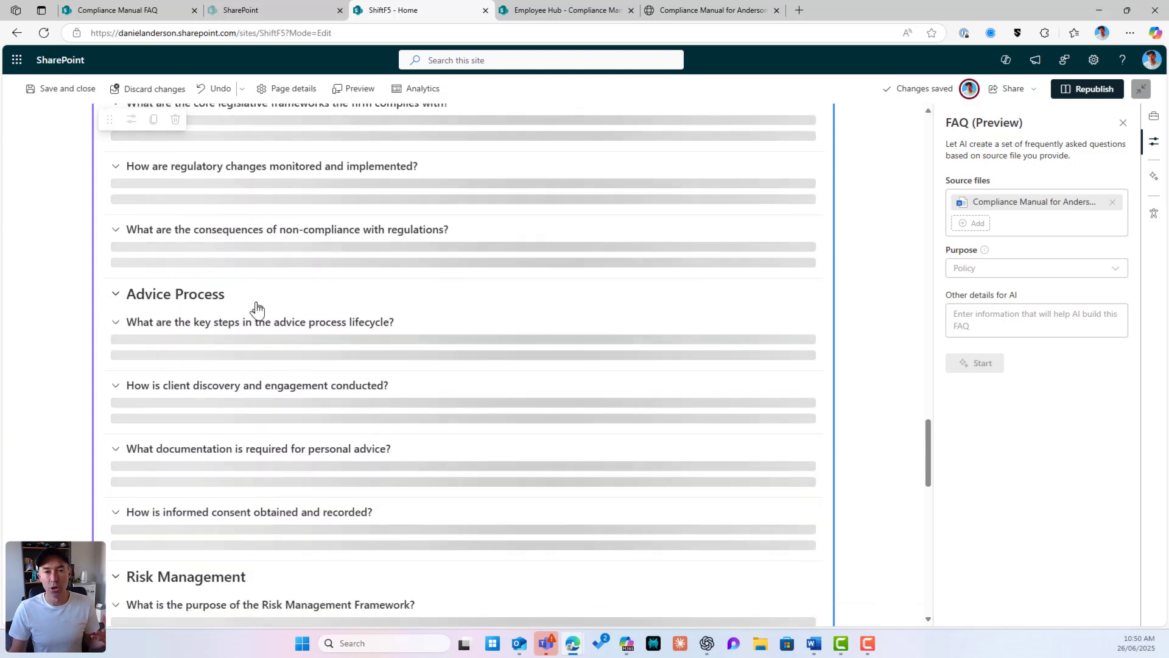
{"action": "scroll", "coordinate": [272, 304], "scroll_direction": "up", "scroll_amount": 14}
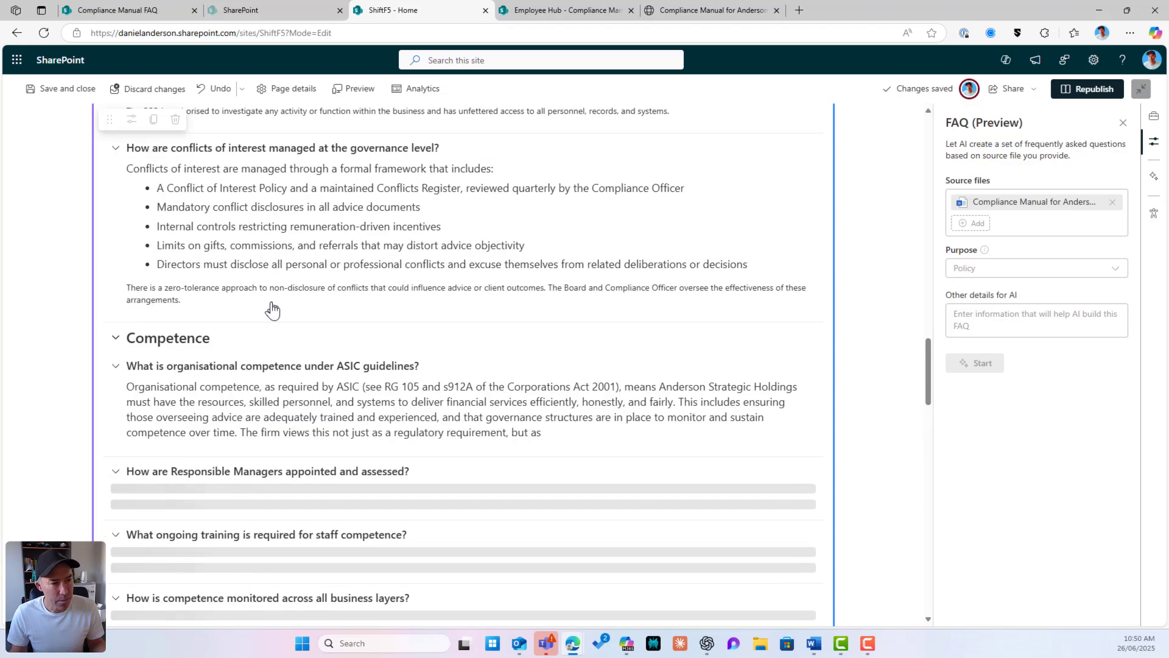
Review the drafted FAQ answers from Compliance Culture through Governance, Competence, Regulatory Obligations and Risk Management to Client Engagement
{"action": "scroll", "coordinate": [272, 302], "scroll_direction": "up", "scroll_amount": 10}
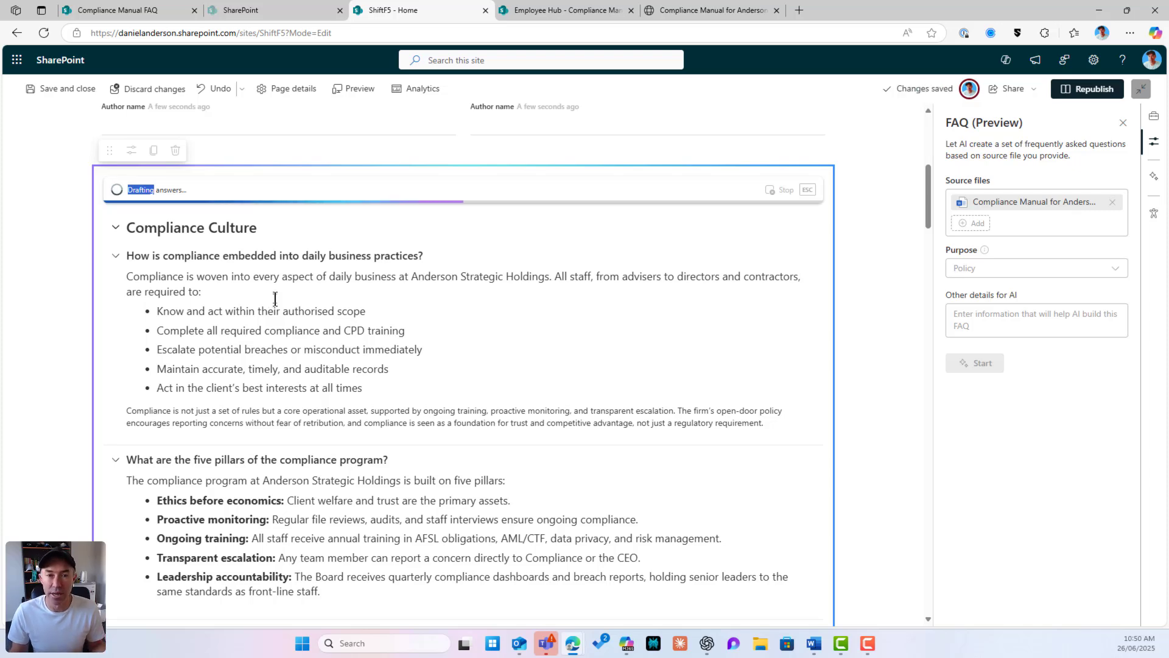
{"action": "scroll", "coordinate": [275, 299], "scroll_direction": "down", "scroll_amount": 6}
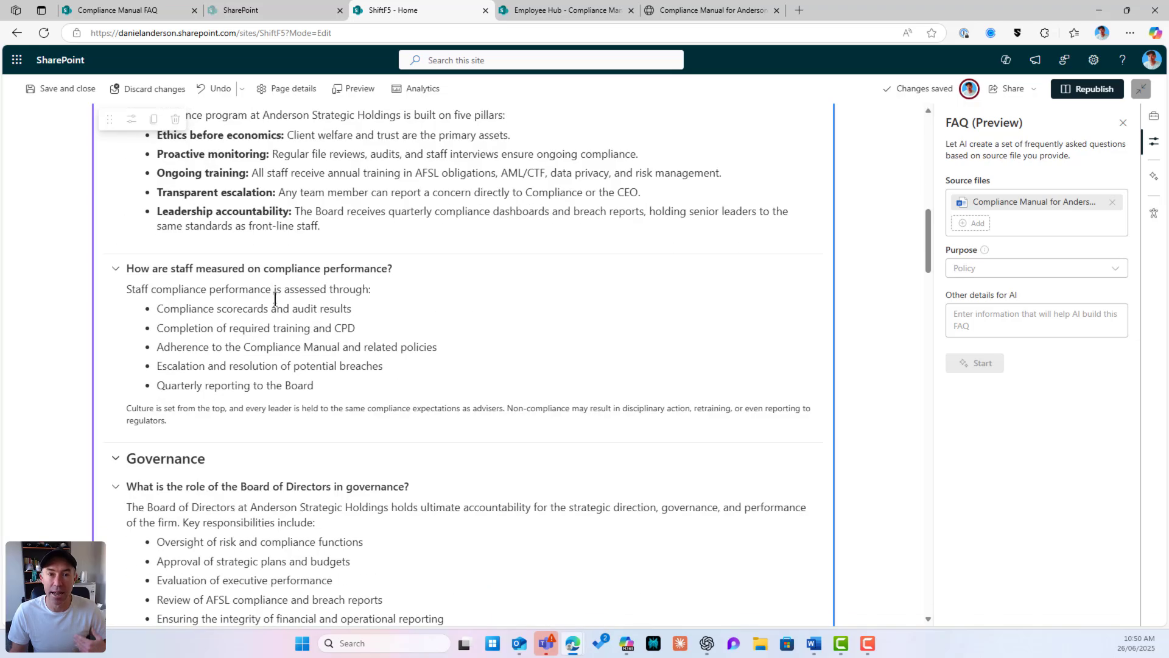
{"action": "scroll", "coordinate": [275, 298], "scroll_direction": "down", "scroll_amount": 15}
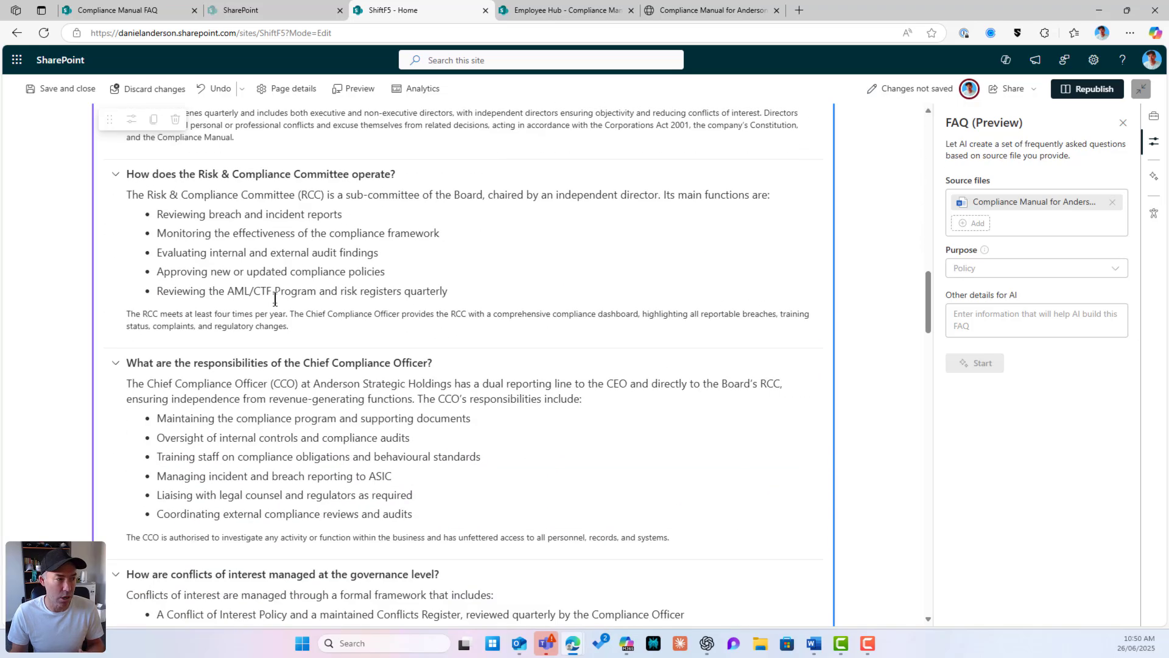
{"action": "scroll", "coordinate": [274, 298], "scroll_direction": "down", "scroll_amount": 10}
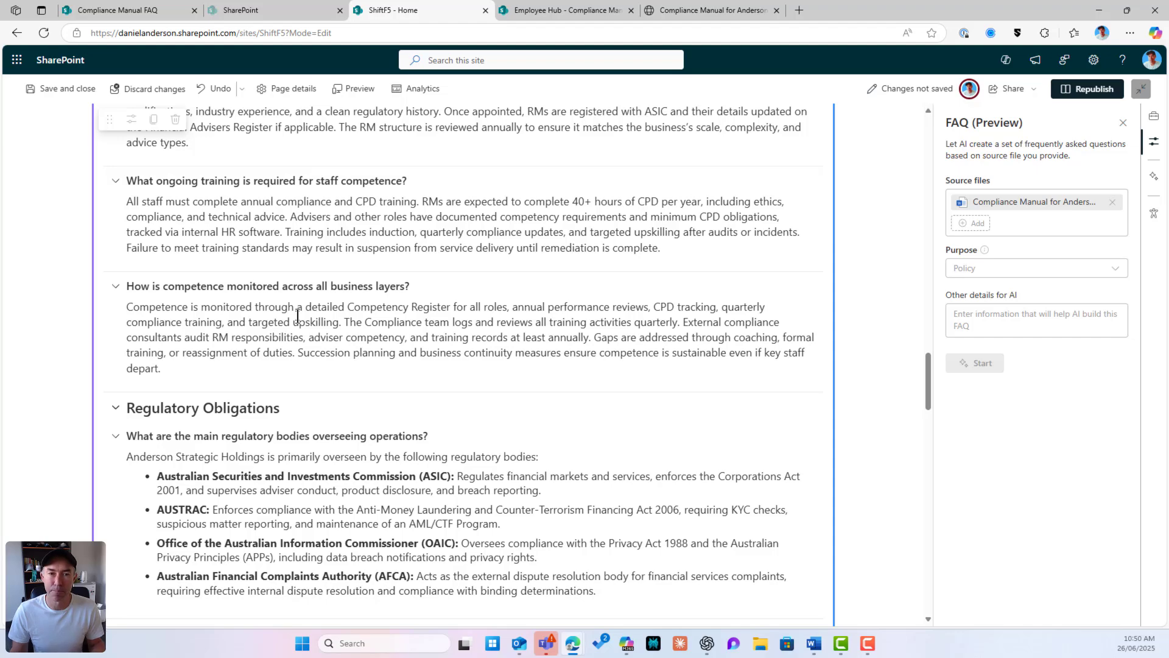
{"action": "scroll", "coordinate": [297, 314], "scroll_direction": "down", "scroll_amount": 15}
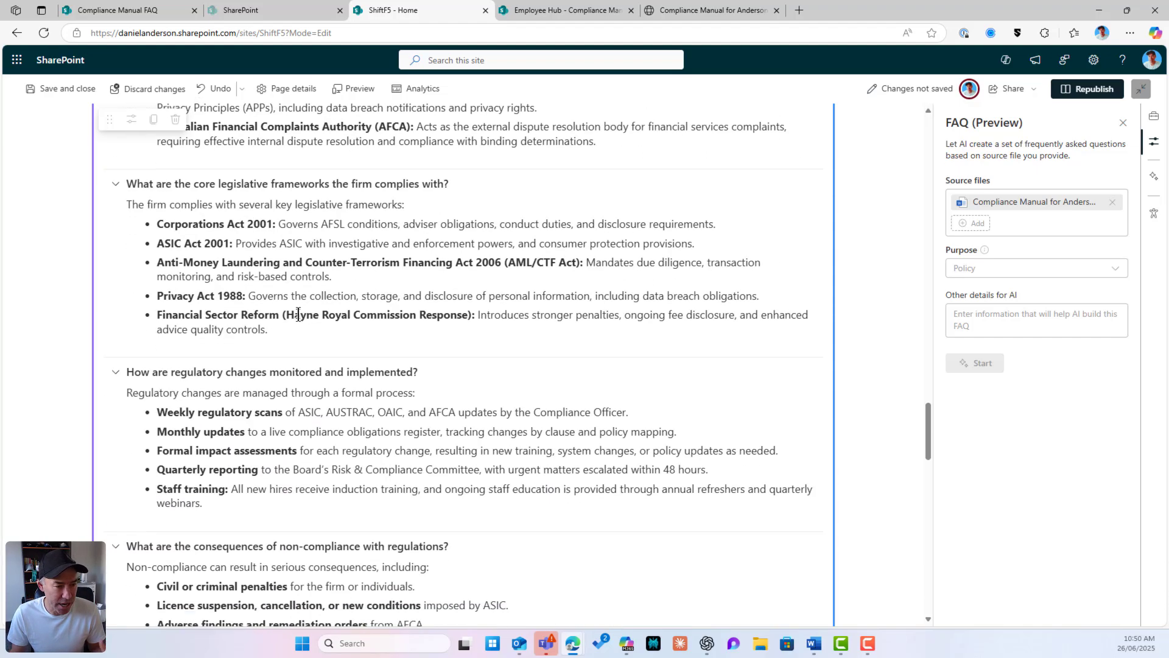
{"action": "scroll", "coordinate": [297, 314], "scroll_direction": "down", "scroll_amount": 4}
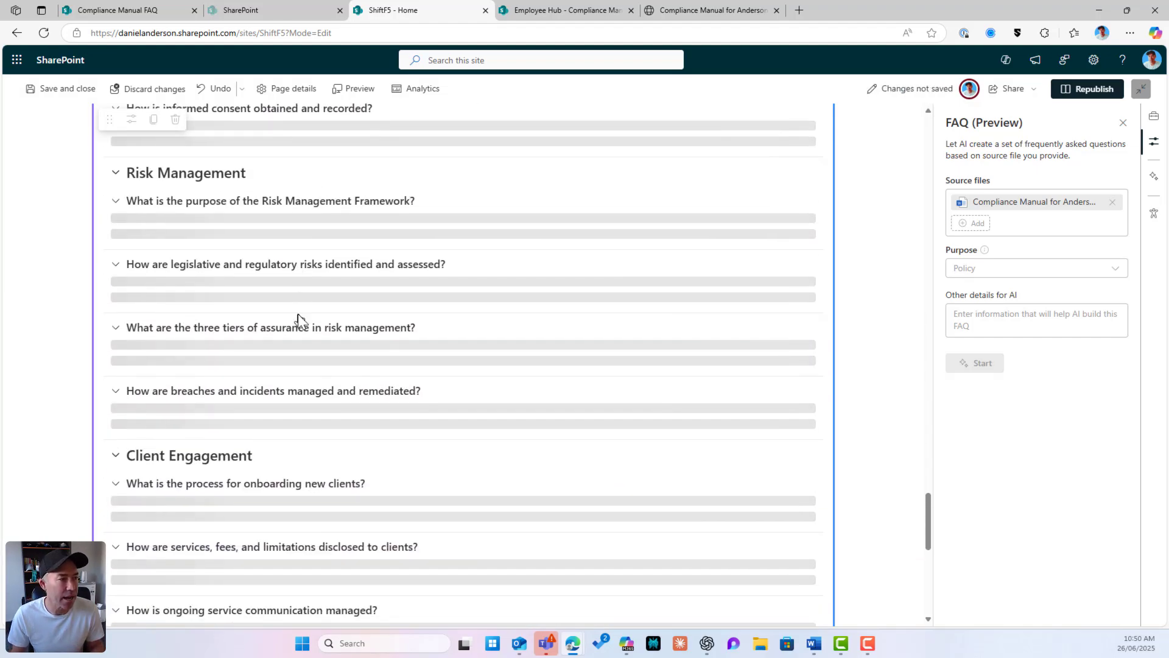
{"action": "scroll", "coordinate": [298, 312], "scroll_direction": "up", "scroll_amount": 5}
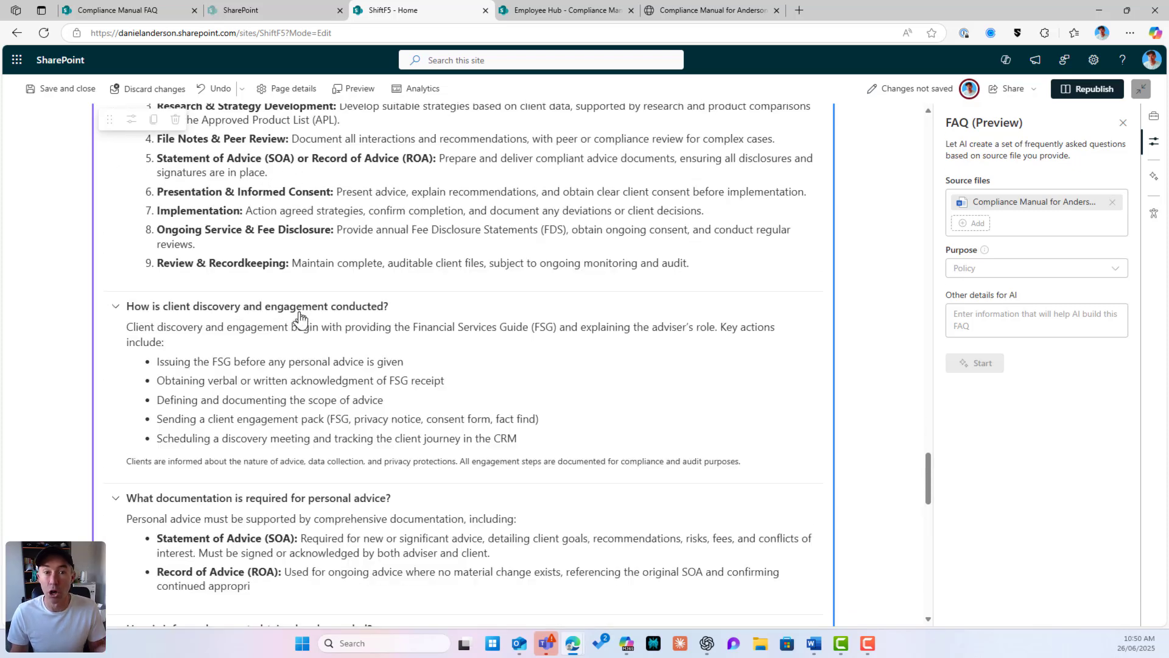
{"action": "scroll", "coordinate": [299, 315], "scroll_direction": "down", "scroll_amount": 1}
{"action": "scroll", "coordinate": [299, 315], "scroll_direction": "down", "scroll_amount": 7}
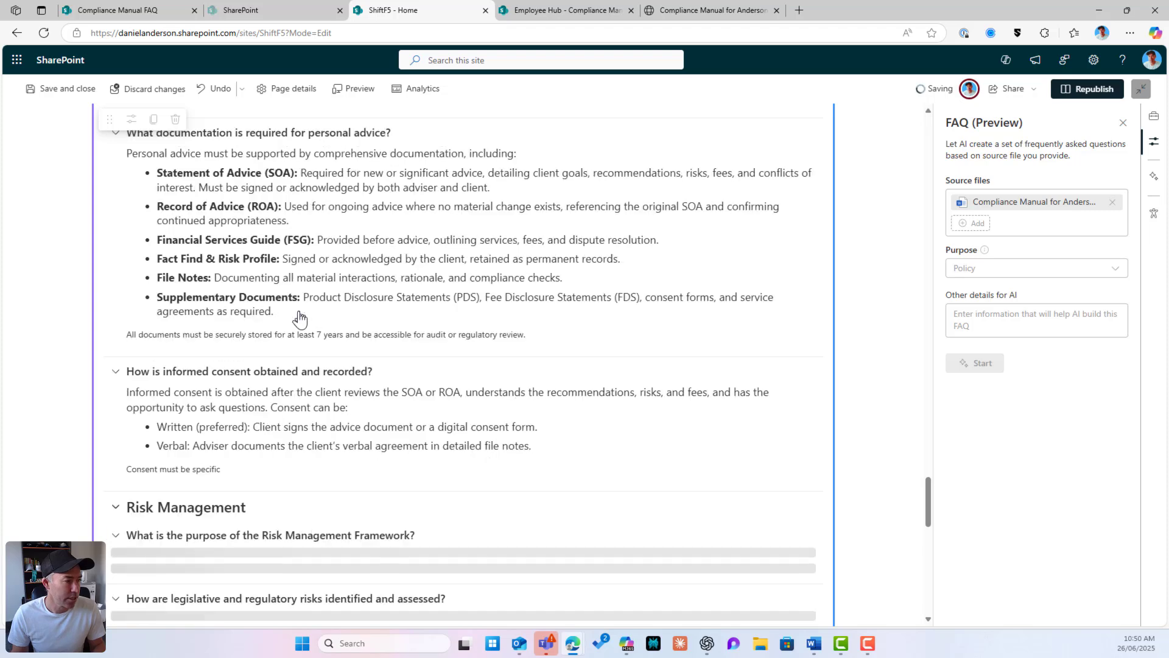
{"action": "scroll", "coordinate": [298, 315], "scroll_direction": "down", "scroll_amount": 1}
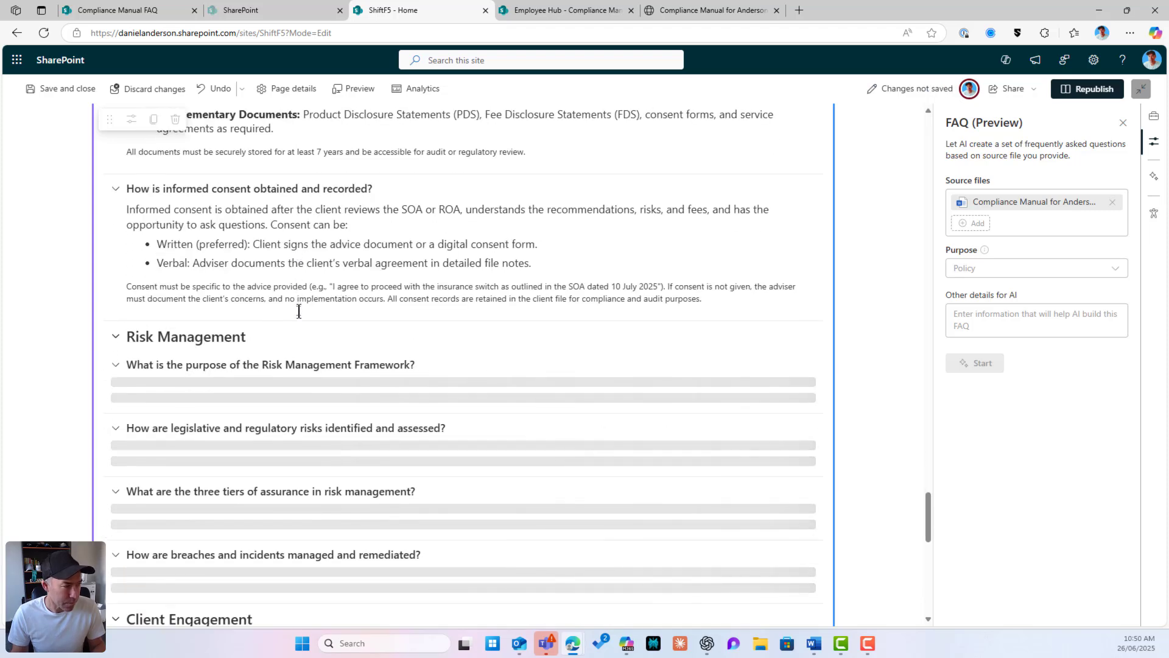
{"action": "scroll", "coordinate": [298, 312], "scroll_direction": "down", "scroll_amount": 2}
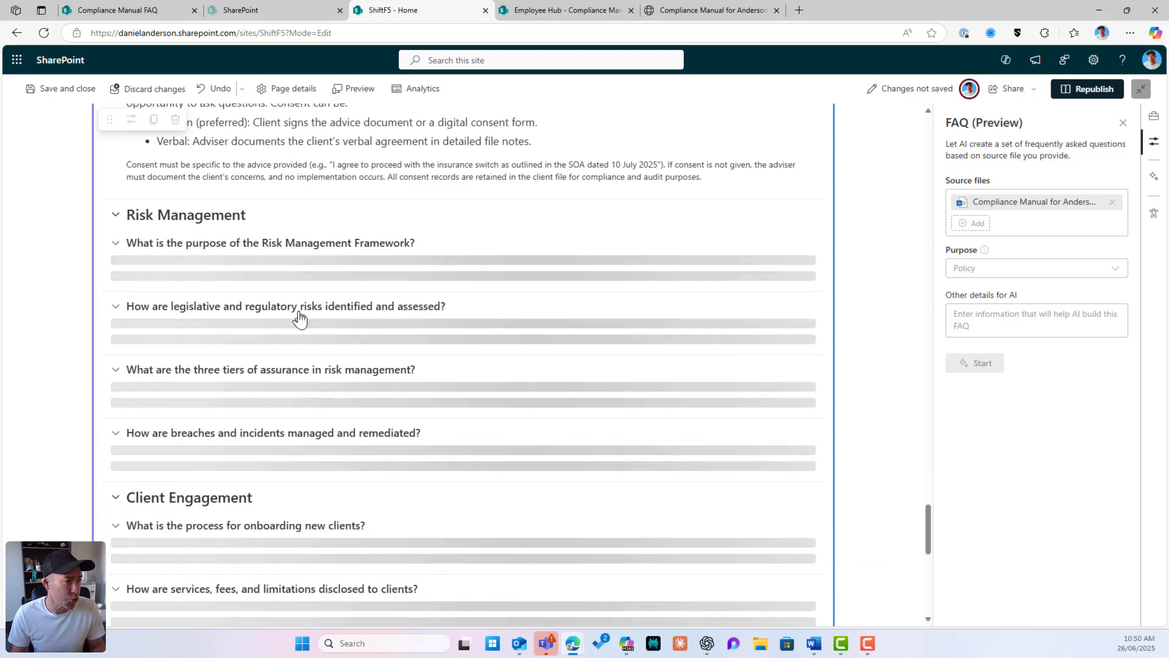
{"action": "scroll", "coordinate": [299, 317], "scroll_direction": "down", "scroll_amount": 4}
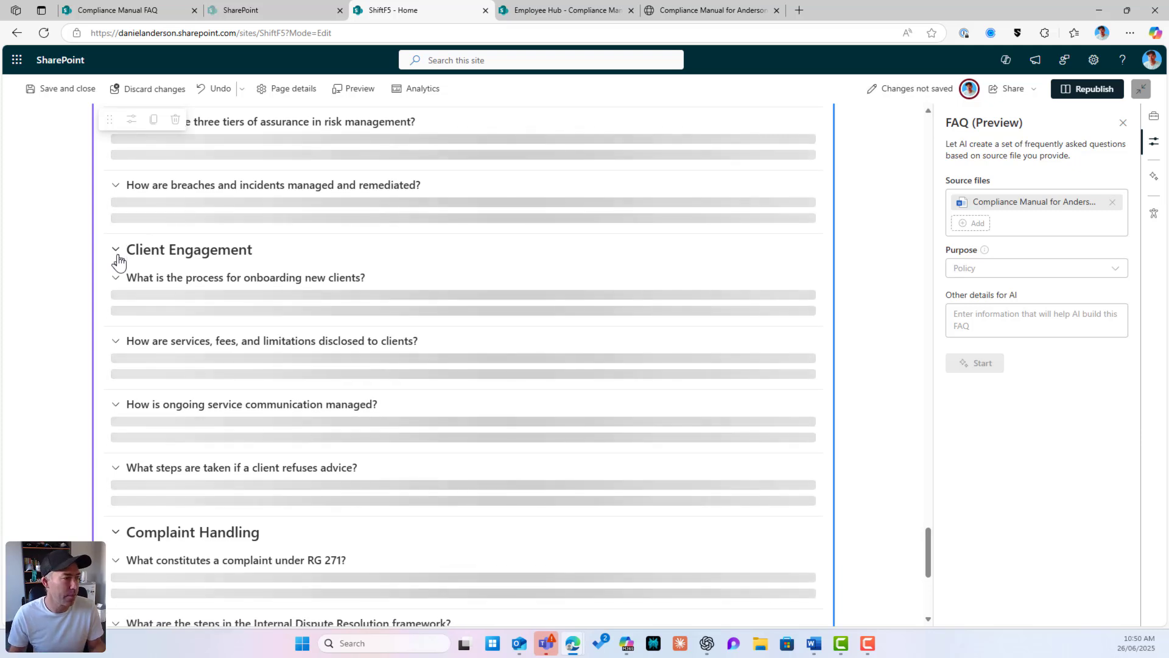
{"action": "scroll", "coordinate": [122, 263], "scroll_direction": "up", "scroll_amount": 1}
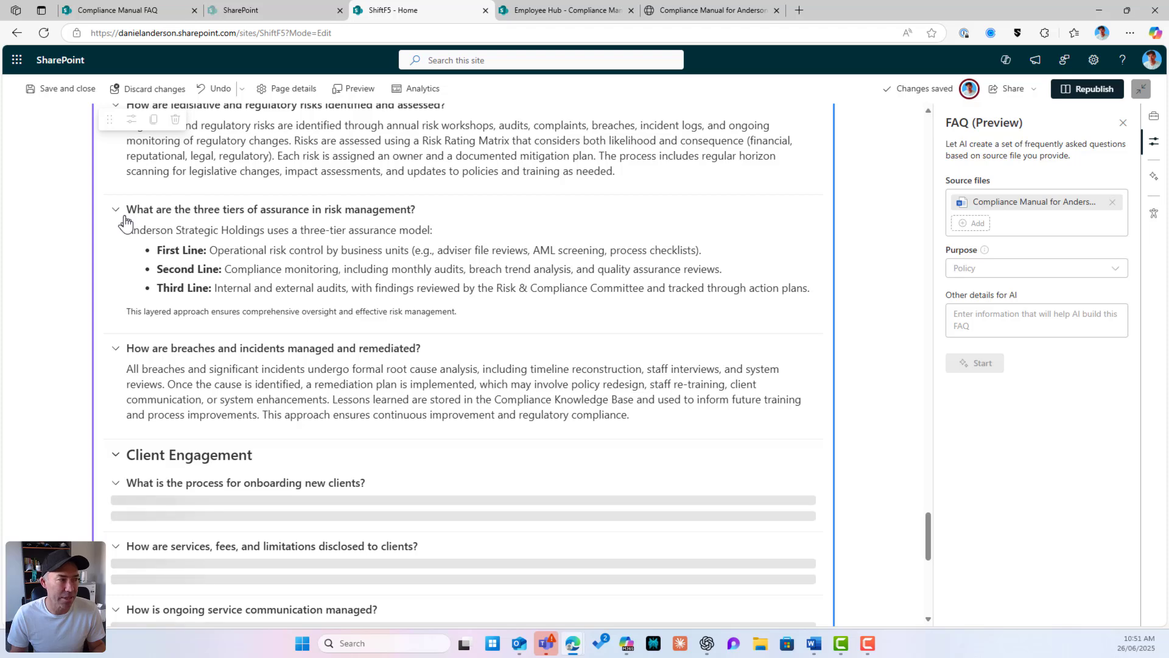
Collapse and re-expand the answer on the three tiers of assurance in risk management
{"action": "left_click", "coordinate": [118, 213]}
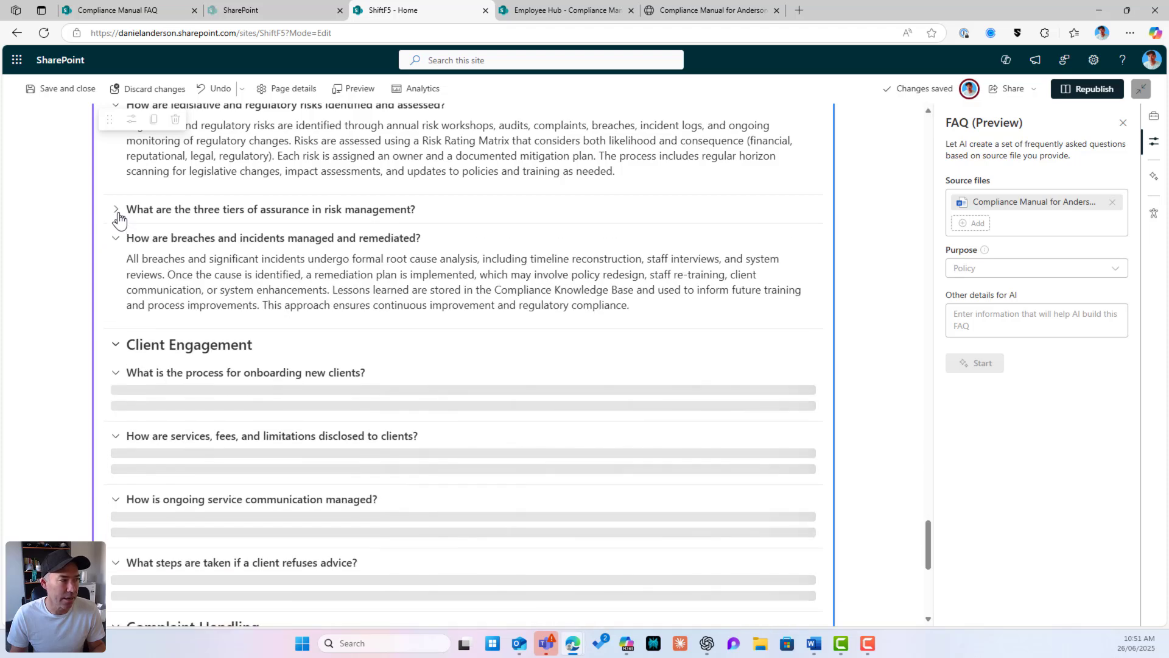
{"action": "left_click", "coordinate": [117, 211]}
{"action": "left_click", "coordinate": [118, 213]}
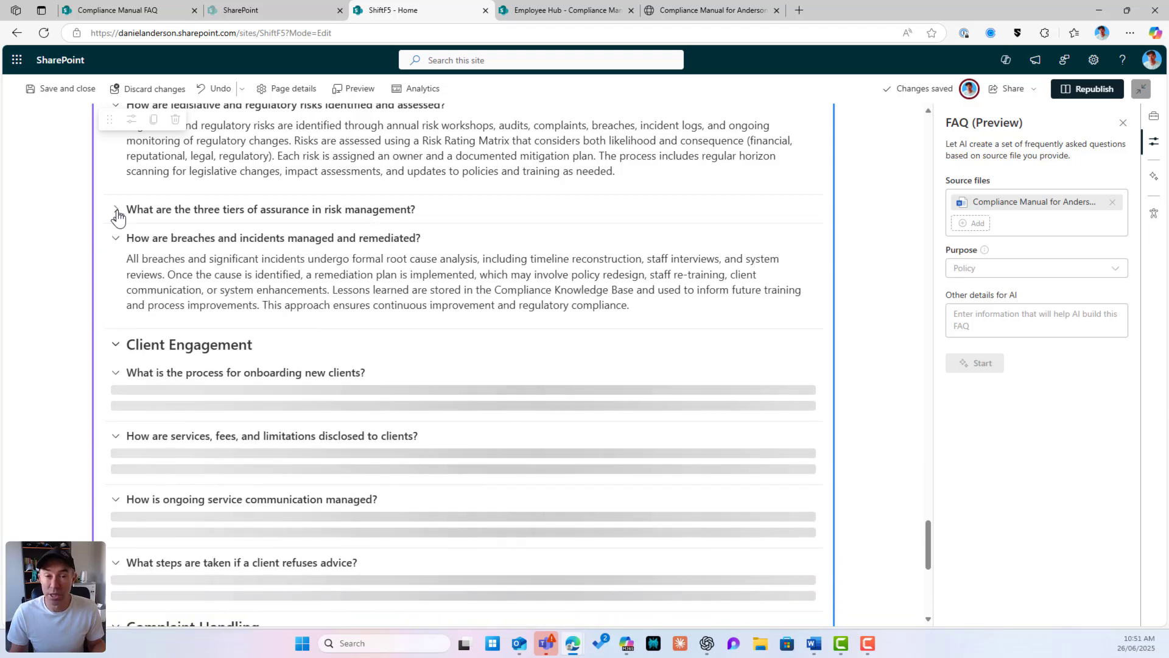
{"action": "left_click", "coordinate": [118, 213]}
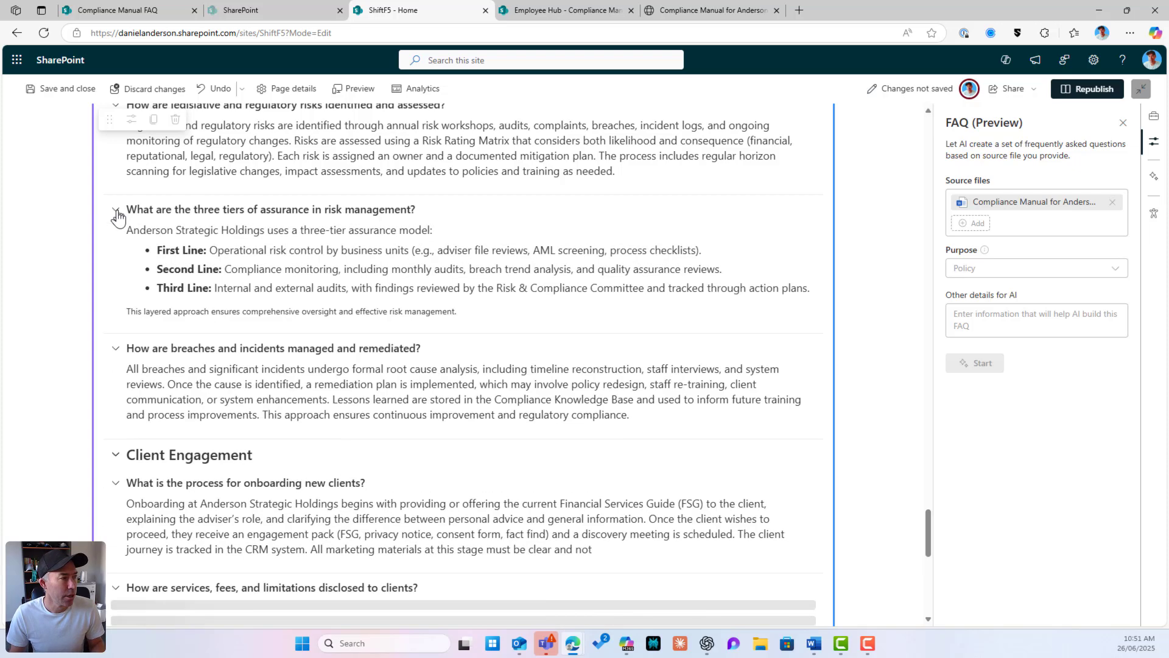
Check the remaining Client Engagement and Complaint Handling answers, and keep the AI-generated FAQ
{"action": "scroll", "coordinate": [222, 256], "scroll_direction": "down", "scroll_amount": 1}
{"action": "scroll", "coordinate": [223, 257], "scroll_direction": "down", "scroll_amount": 10}
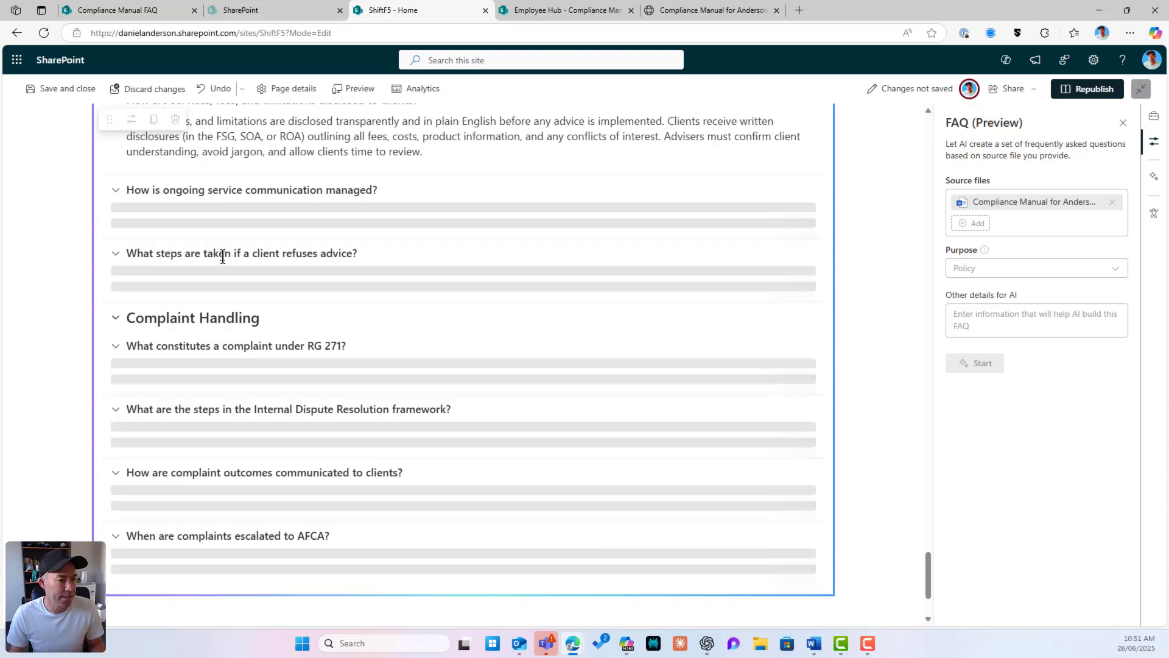
{"action": "scroll", "coordinate": [223, 259], "scroll_direction": "up", "scroll_amount": 2}
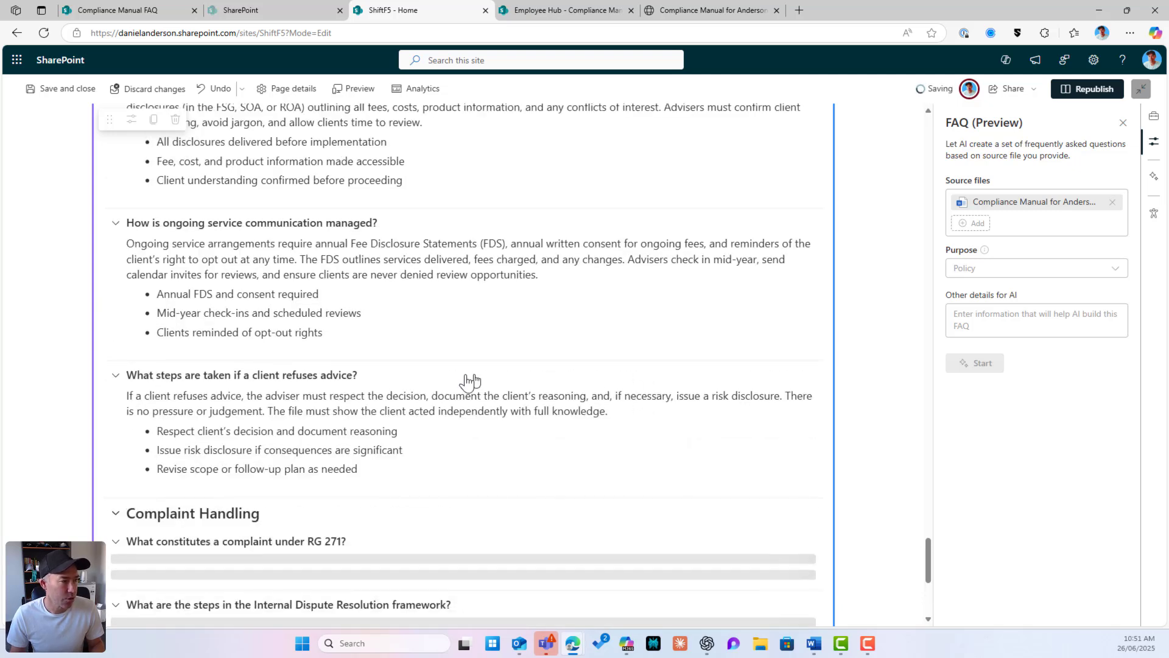
{"action": "scroll", "coordinate": [451, 379], "scroll_direction": "down", "scroll_amount": 3}
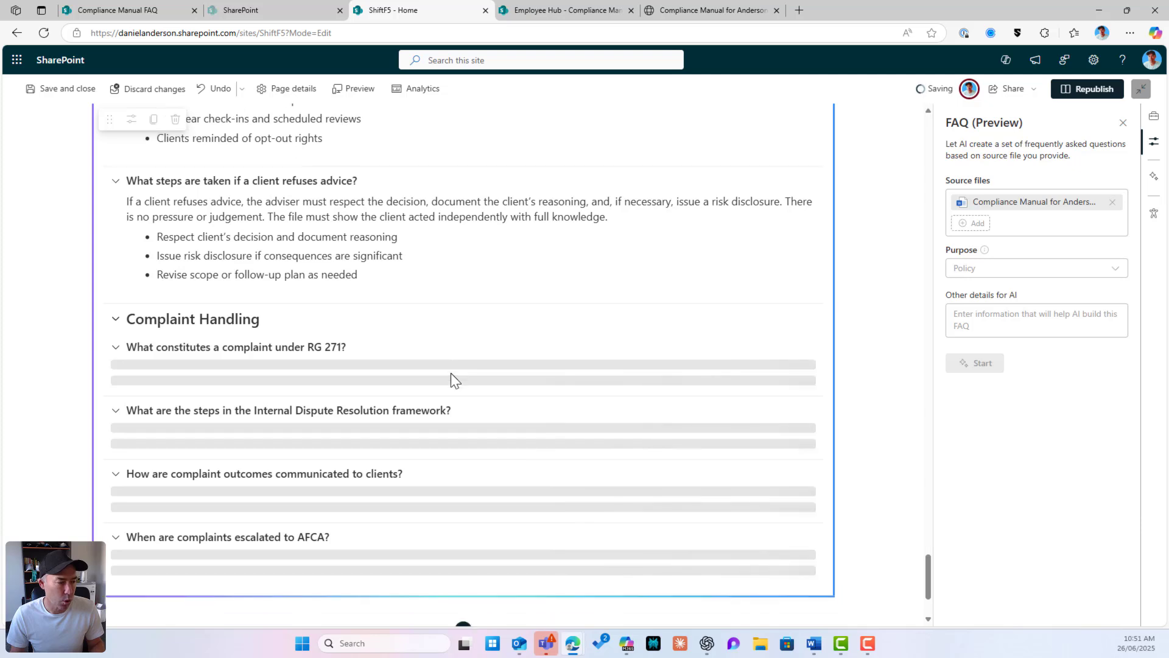
{"action": "scroll", "coordinate": [450, 372], "scroll_direction": "down", "scroll_amount": 1}
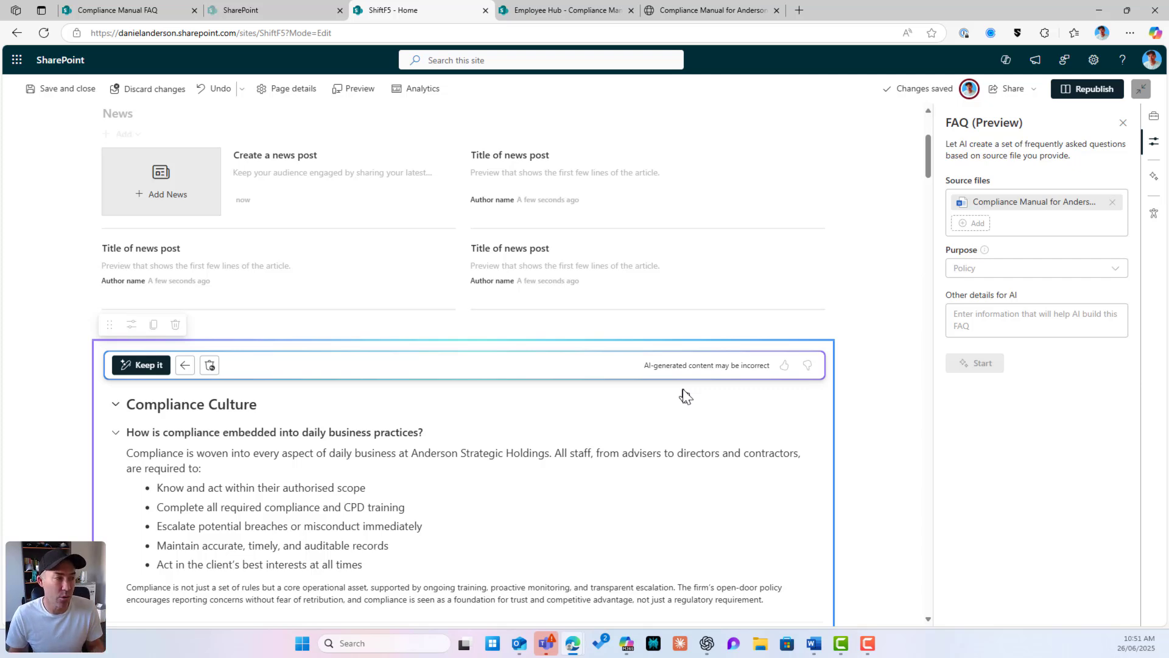
{"action": "scroll", "coordinate": [382, 383], "scroll_direction": "down", "scroll_amount": 2}
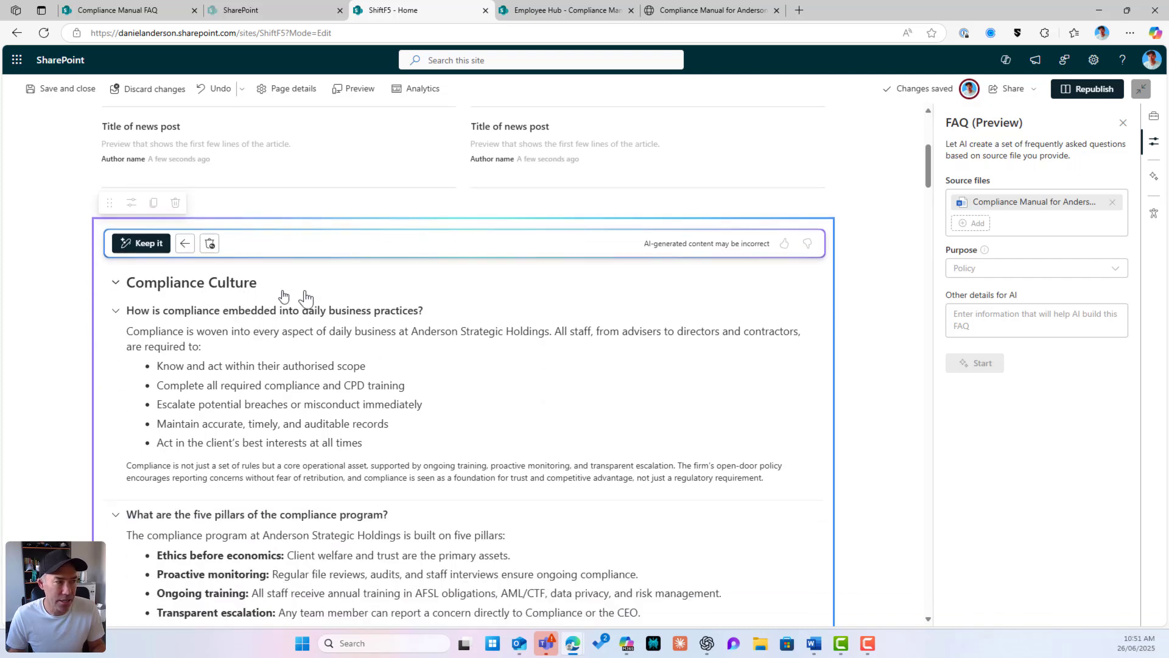
{"action": "left_click", "coordinate": [146, 243]}
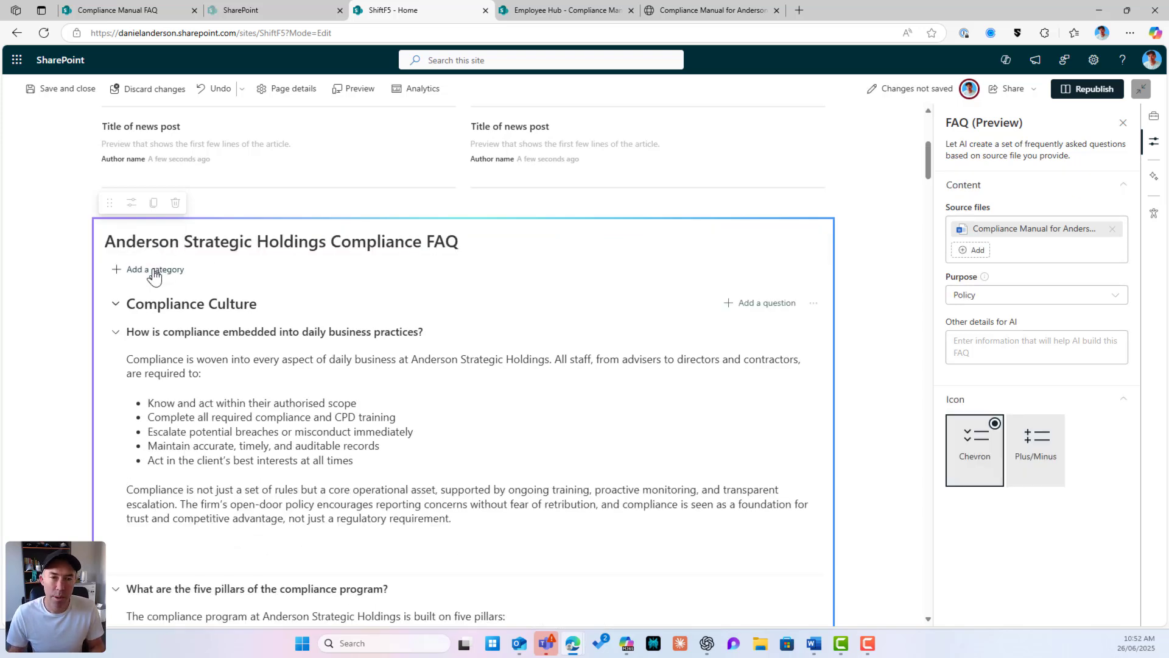
Add a category named "My Special Category" to the FAQ
{"action": "left_click", "coordinate": [154, 271]}
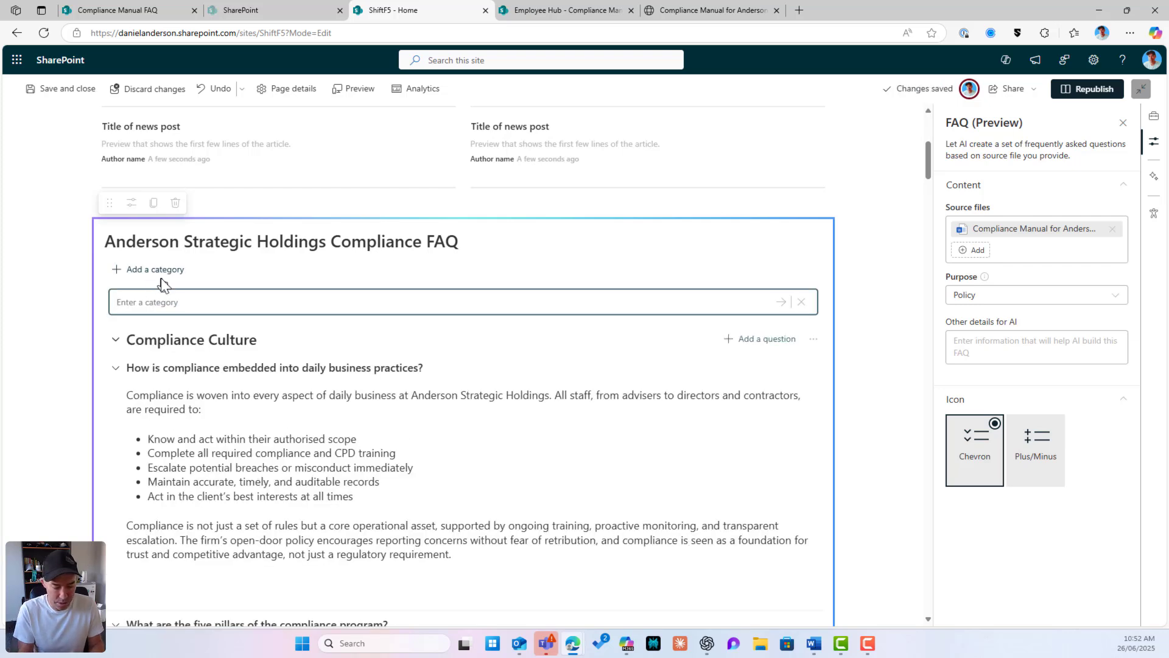
{"action": "type", "text": "My Special Category"}
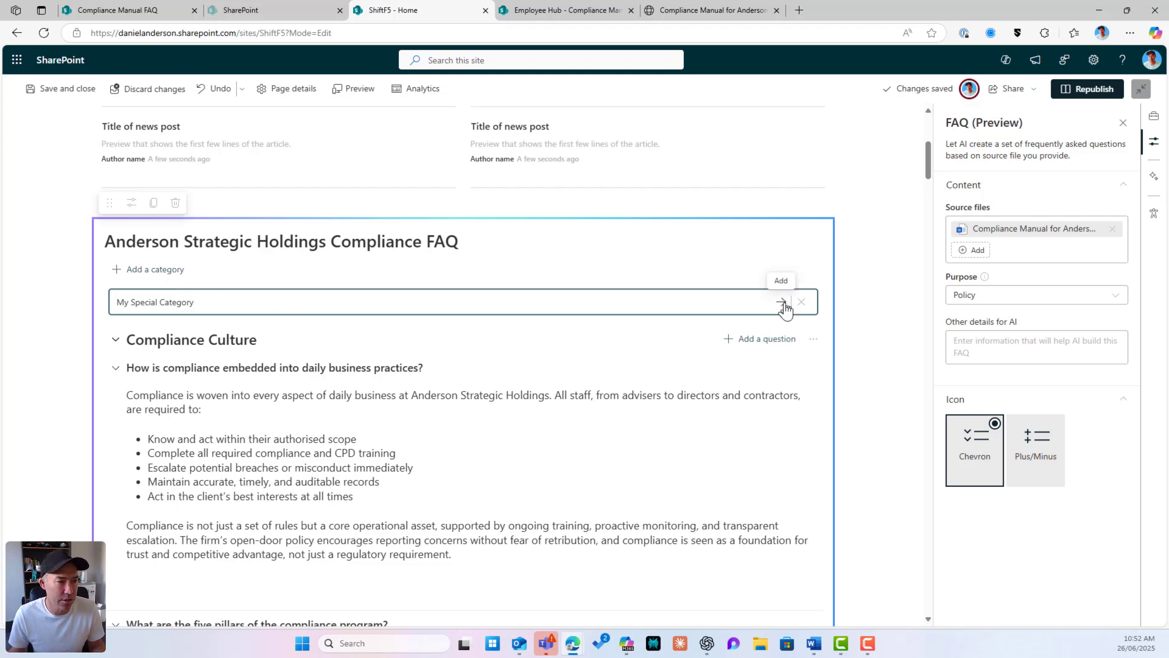
{"action": "left_click", "coordinate": [783, 304]}
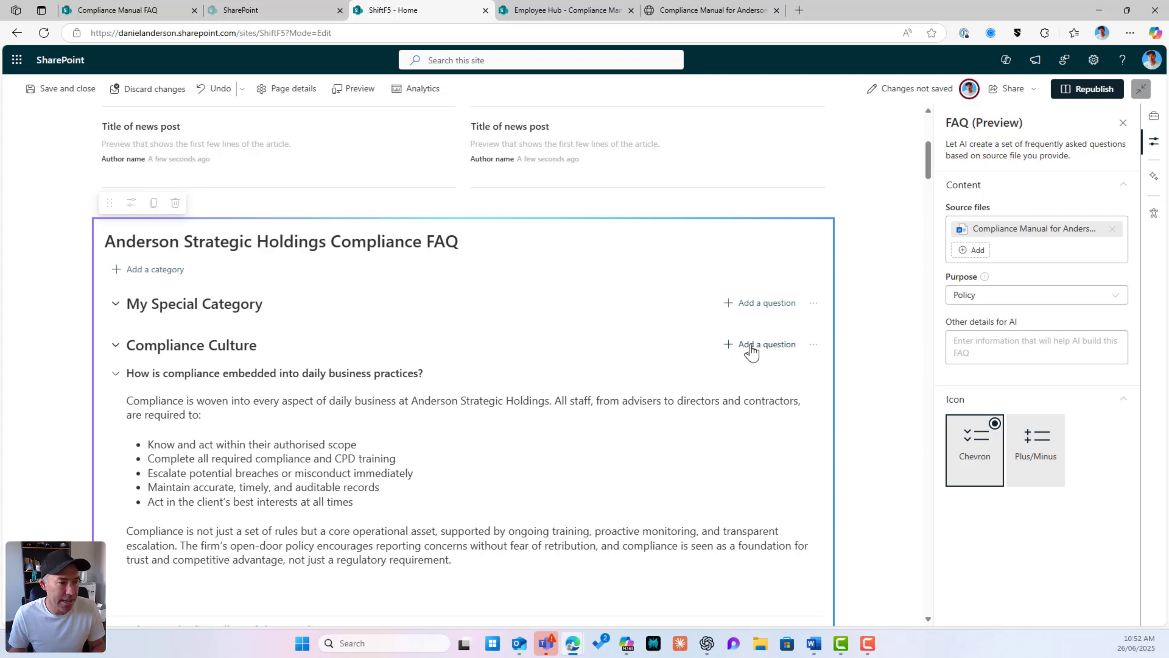
Add "Question 1" under My Special Category, have the AI draft its answer and keep that answer
{"action": "left_click", "coordinate": [761, 309]}
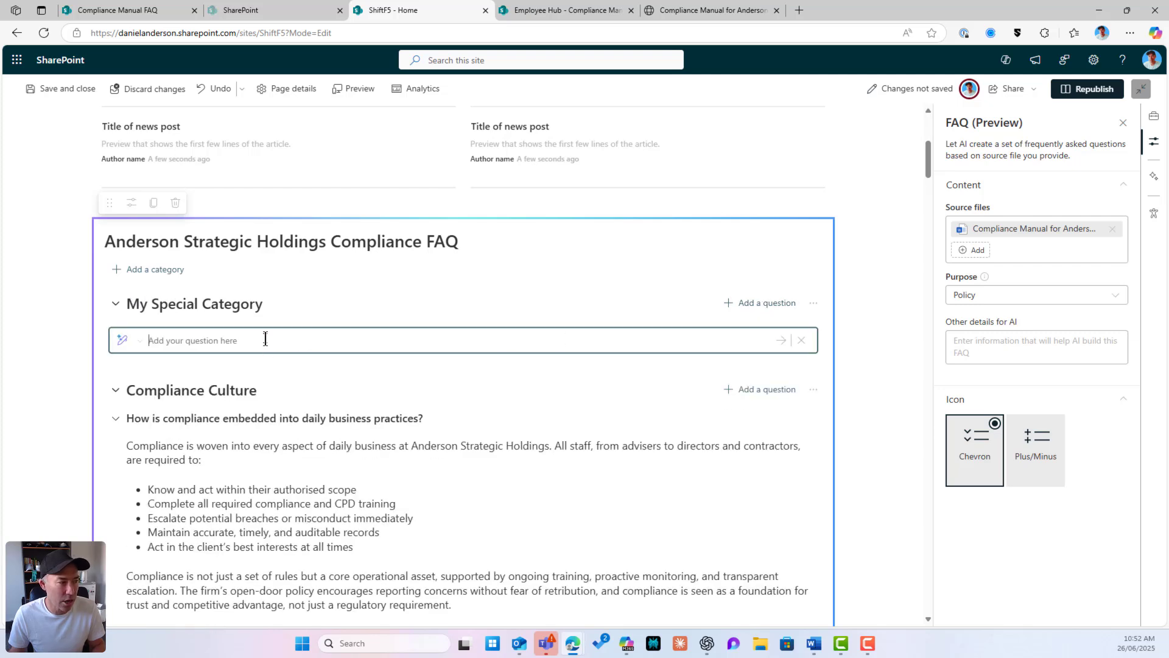
{"action": "type", "text": "Question 1"}
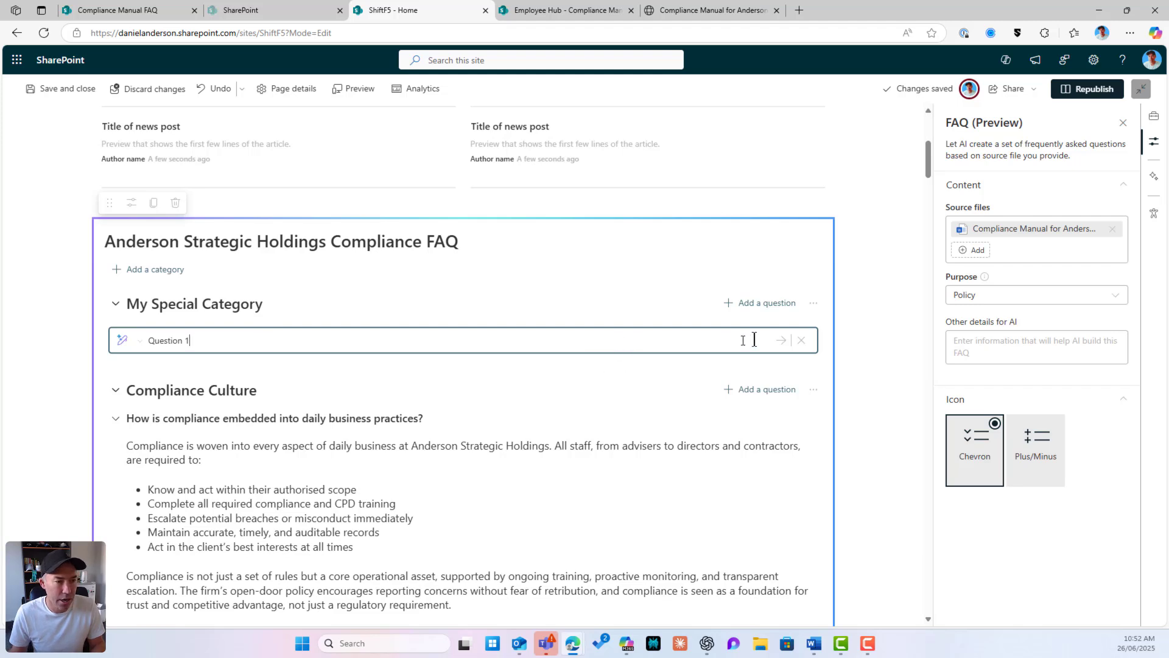
{"action": "left_click", "coordinate": [780, 340]}
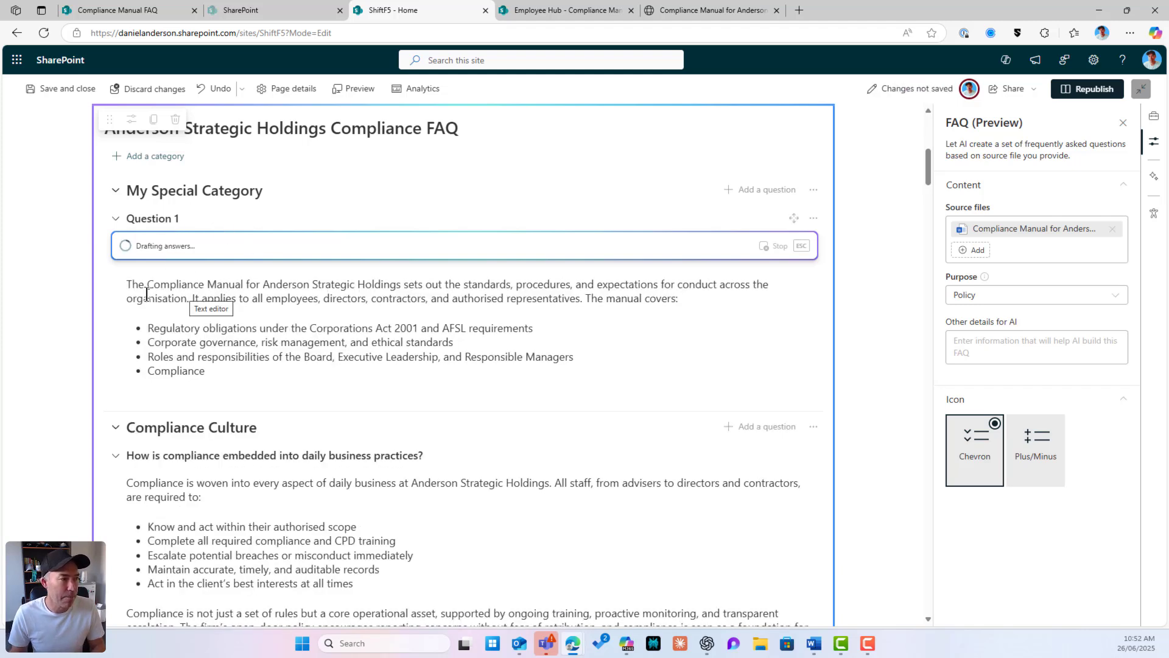
{"action": "left_click_drag", "start_coordinate": [127, 287], "coordinate": [273, 377]}
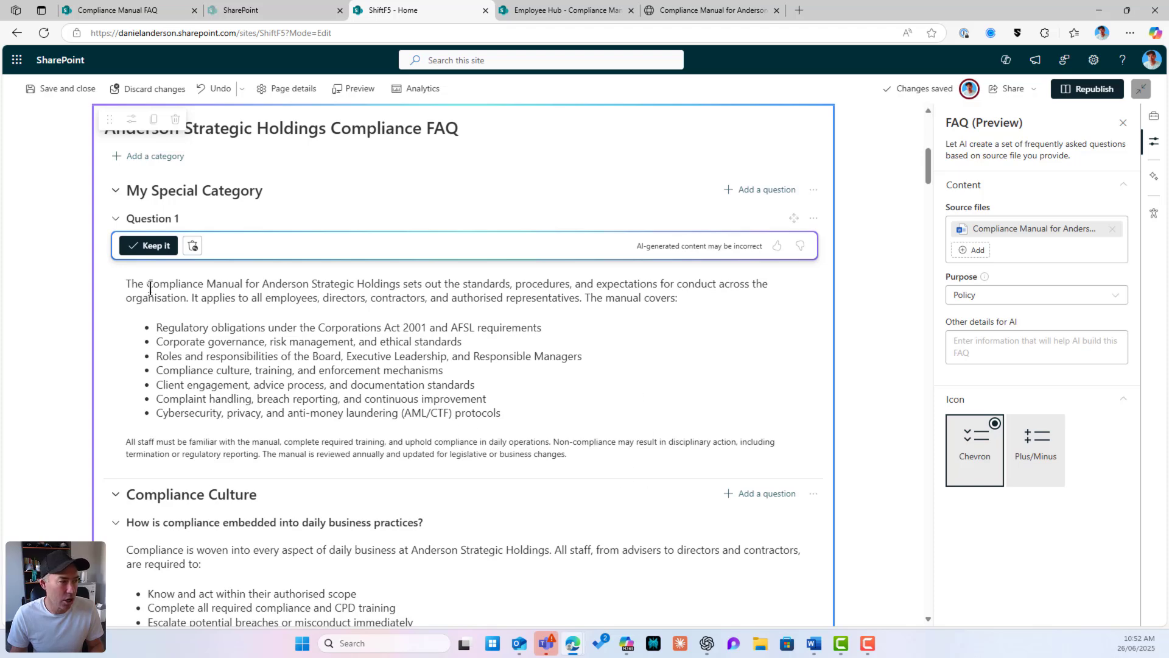
{"action": "left_click", "coordinate": [148, 246]}
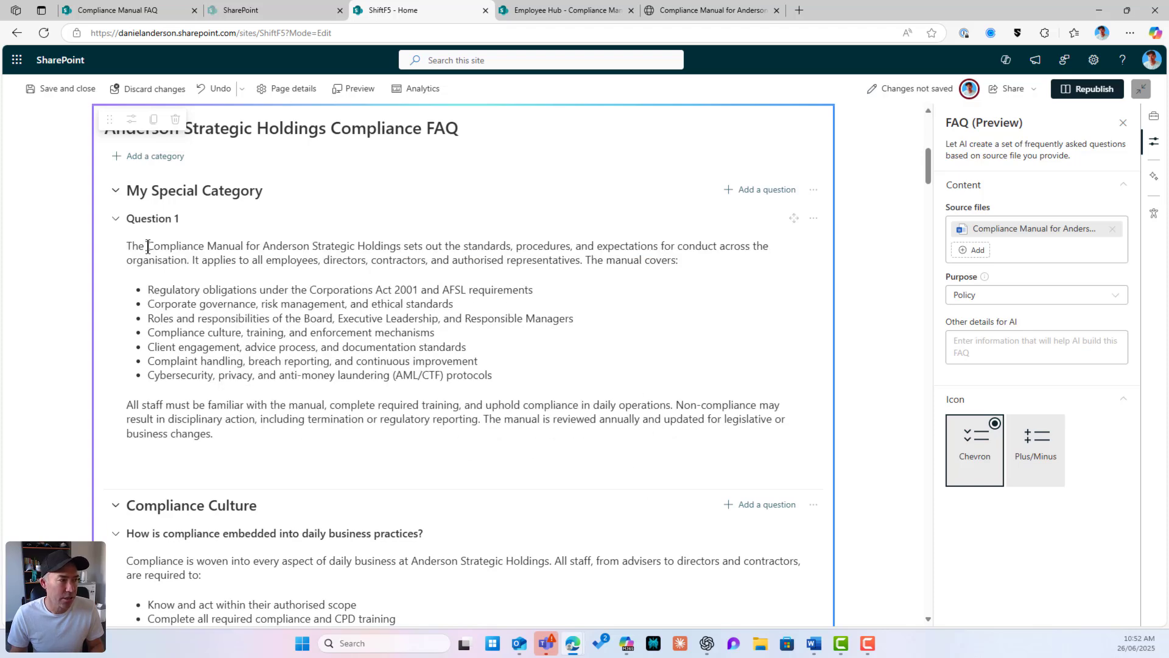
Make the opening paragraph of the Question 1 answer bold
{"action": "left_click", "coordinate": [192, 255]}
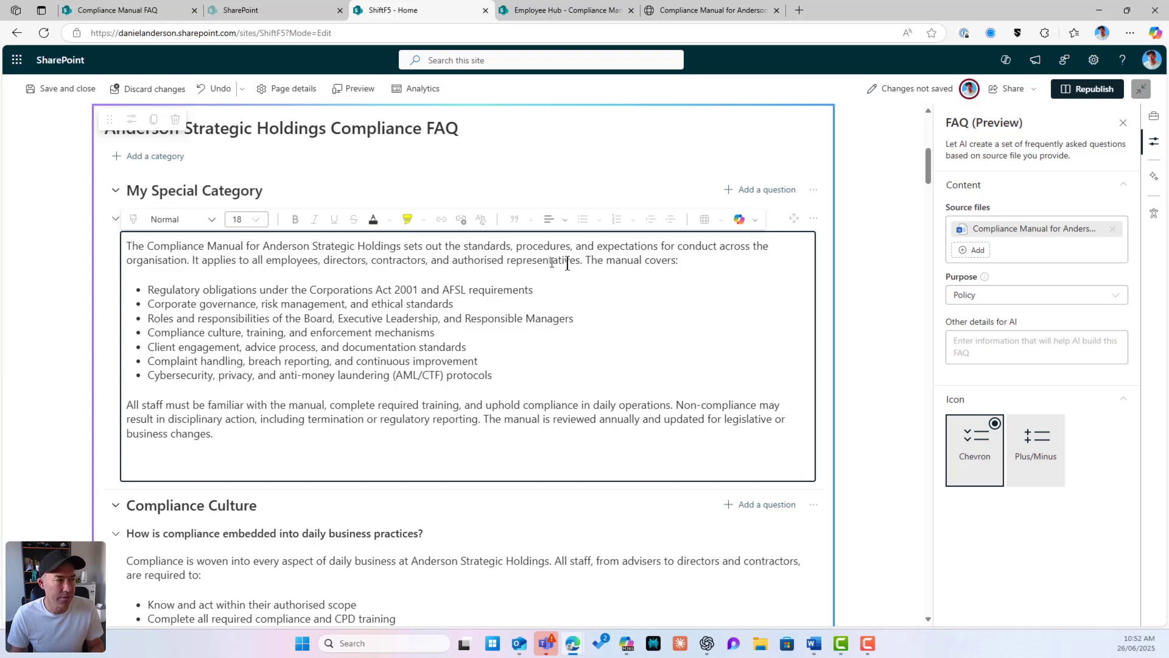
{"action": "left_click_drag", "start_coordinate": [730, 263], "coordinate": [125, 249]}
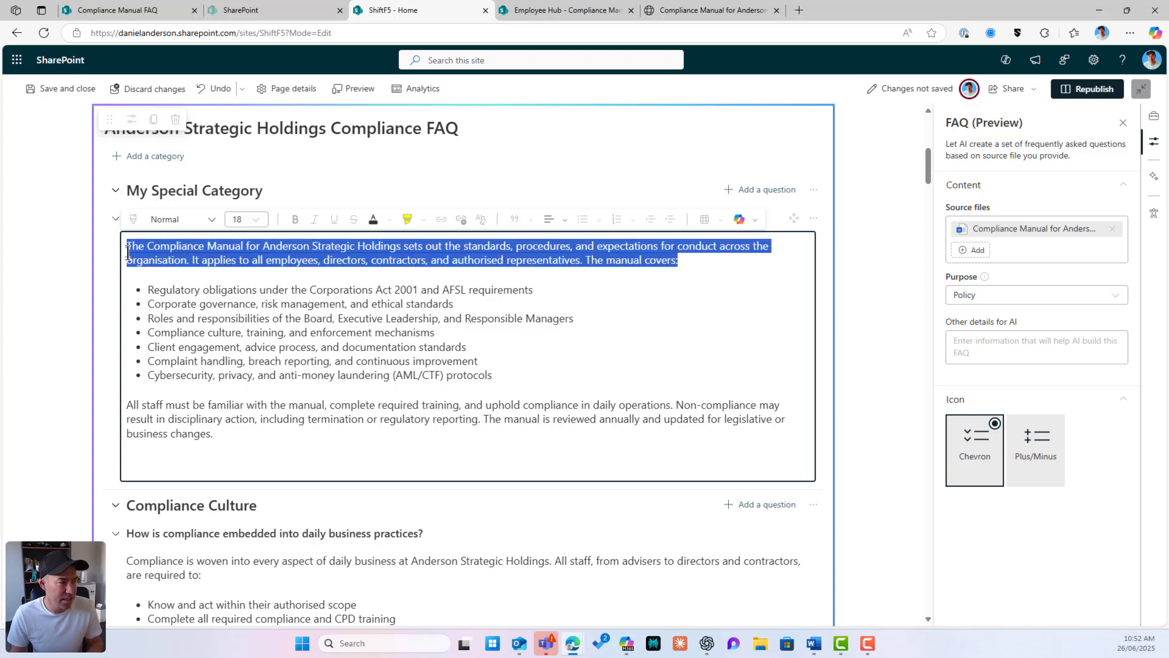
{"action": "key", "text": "ctrl+b"}
{"action": "left_click", "coordinate": [378, 317]}
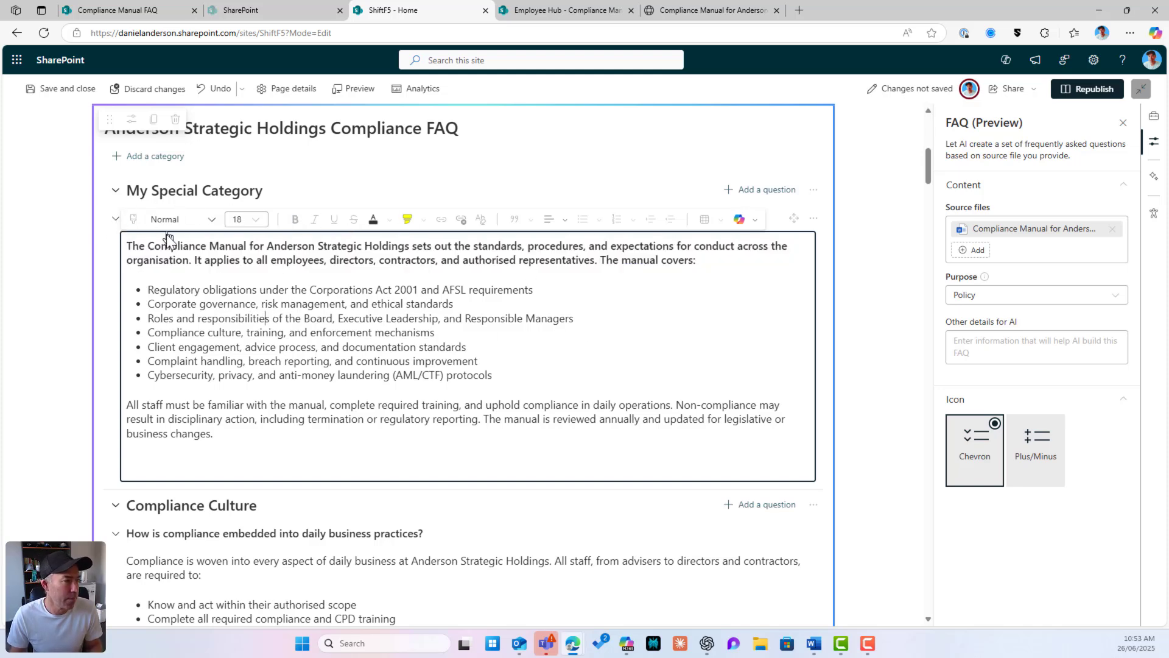
Collapse My Special Category and delete it from the FAQ
{"action": "left_click", "coordinate": [449, 183]}
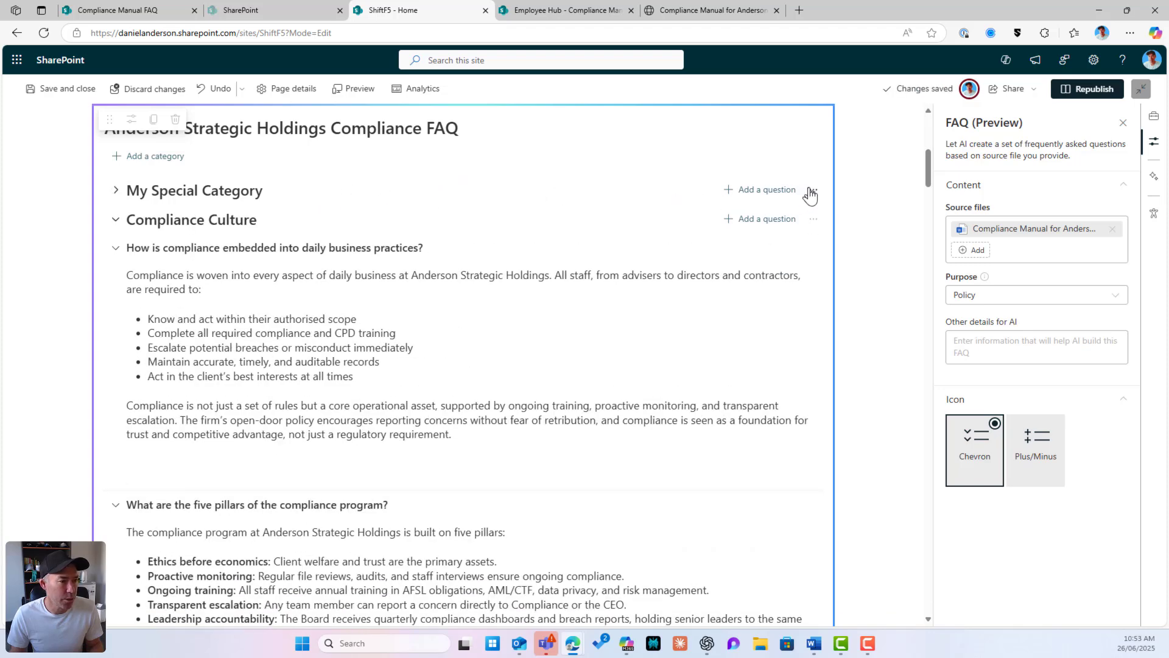
{"action": "left_click", "coordinate": [812, 194]}
{"action": "left_click", "coordinate": [829, 278]}
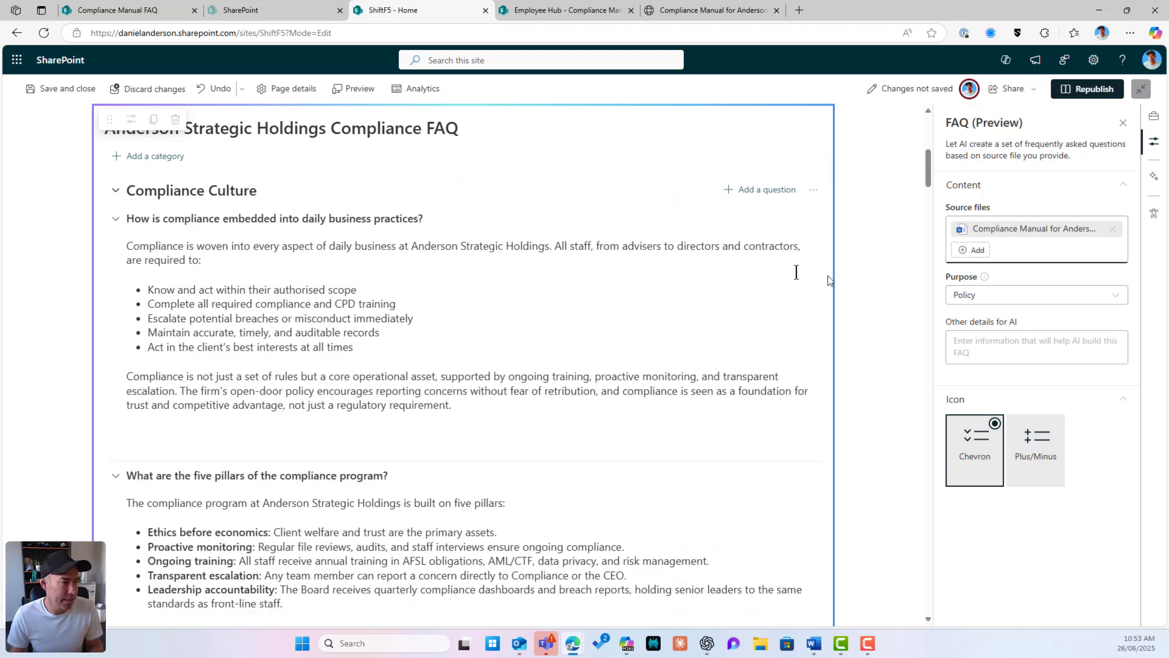
Collapse the first two questions under Compliance Culture and every FAQ category from Compliance Culture through Complaint Handling
{"action": "left_click", "coordinate": [116, 218]}
{"action": "left_click", "coordinate": [117, 247]}
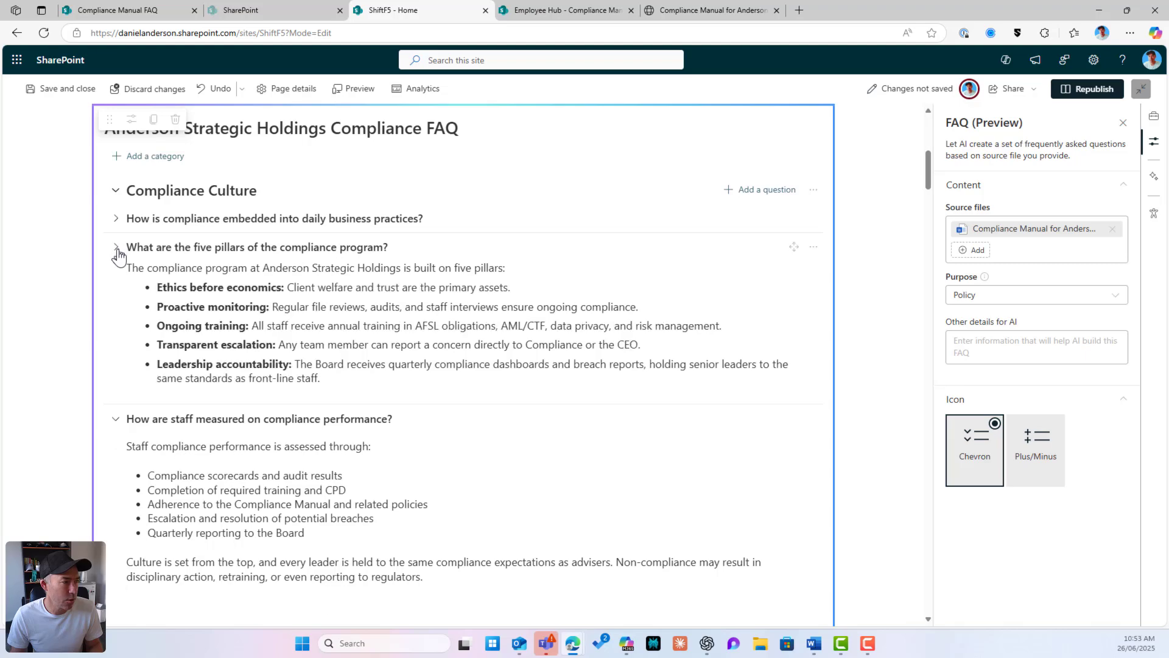
{"action": "left_click", "coordinate": [116, 190]}
{"action": "left_click", "coordinate": [116, 219]}
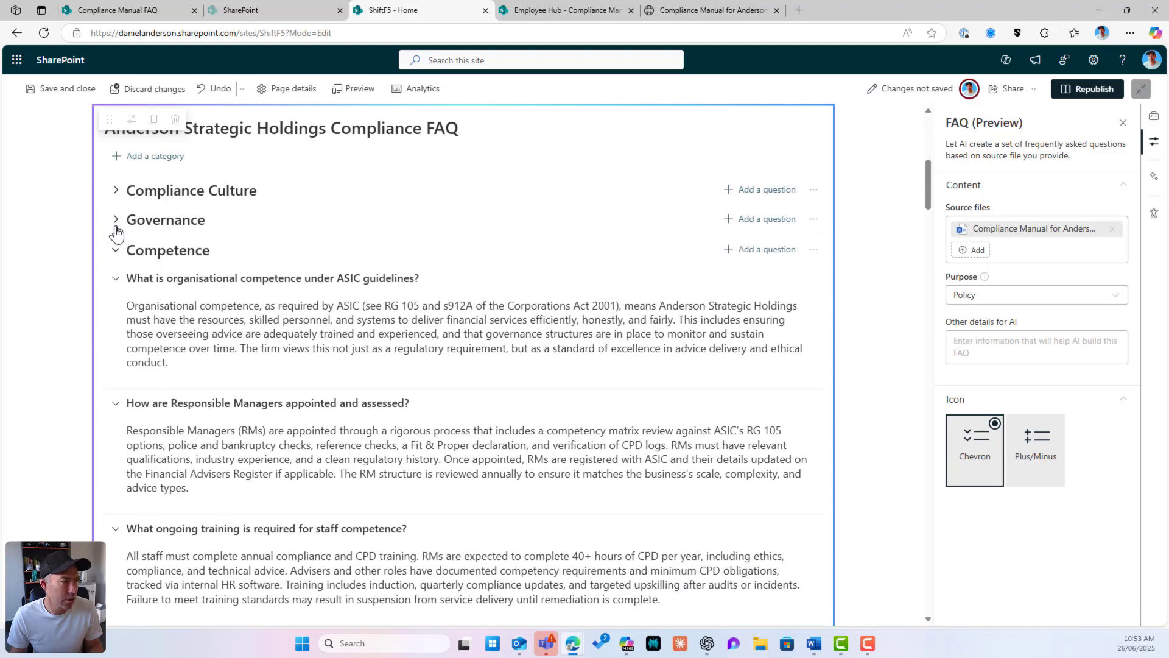
{"action": "left_click", "coordinate": [115, 250]}
{"action": "left_click", "coordinate": [115, 278]}
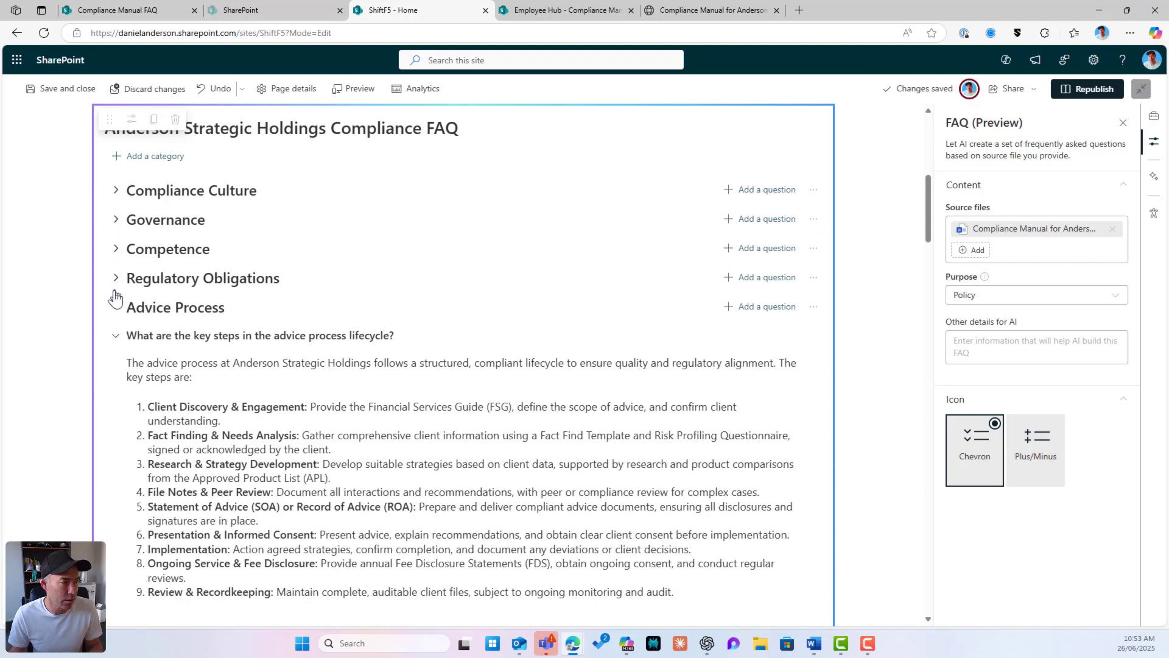
{"action": "left_click", "coordinate": [116, 307]}
{"action": "left_click", "coordinate": [116, 336]}
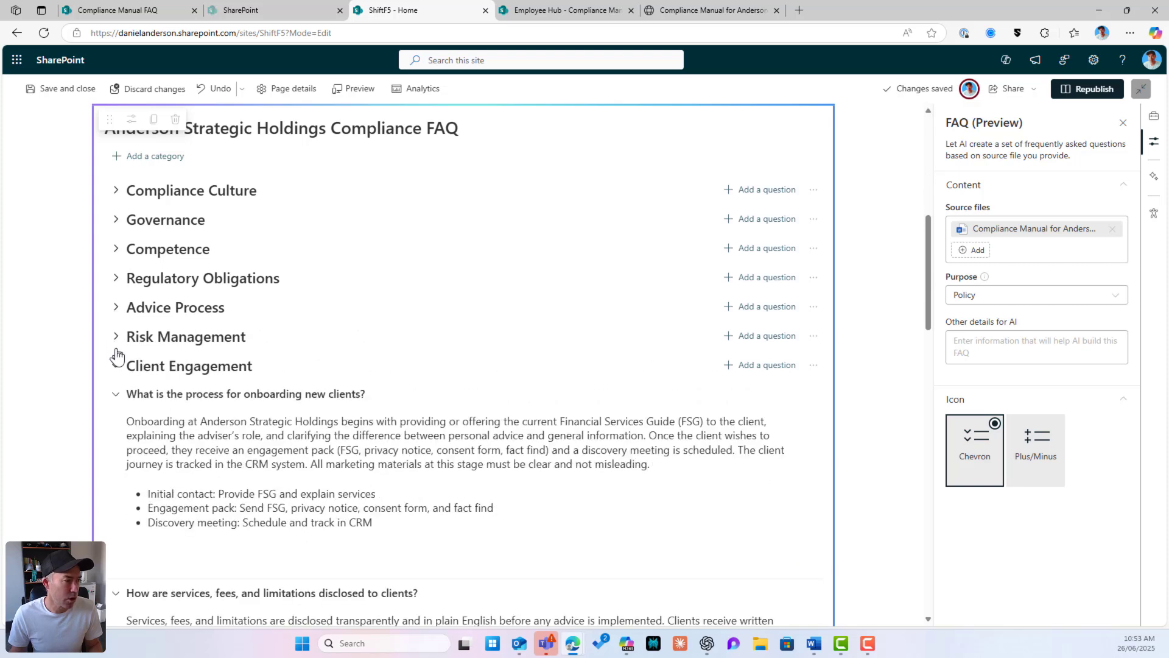
{"action": "left_click", "coordinate": [116, 365]}
{"action": "left_click", "coordinate": [116, 395]}
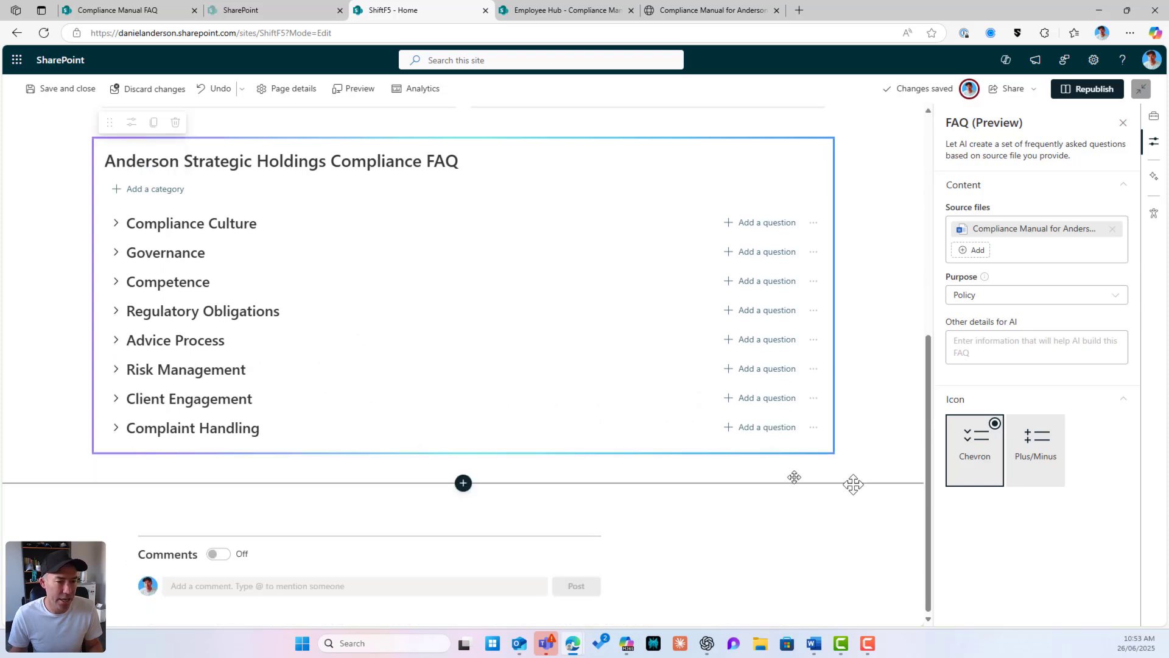
Set the FAQ's icon style to Plus/Minus and republish the page
{"action": "left_click", "coordinate": [1034, 464]}
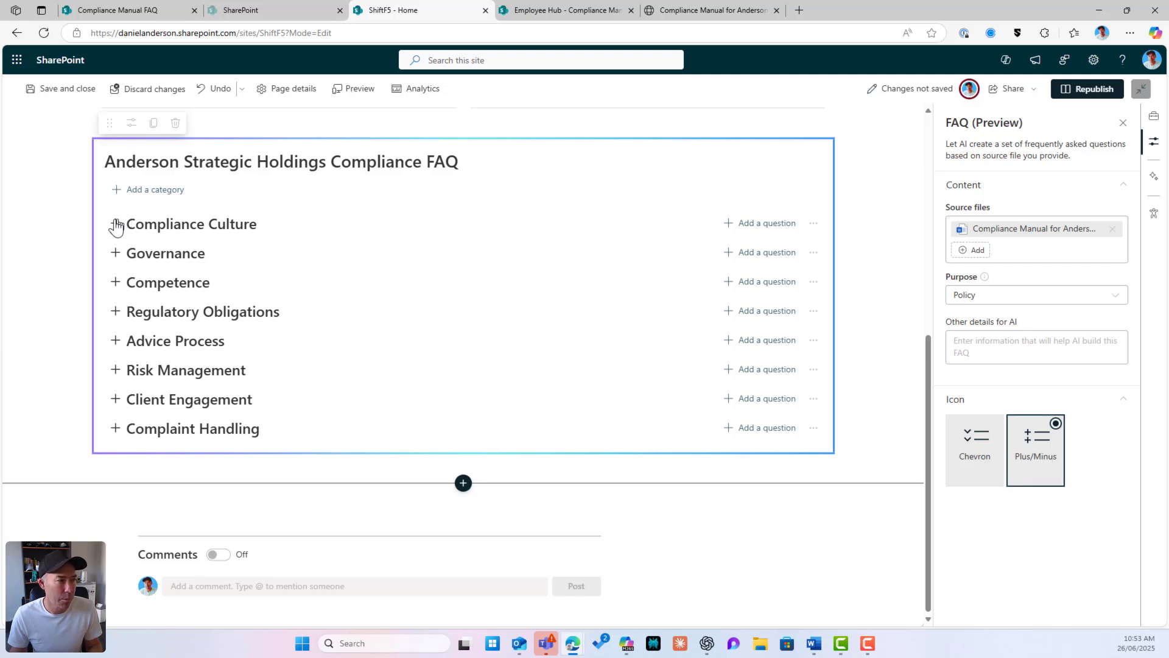
{"action": "left_click", "coordinate": [974, 454]}
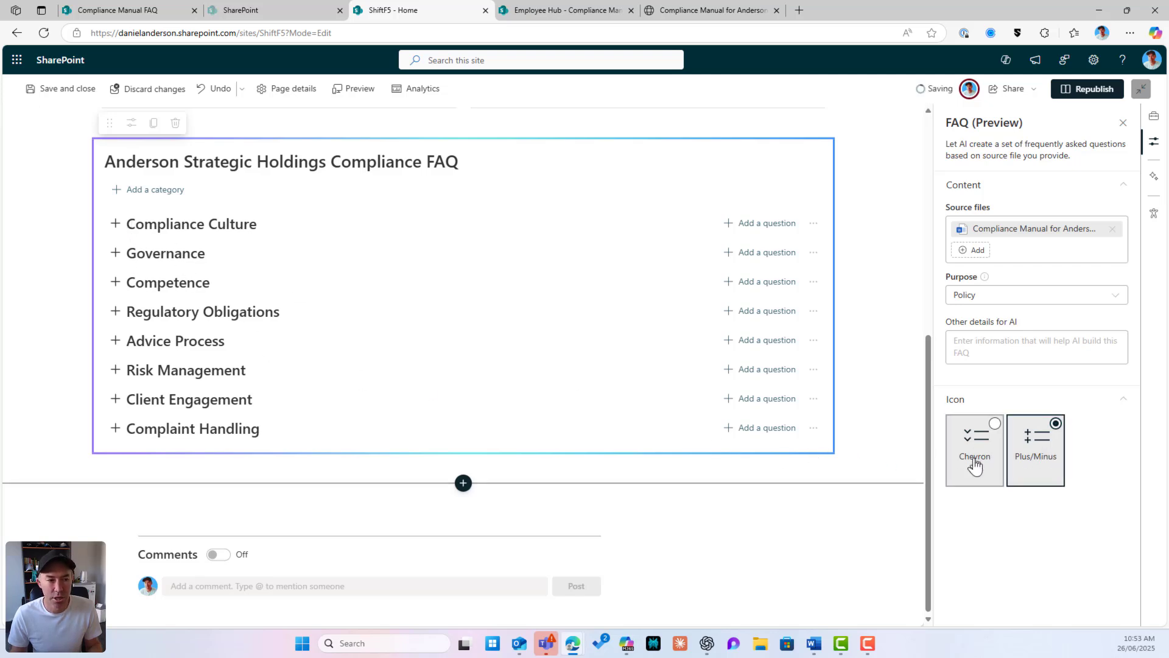
{"action": "left_click", "coordinate": [1032, 450]}
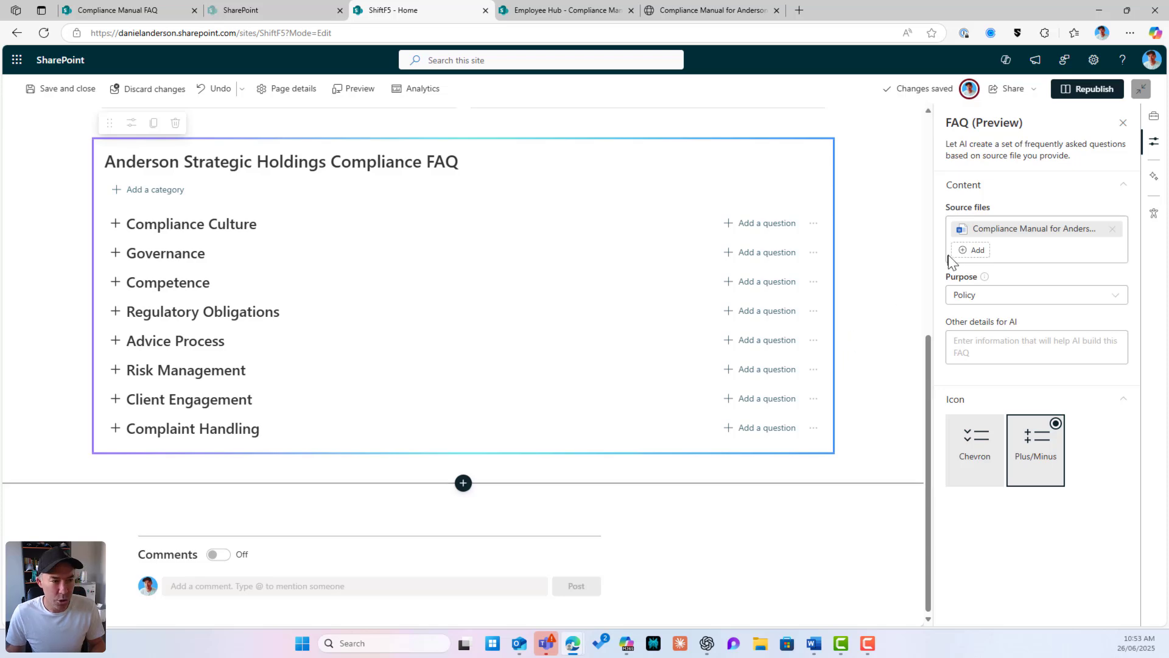
{"action": "scroll", "coordinate": [822, 221], "scroll_direction": "up", "scroll_amount": 4}
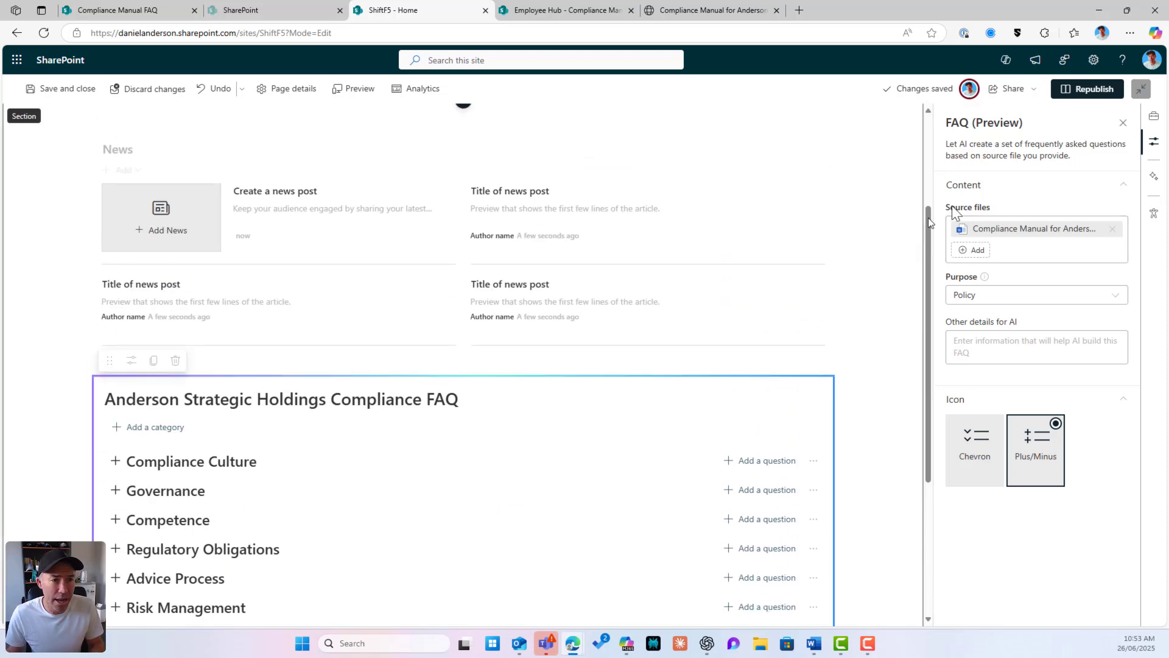
{"action": "left_click", "coordinate": [1088, 89]}
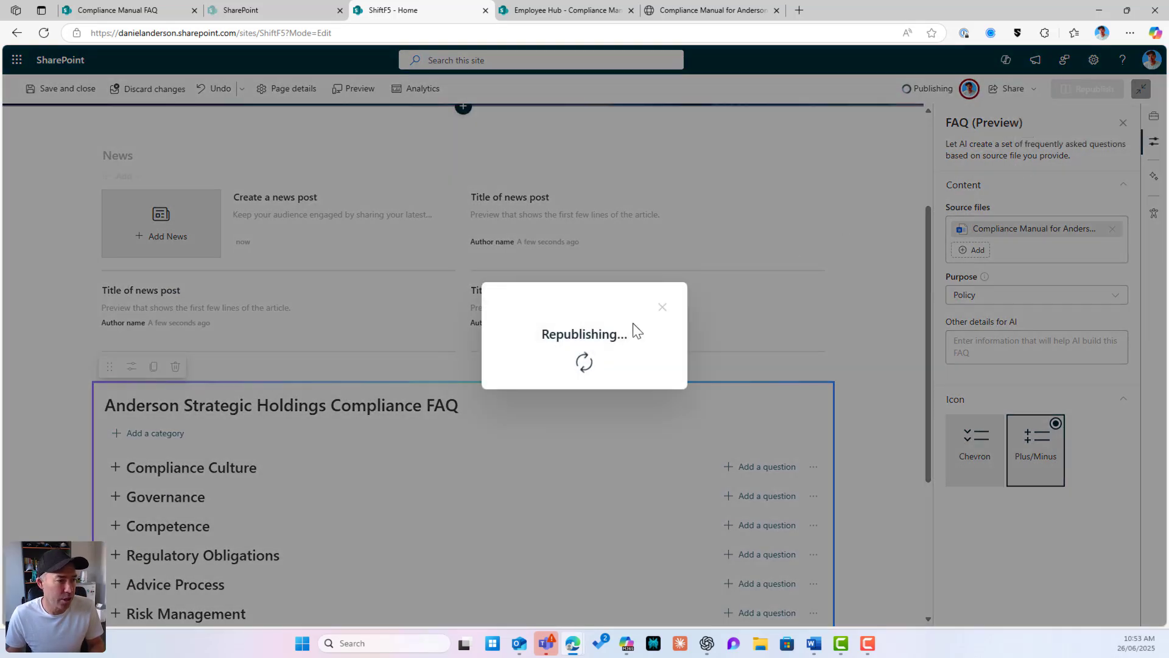
Look through the published FAQ and read the answer on how compliance is embedded into daily business practices
{"action": "scroll", "coordinate": [634, 323], "scroll_direction": "down", "scroll_amount": 5}
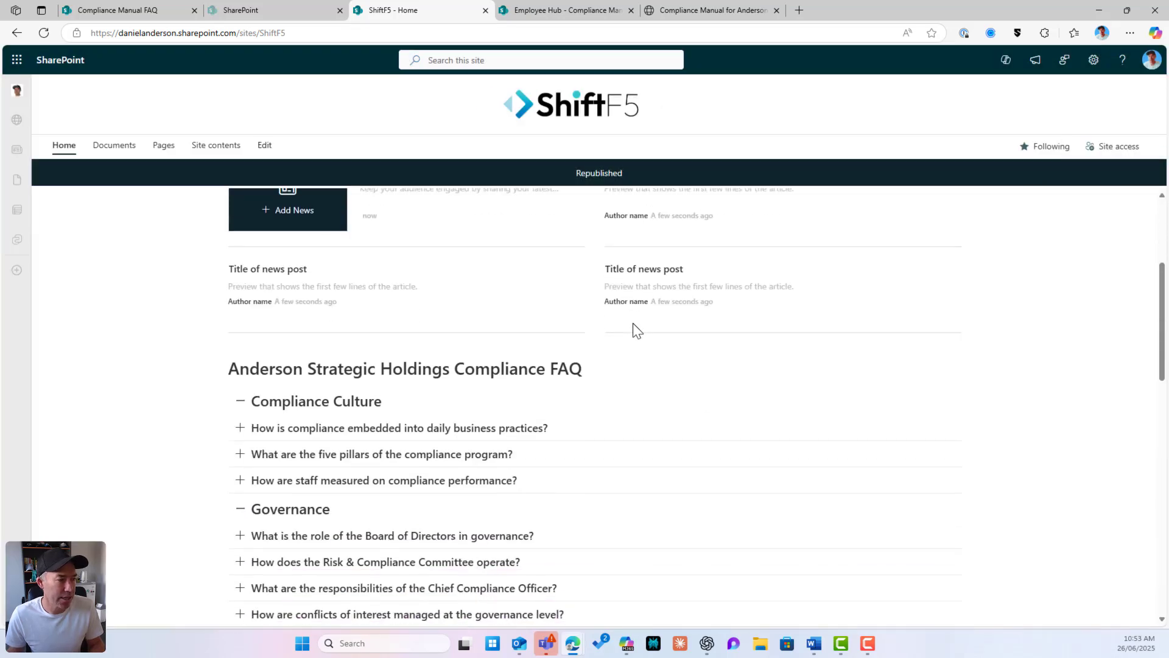
{"action": "scroll", "coordinate": [633, 328], "scroll_direction": "down", "scroll_amount": 10}
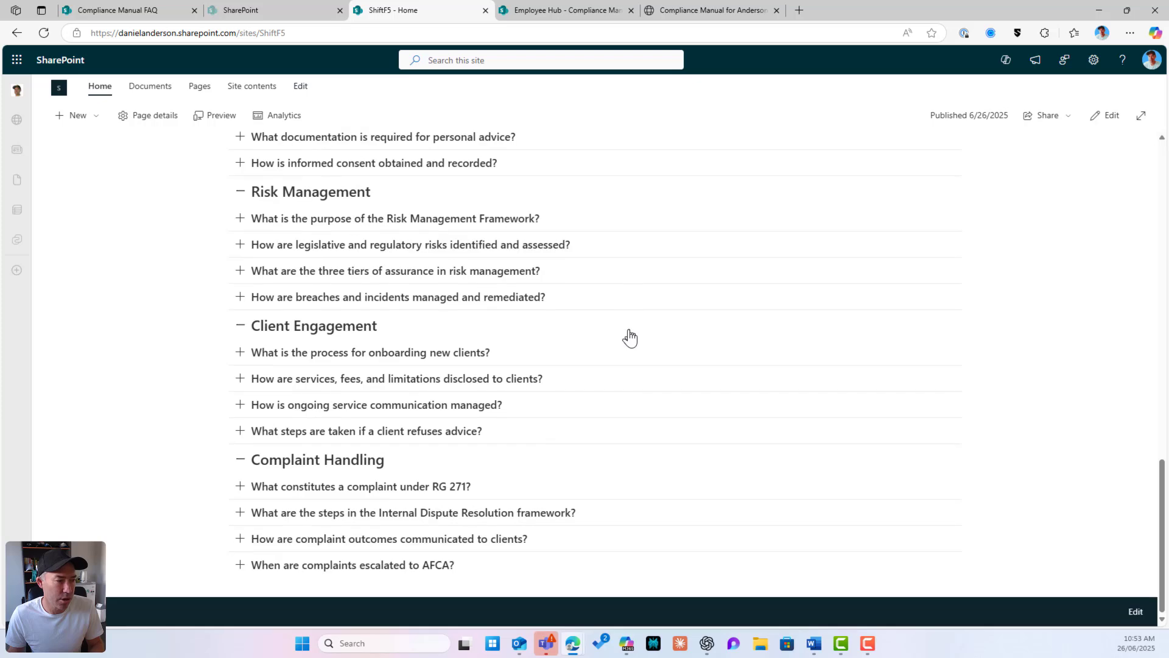
{"action": "scroll", "coordinate": [633, 332], "scroll_direction": "up", "scroll_amount": 10}
{"action": "scroll", "coordinate": [626, 339], "scroll_direction": "up", "scroll_amount": 5}
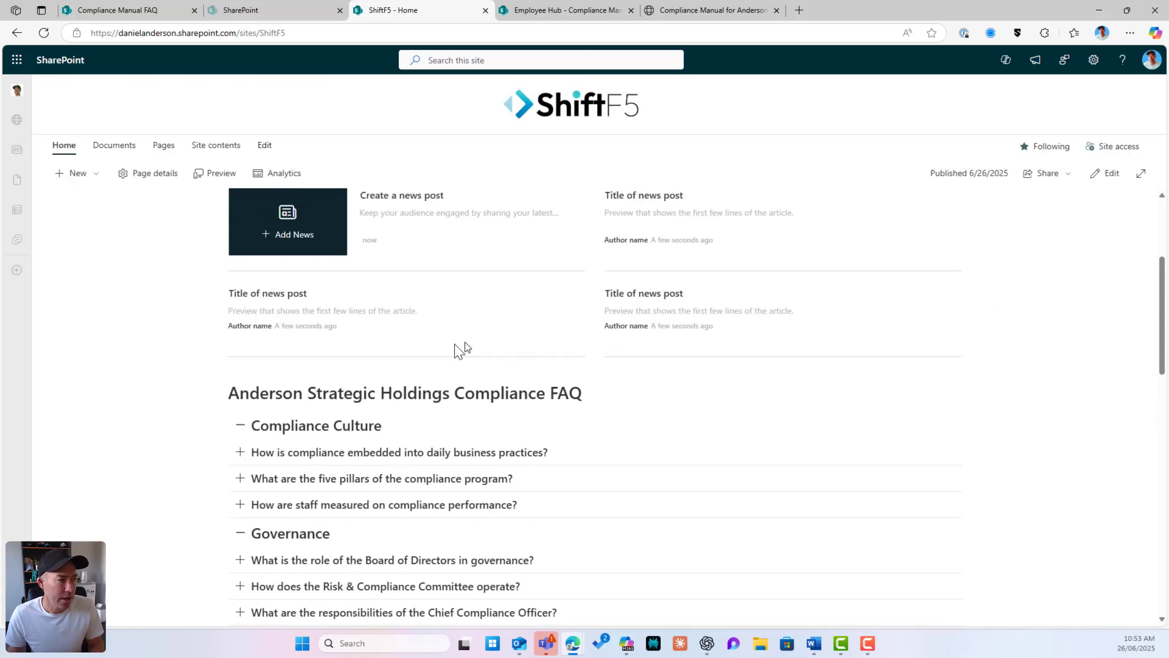
{"action": "left_click", "coordinate": [242, 452]}
{"action": "scroll", "coordinate": [351, 420], "scroll_direction": "down", "scroll_amount": 2}
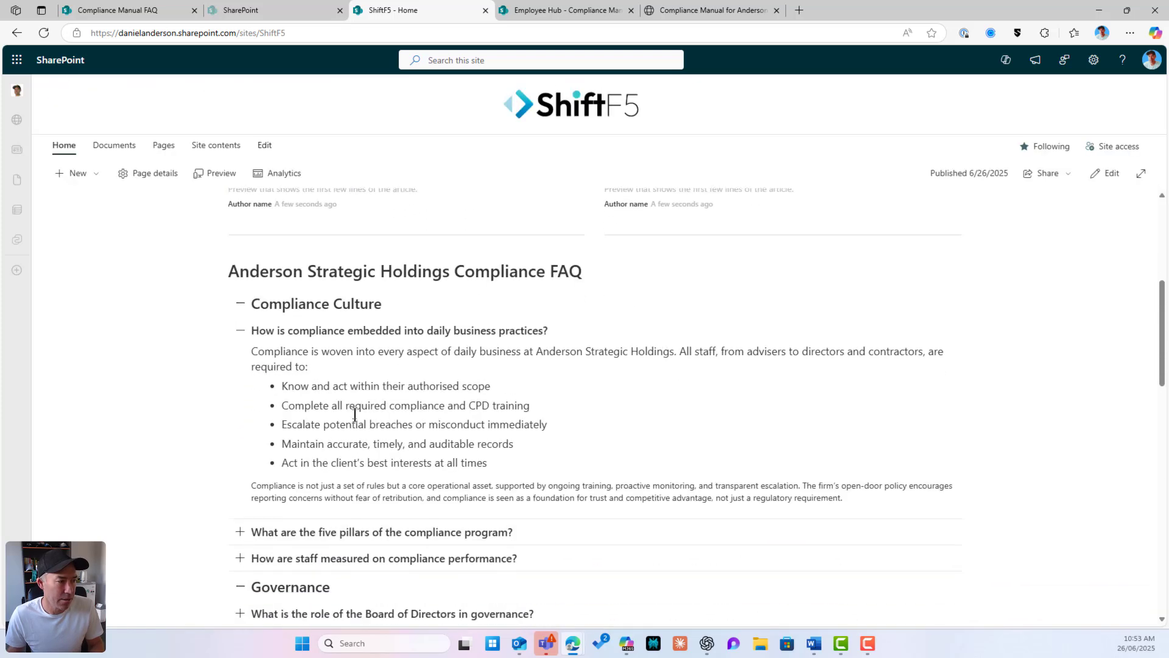
Collapse the Compliance Culture, Governance and Competence categories in the published FAQ
{"action": "left_click", "coordinate": [241, 304]}
{"action": "left_click", "coordinate": [240, 333]}
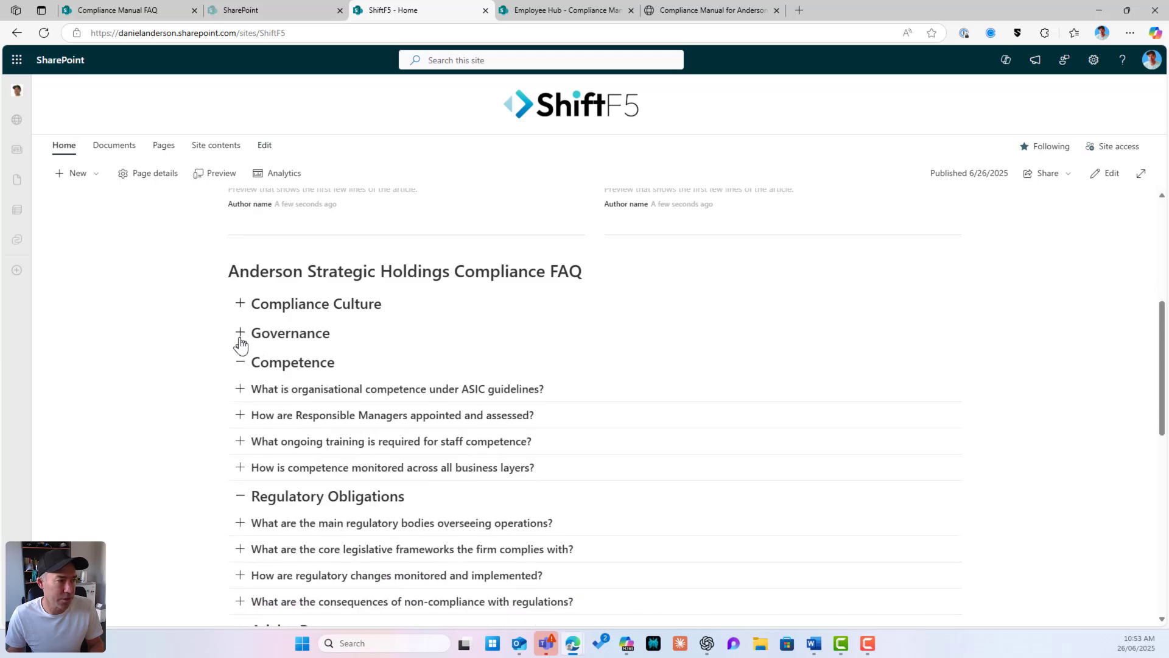
{"action": "left_click", "coordinate": [240, 363]}
{"action": "left_click", "coordinate": [240, 392]}
{"action": "left_click", "coordinate": [240, 392]}
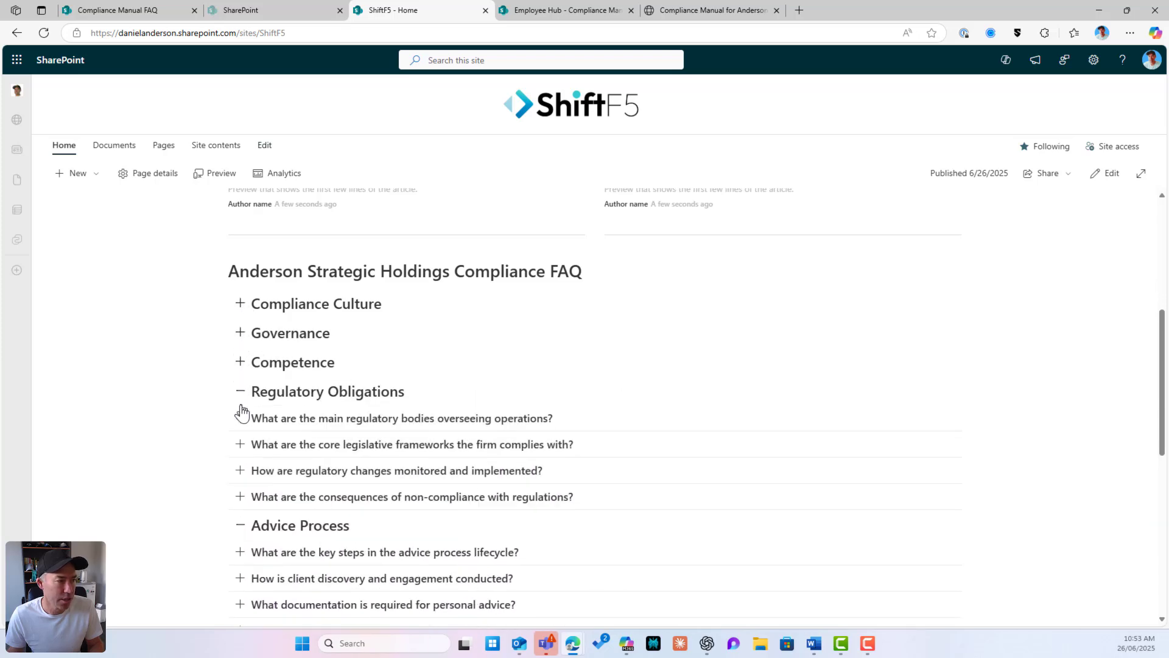
Expand and read the Regulatory Obligations answers about the main regulatory bodies and the core legislative frameworks
{"action": "scroll", "coordinate": [298, 377], "scroll_direction": "down", "scroll_amount": 3}
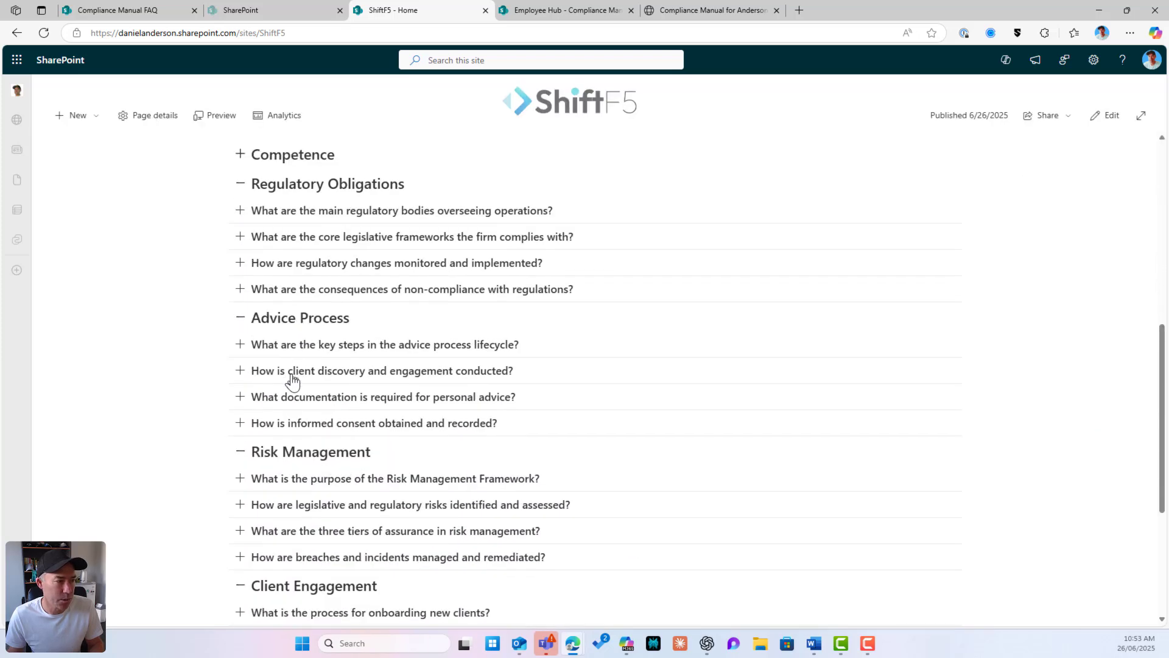
{"action": "left_click", "coordinate": [240, 211]}
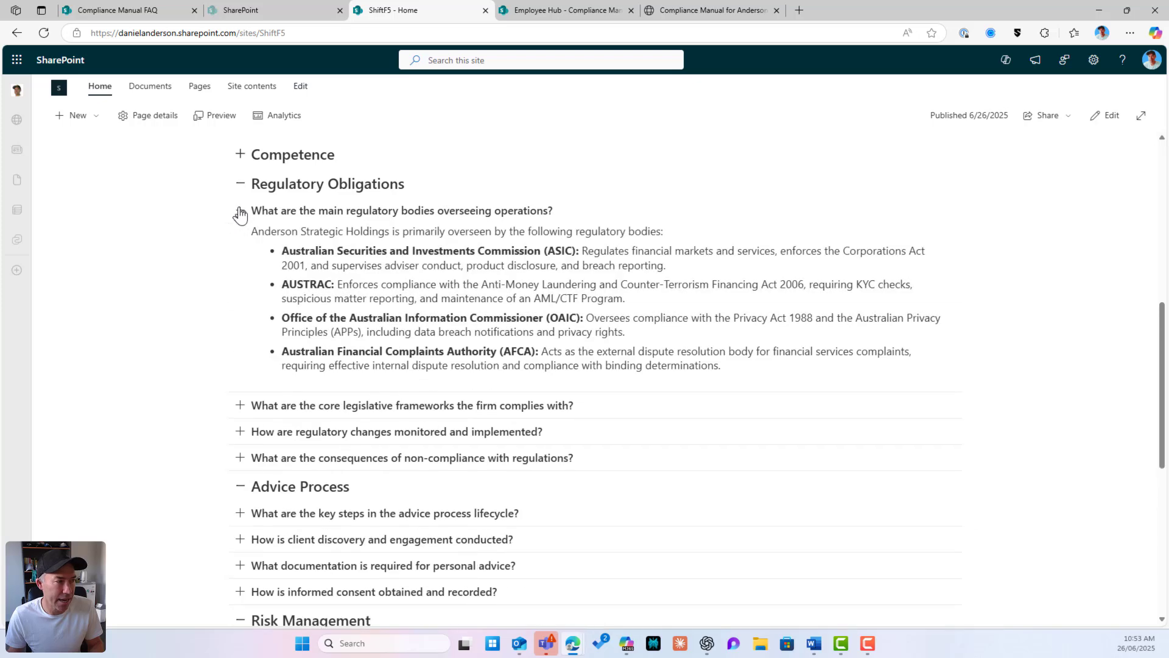
{"action": "left_click", "coordinate": [241, 408]}
{"action": "scroll", "coordinate": [438, 410], "scroll_direction": "down", "scroll_amount": 2}
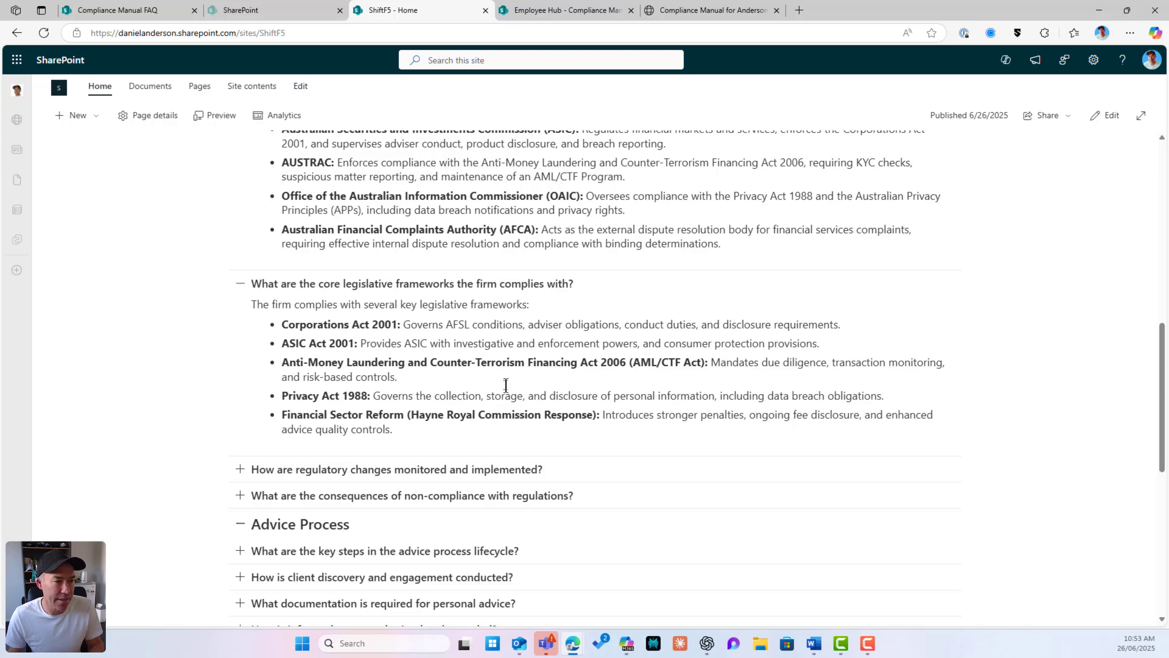
{"action": "scroll", "coordinate": [506, 385], "scroll_direction": "up", "scroll_amount": 10}
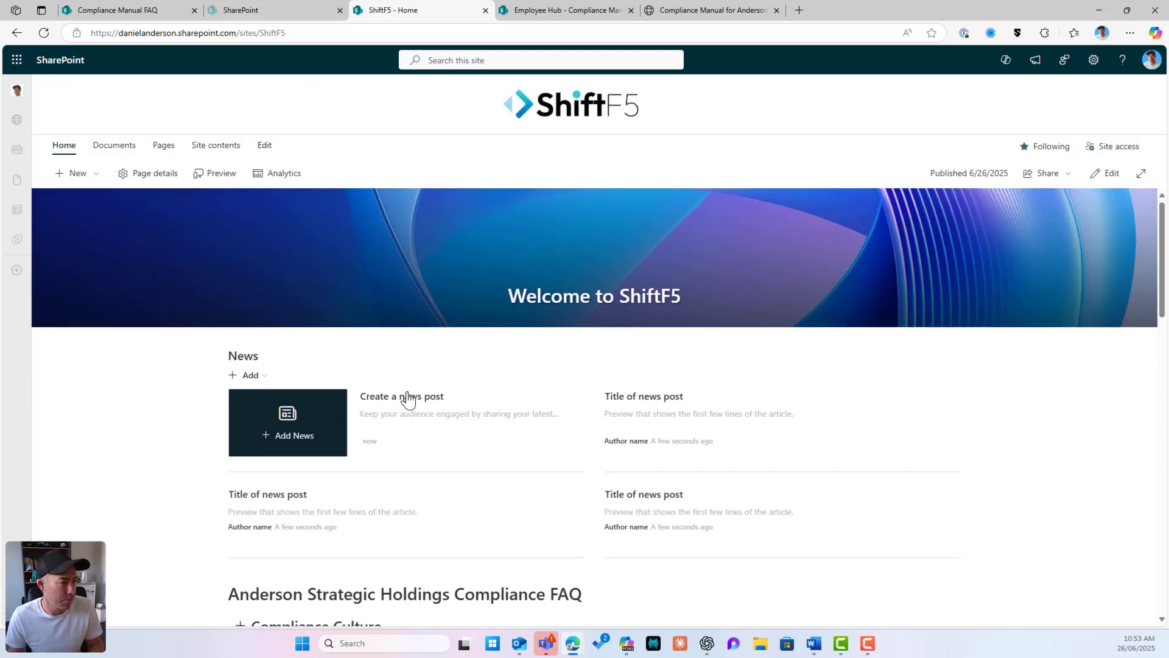
Return to the published FAQ's category list and collapse Regulatory Obligations
{"action": "scroll", "coordinate": [402, 395], "scroll_direction": "down", "scroll_amount": 5}
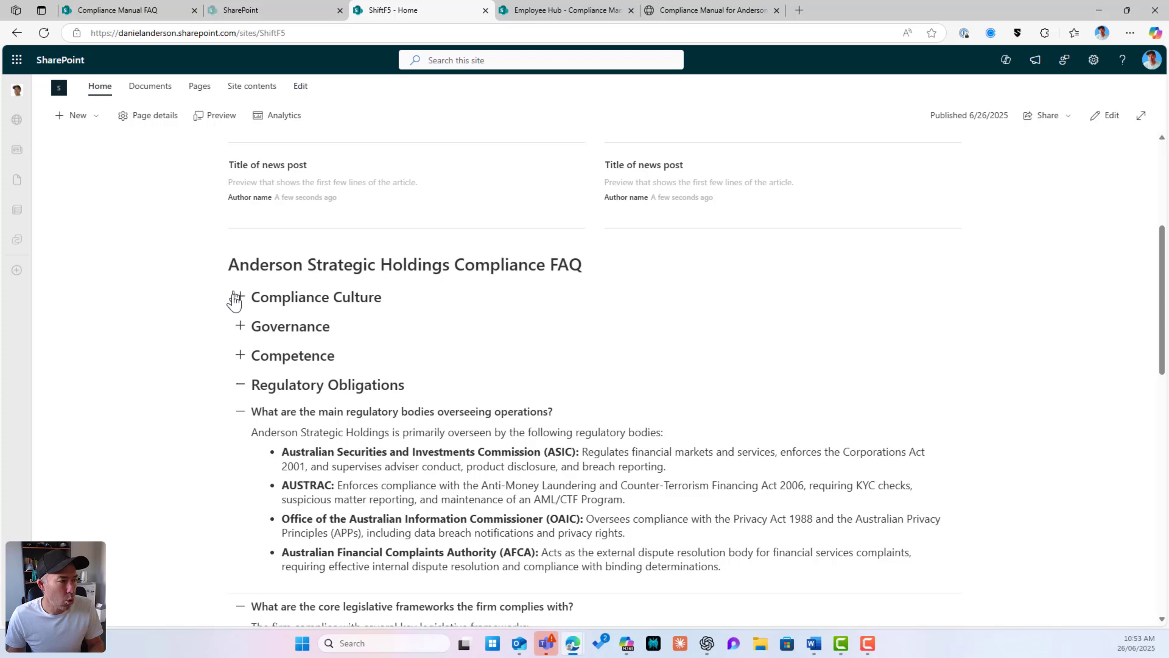
{"action": "left_click", "coordinate": [240, 384]}
{"action": "scroll", "coordinate": [1163, 201], "scroll_direction": "up", "scroll_amount": 5}
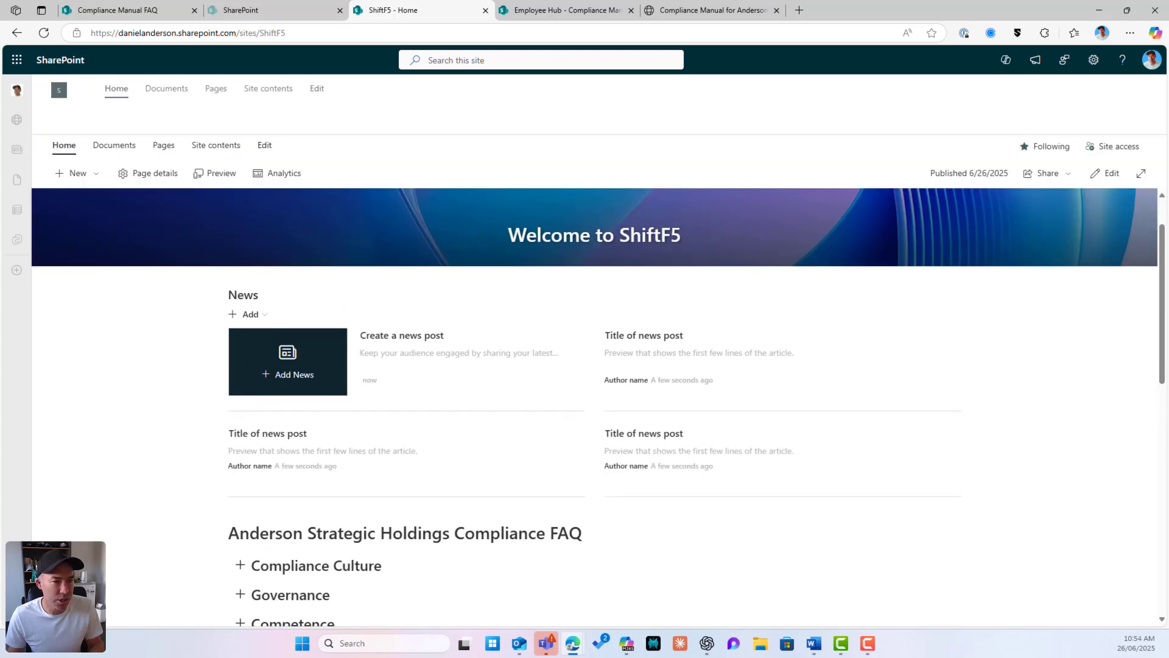
Reopen the home page for editing and delete the News web part above the FAQ
{"action": "left_click", "coordinate": [1105, 173]}
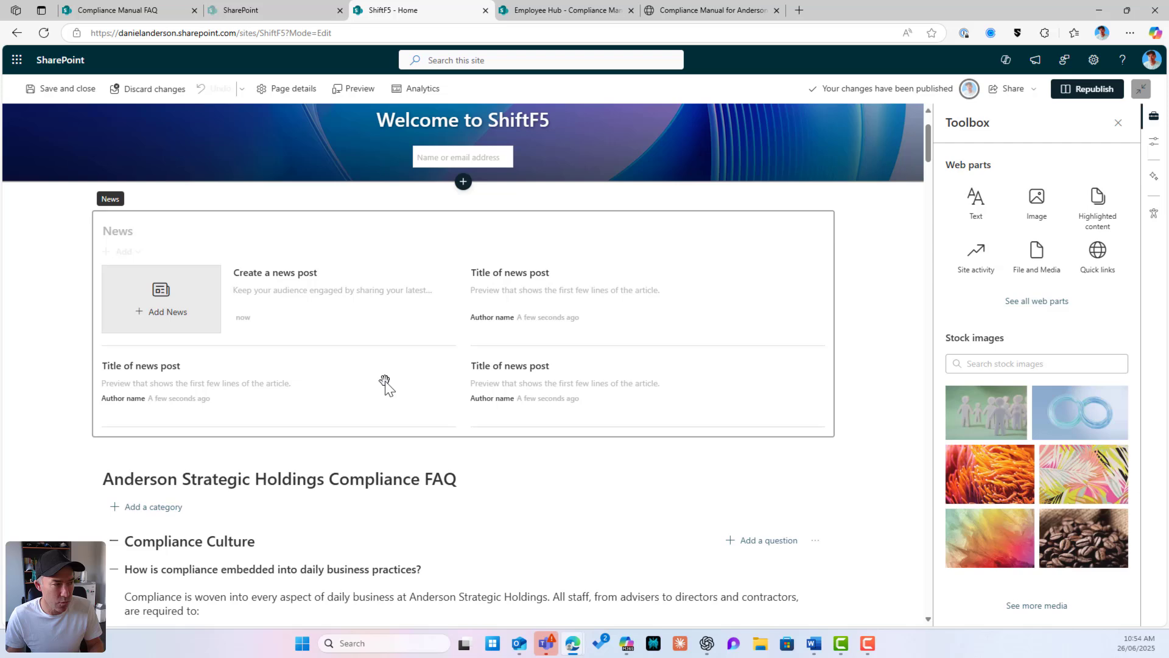
{"action": "left_click", "coordinate": [269, 306]}
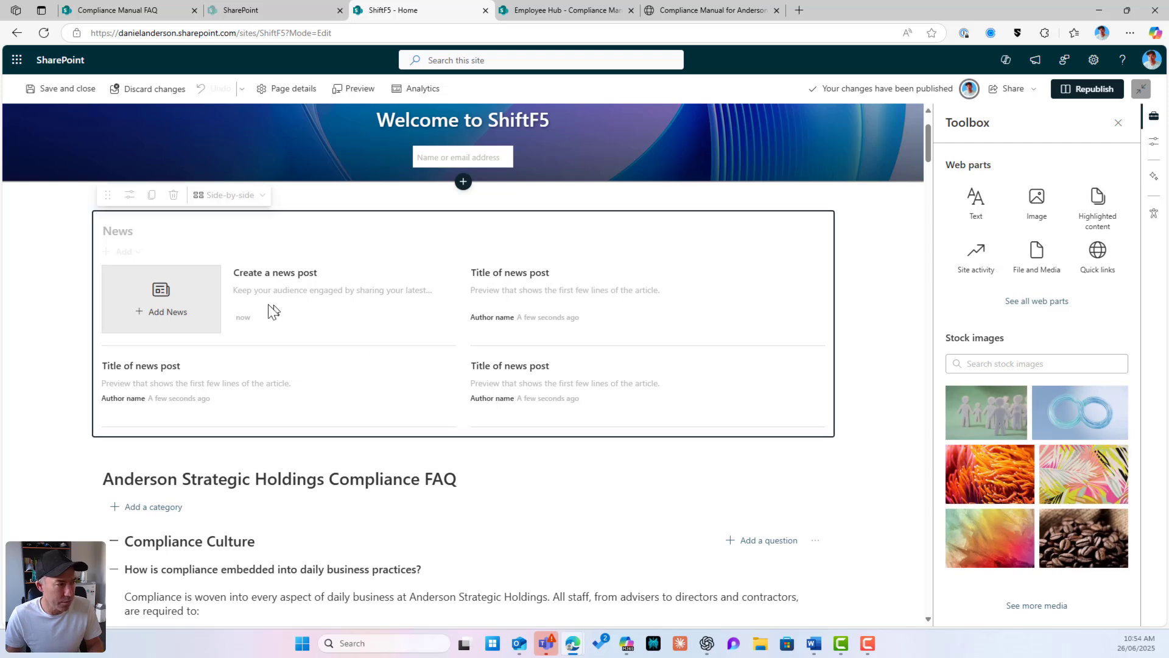
{"action": "left_click", "coordinate": [173, 194]}
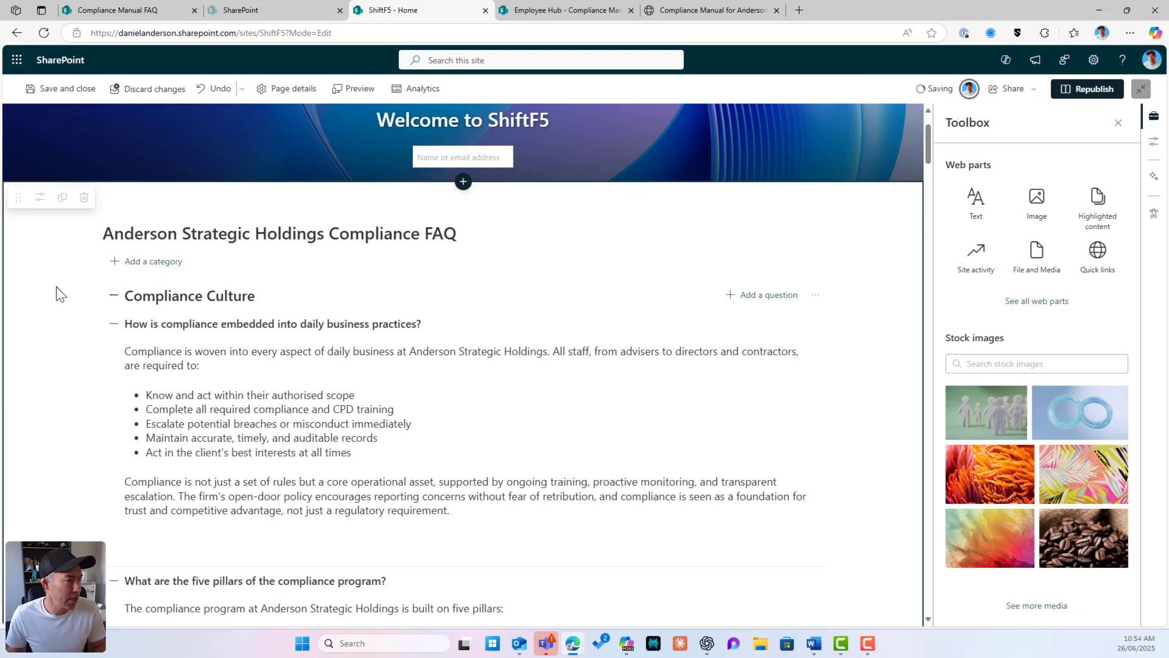
Change the FAQ section's layout to One-third right and add a People web part in the empty column
{"action": "left_click", "coordinate": [39, 198]}
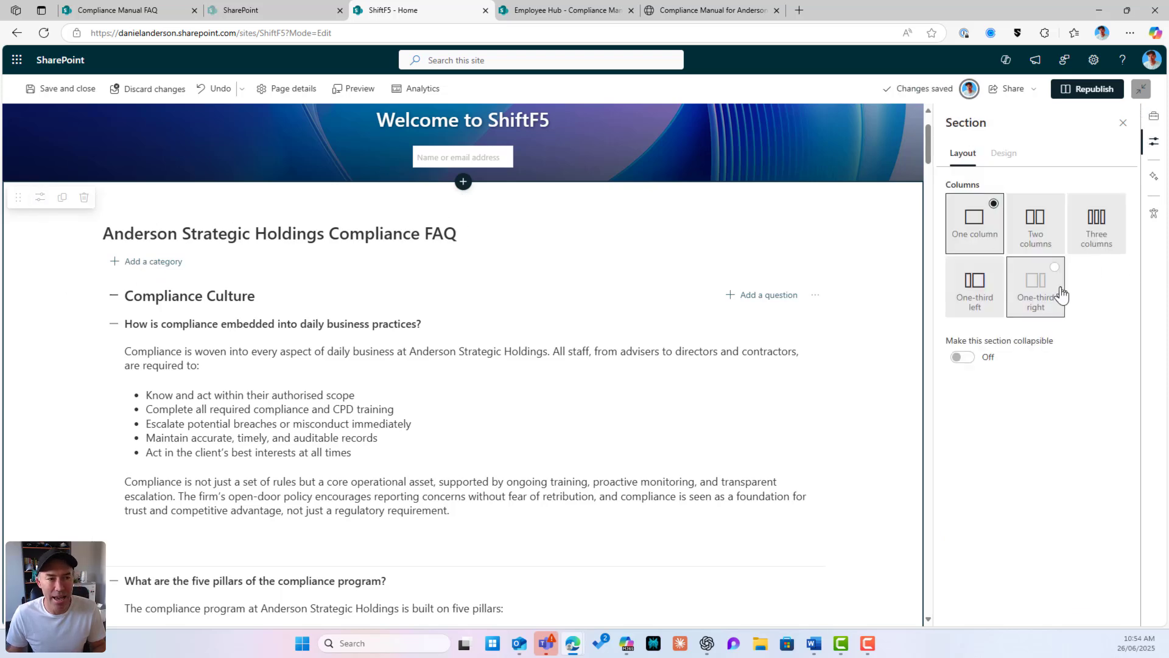
{"action": "left_click", "coordinate": [1037, 311]}
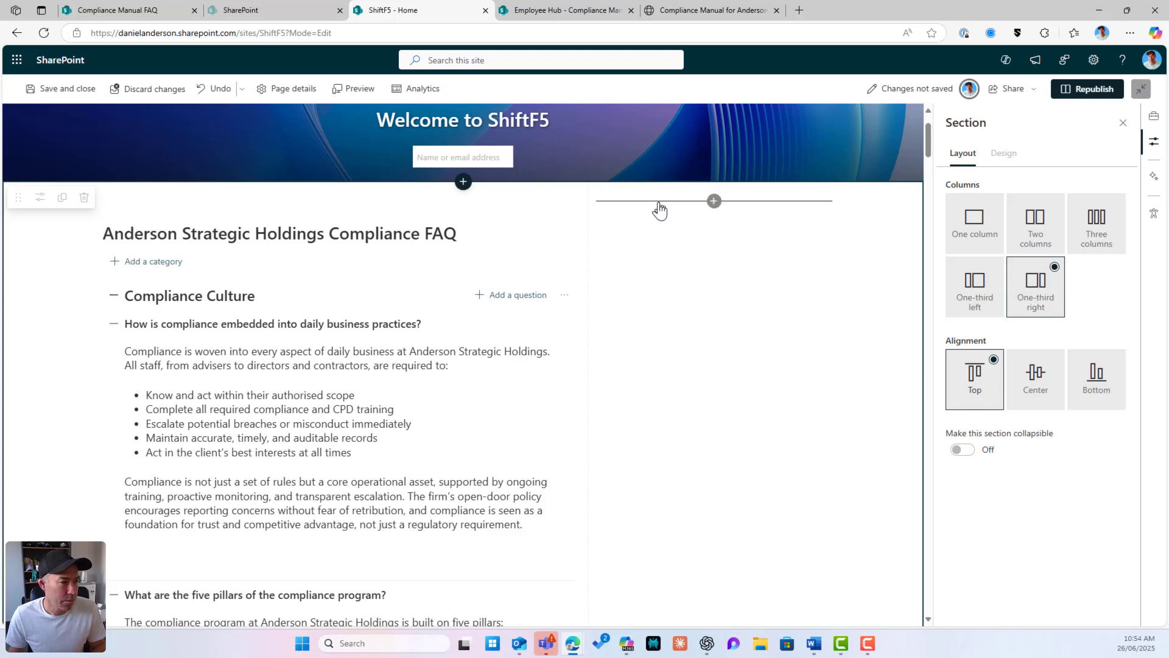
{"action": "left_click", "coordinate": [664, 202]}
{"action": "type", "text": "poep"}
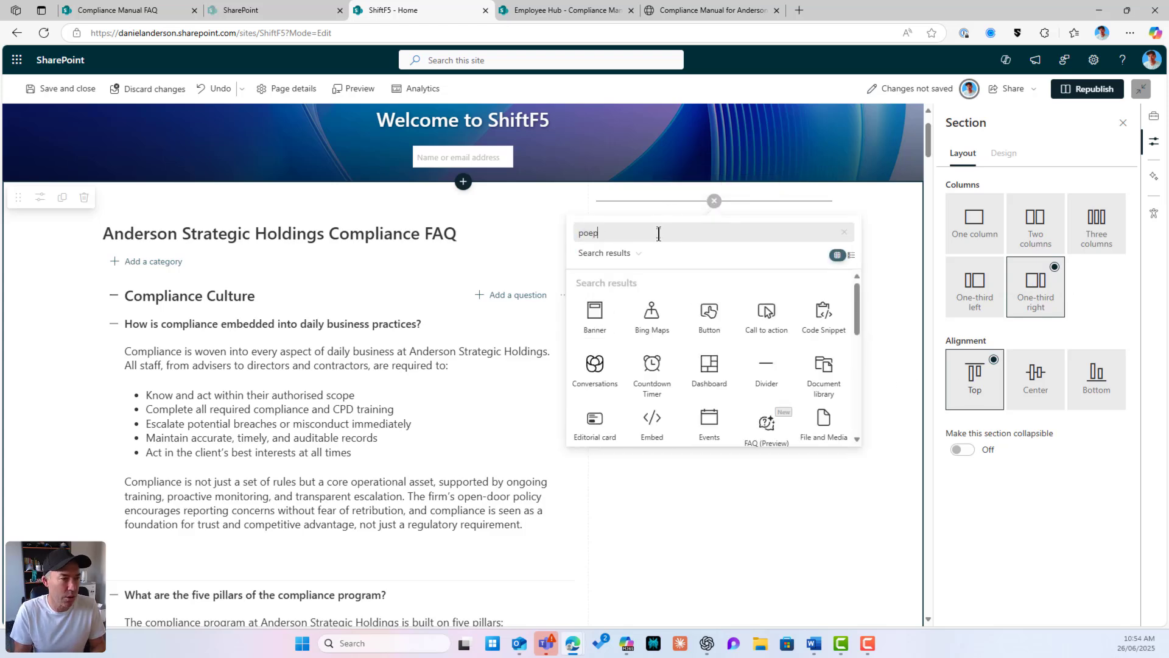
{"action": "key", "text": "BackSpace"}
{"action": "key", "text": "BackSpace"}
{"action": "key", "text": "BackSpace"}
{"action": "type", "text": "eopl"}
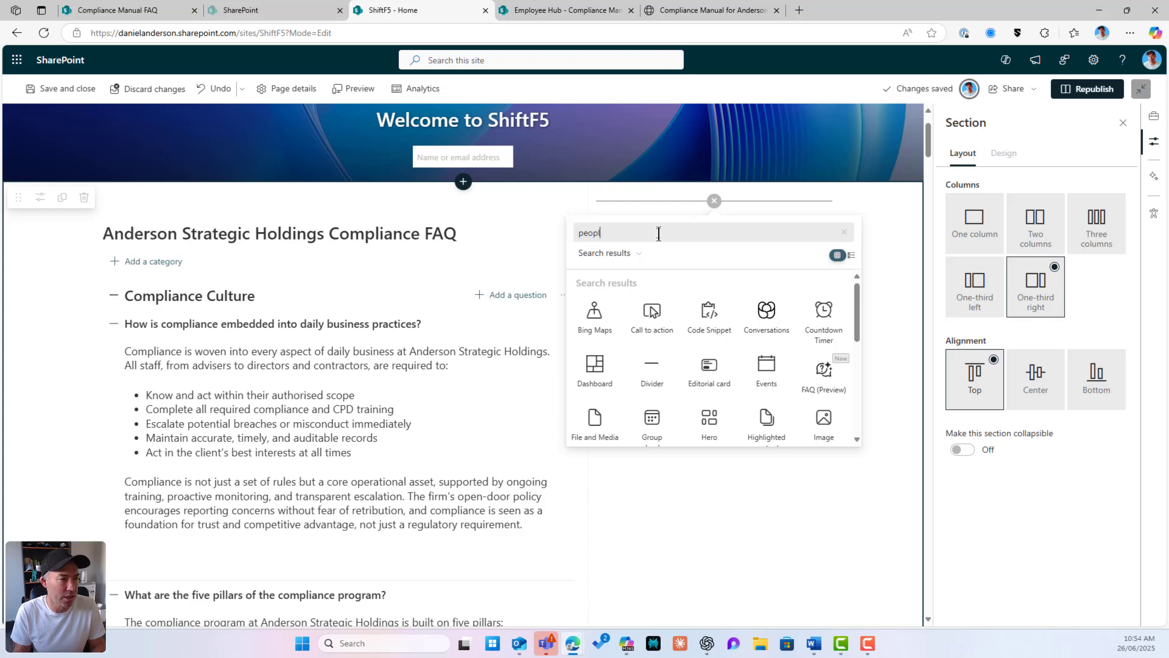
{"action": "left_click", "coordinate": [596, 313]}
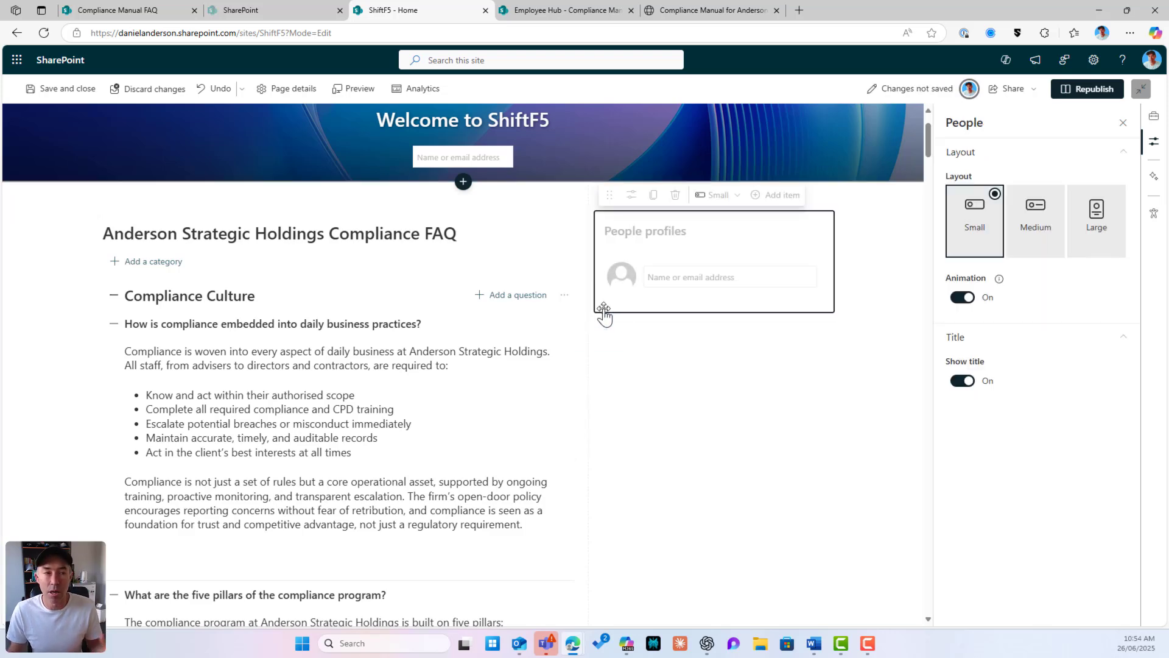
Add two people to the People web part by looking up their names, picking the Microsoft 365 and Copilot Consultant as the second
{"action": "left_click", "coordinate": [689, 277]}
{"action": "type", "text": "frank"}
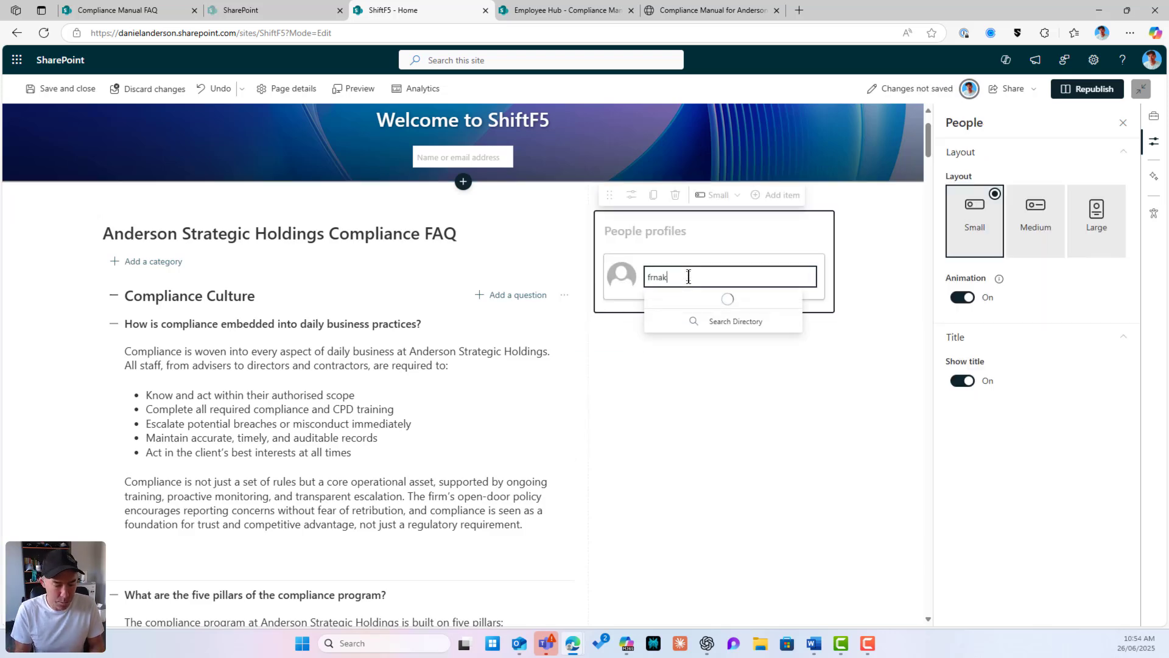
{"action": "left_click", "coordinate": [694, 306]}
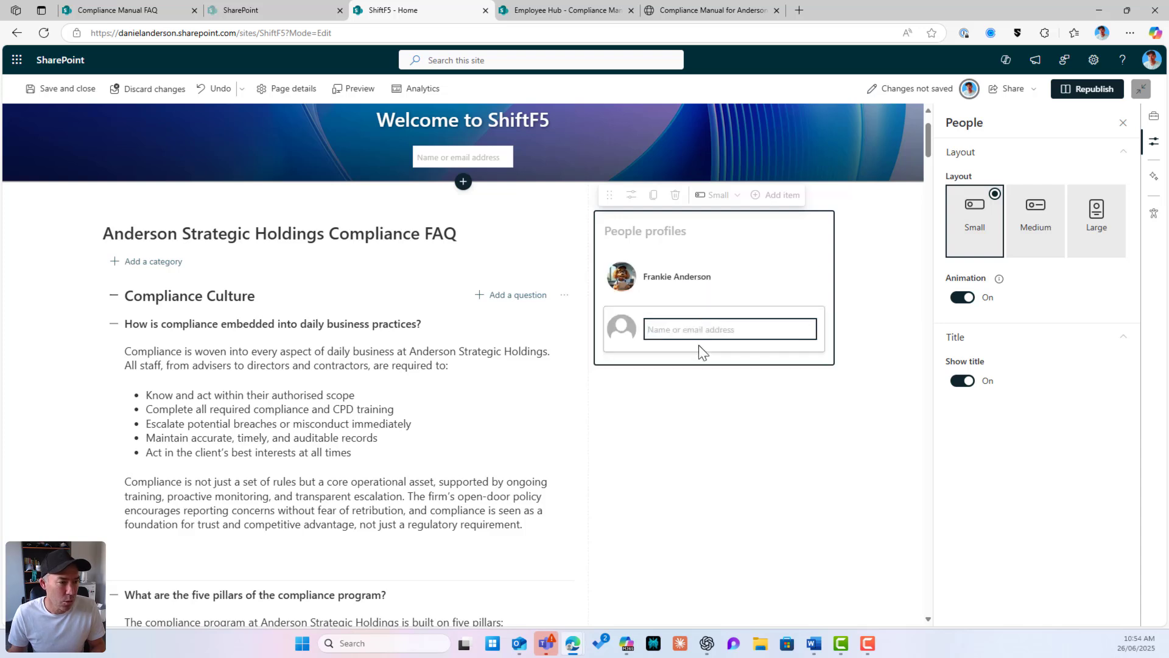
{"action": "type", "text": "daniel a"}
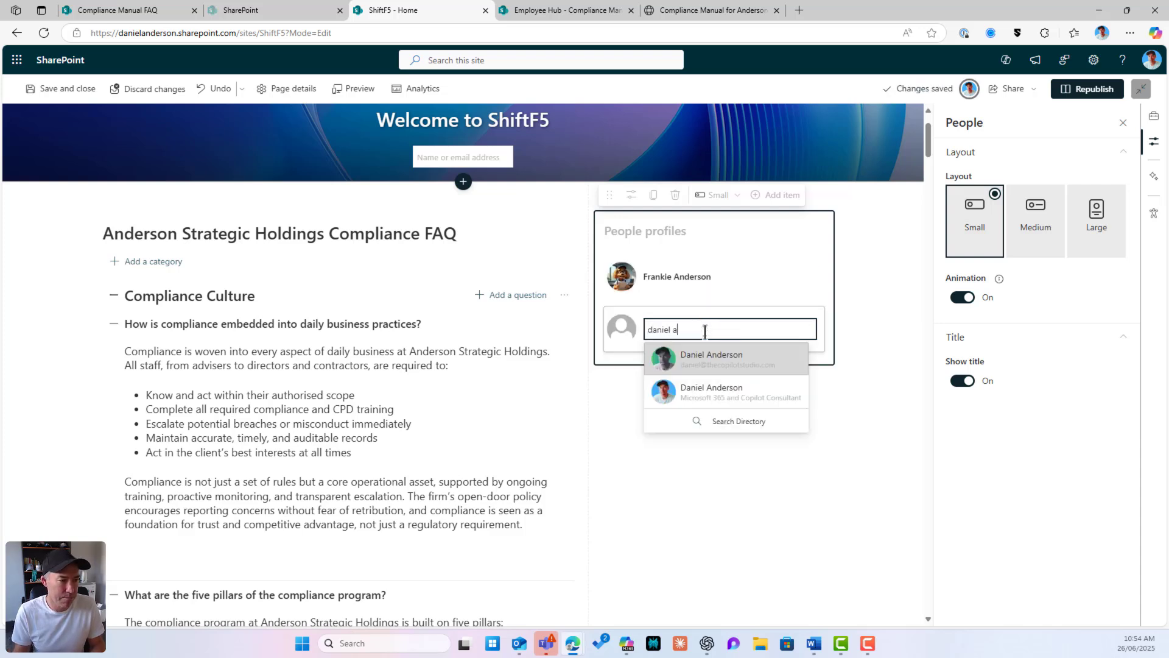
{"action": "left_click", "coordinate": [710, 411]}
Title the People web part "Compliance Officers" and republish the home page
{"action": "left_click", "coordinate": [670, 232]}
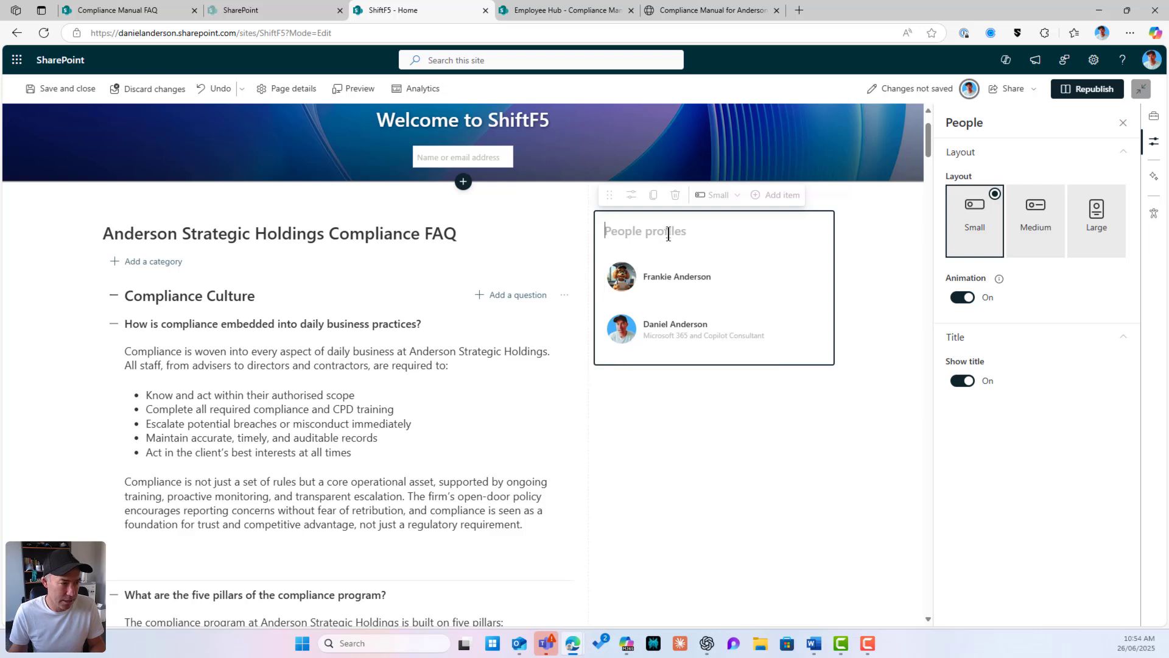
{"action": "type", "text": "Compliance"}
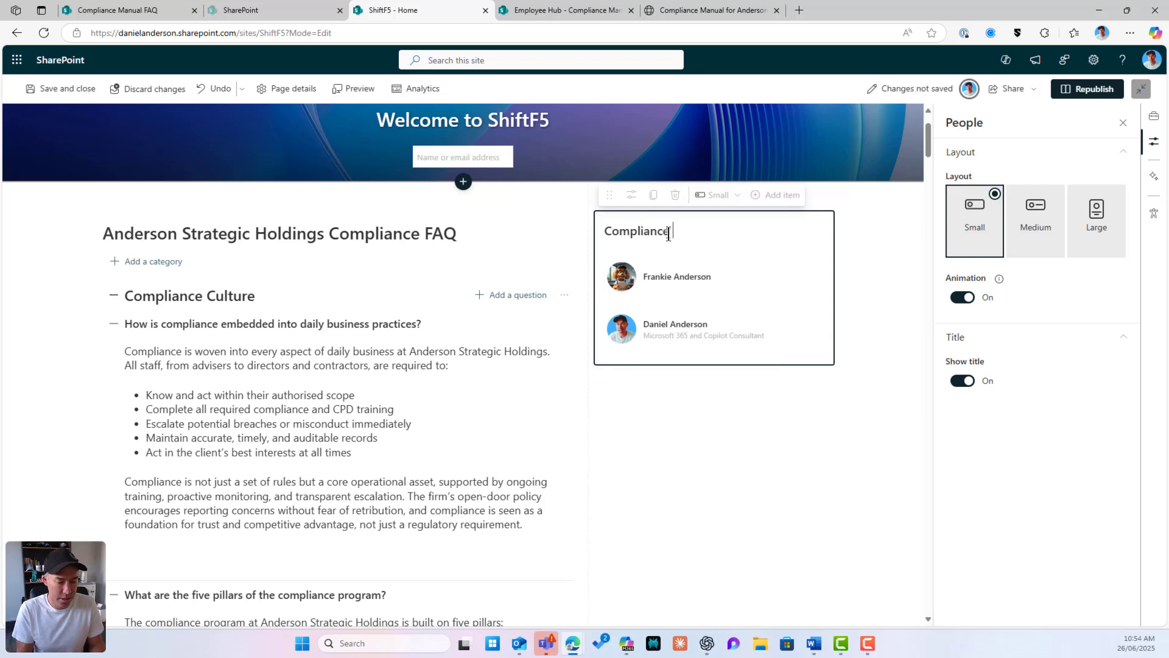
{"action": "type", "text": " Officers"}
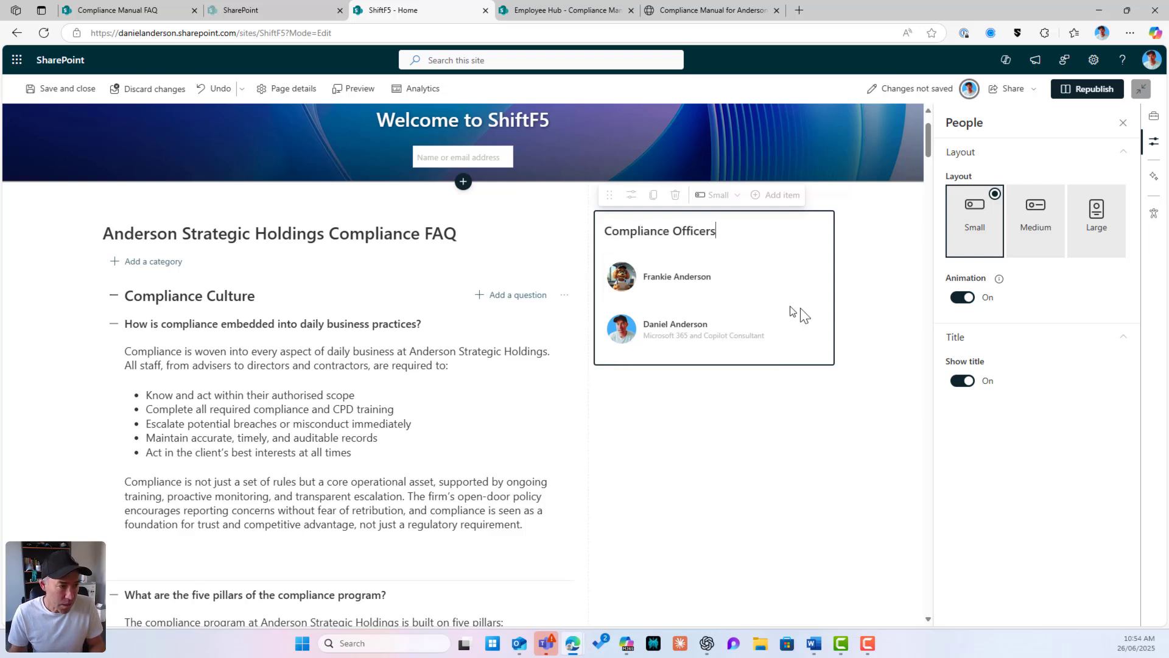
{"action": "left_click", "coordinate": [1087, 89]}
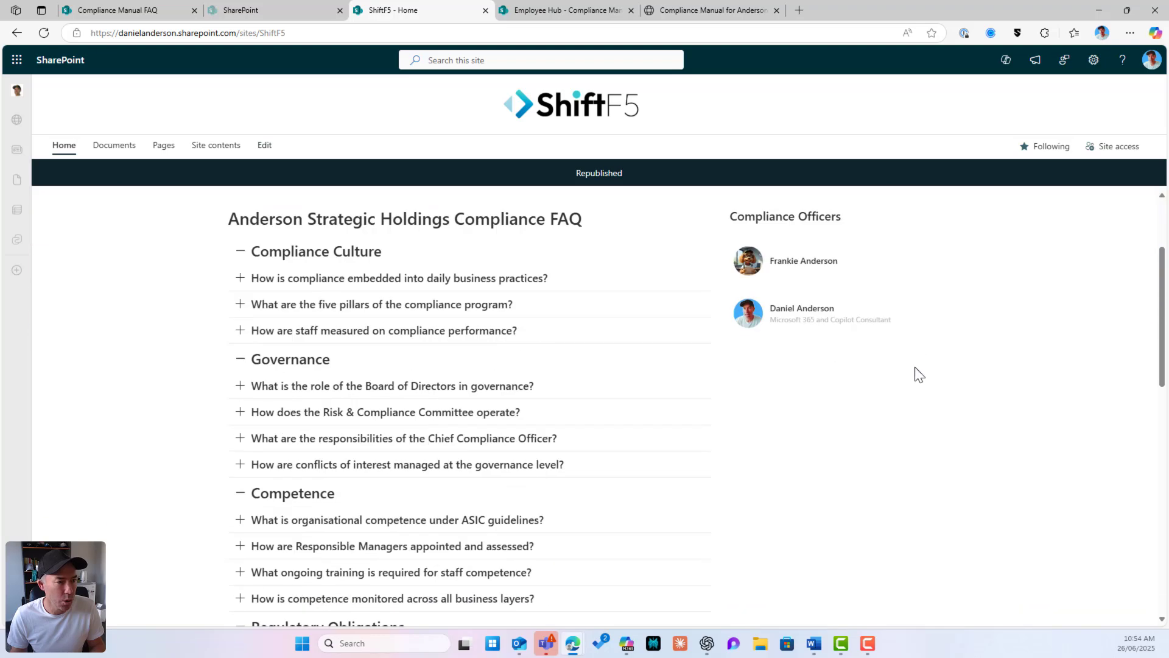
Look through the republished home page's FAQ categories beside the Compliance Officers column
{"action": "scroll", "coordinate": [916, 366], "scroll_direction": "down", "scroll_amount": 4}
{"action": "scroll", "coordinate": [914, 358], "scroll_direction": "down", "scroll_amount": 5}
{"action": "scroll", "coordinate": [912, 352], "scroll_direction": "up", "scroll_amount": 1}
{"action": "scroll", "coordinate": [913, 352], "scroll_direction": "down", "scroll_amount": 1}
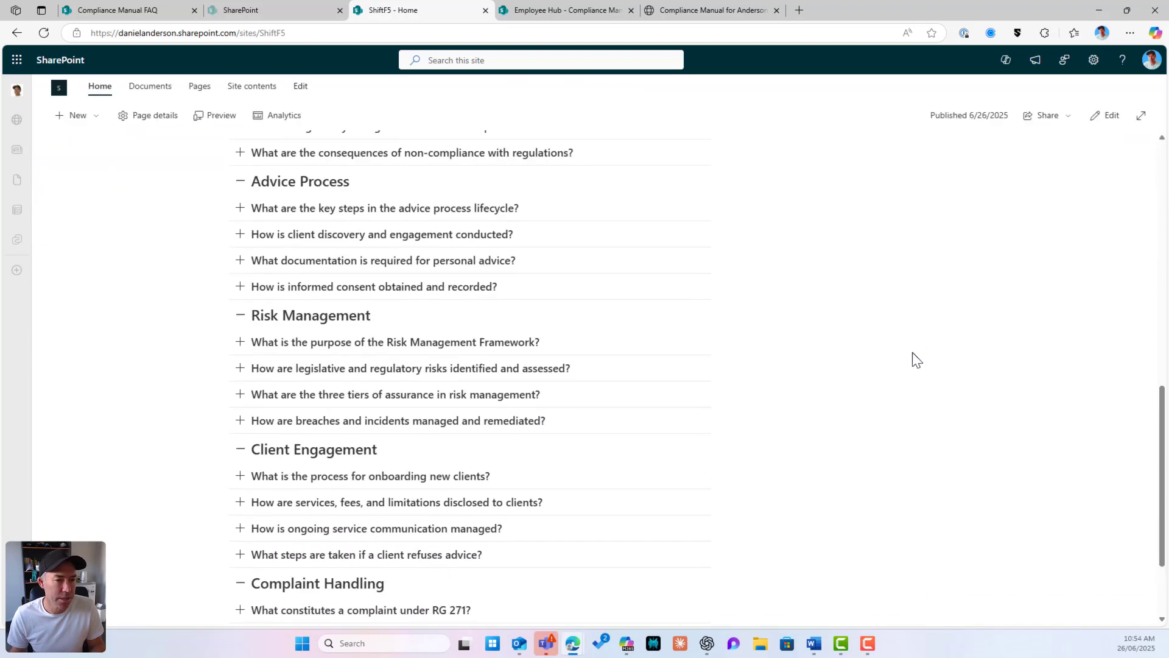
{"action": "scroll", "coordinate": [913, 350], "scroll_direction": "up", "scroll_amount": 4}
{"action": "scroll", "coordinate": [914, 348], "scroll_direction": "up", "scroll_amount": 9}
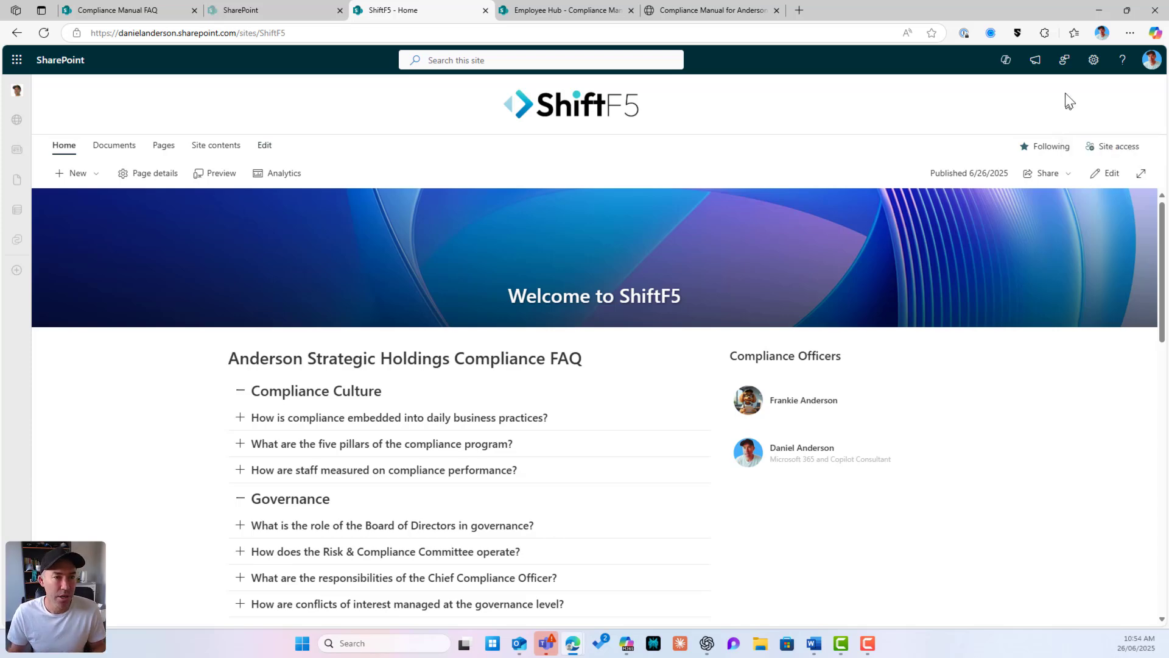
Create a new agent from the ShiftF5 site's Copilot agent list and open it for editing
{"action": "left_click", "coordinate": [1006, 61]}
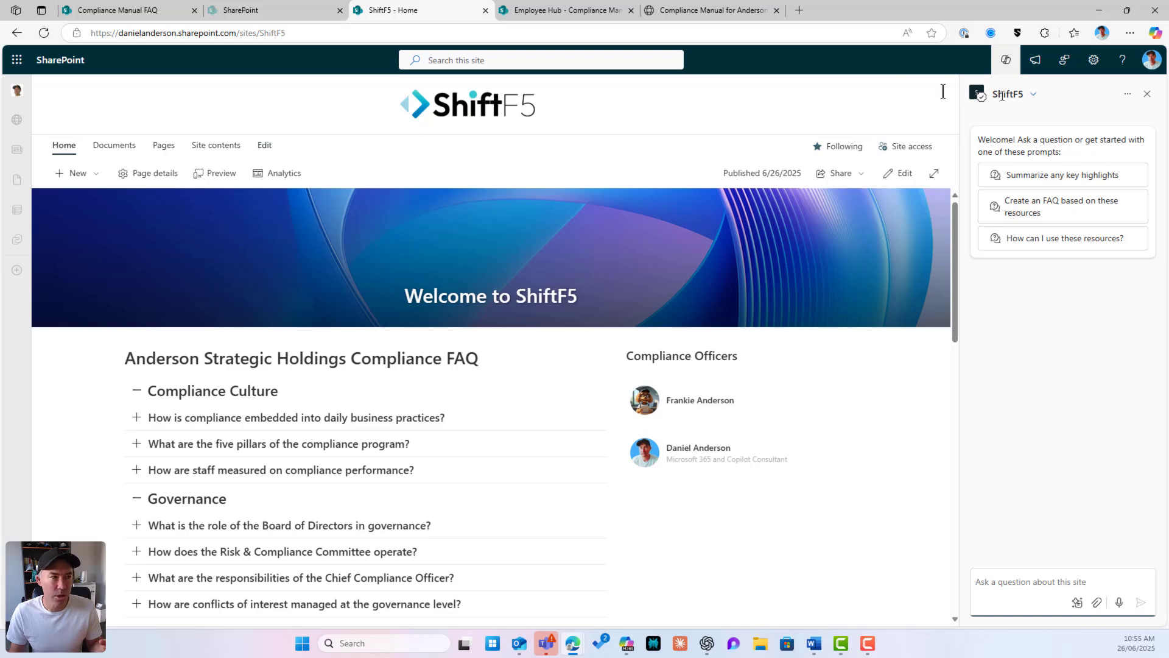
{"action": "left_click", "coordinate": [554, 14]}
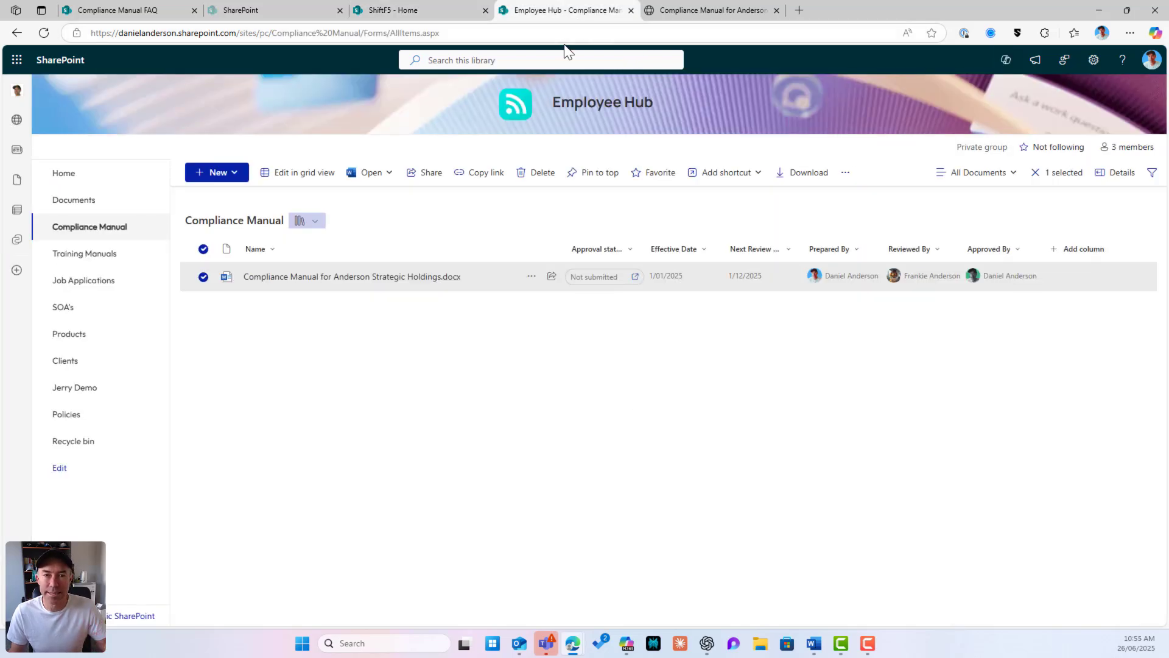
{"action": "left_click", "coordinate": [408, 11]}
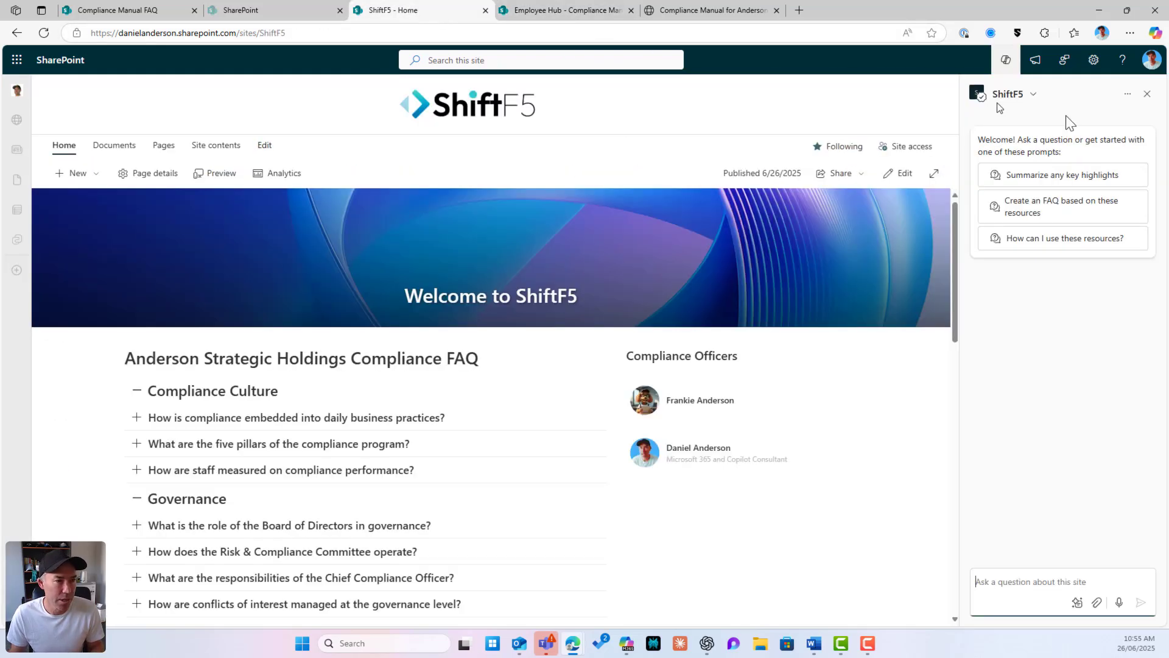
{"action": "left_click", "coordinate": [1034, 96]}
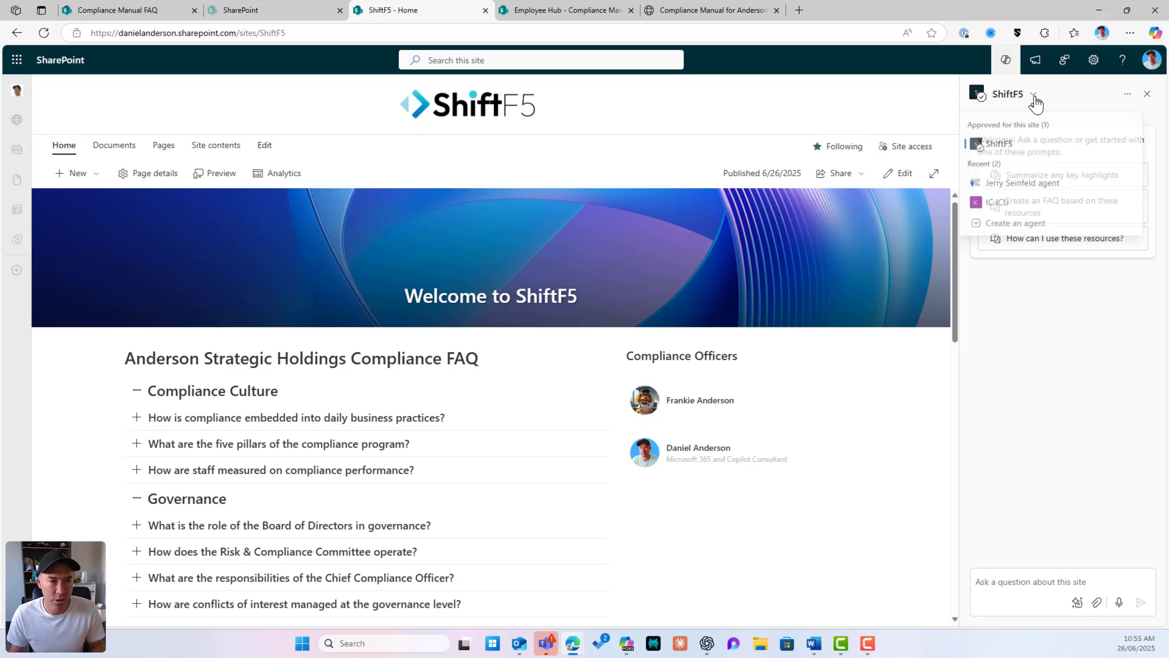
{"action": "left_click", "coordinate": [1013, 227]}
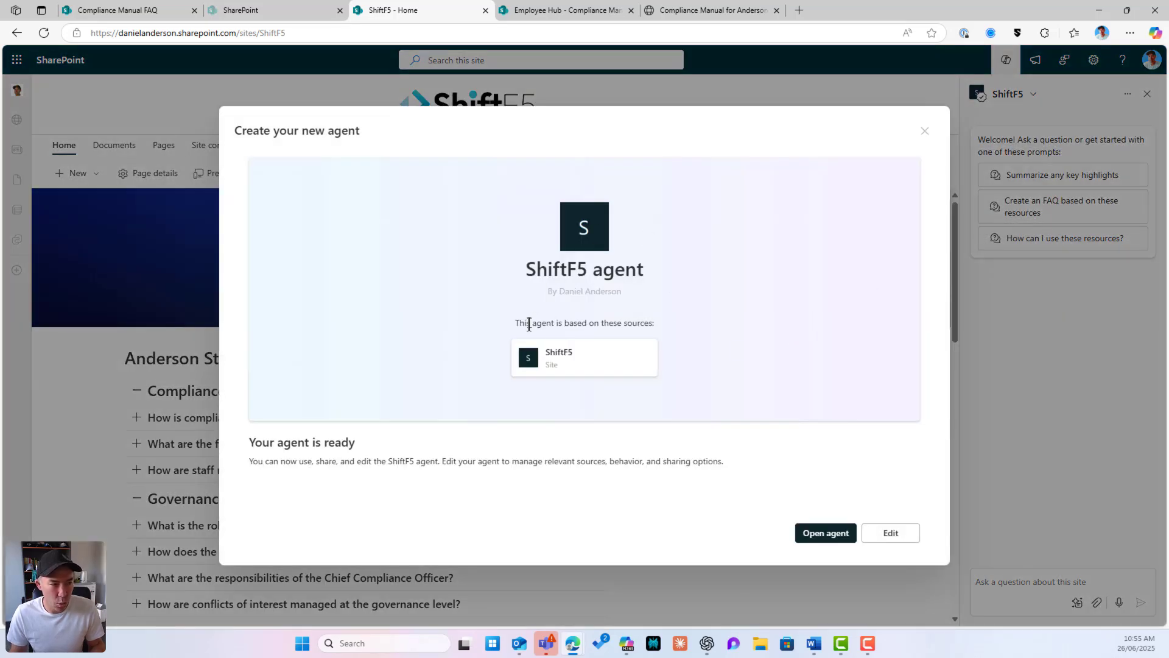
{"action": "left_click_drag", "start_coordinate": [519, 324], "coordinate": [656, 327]}
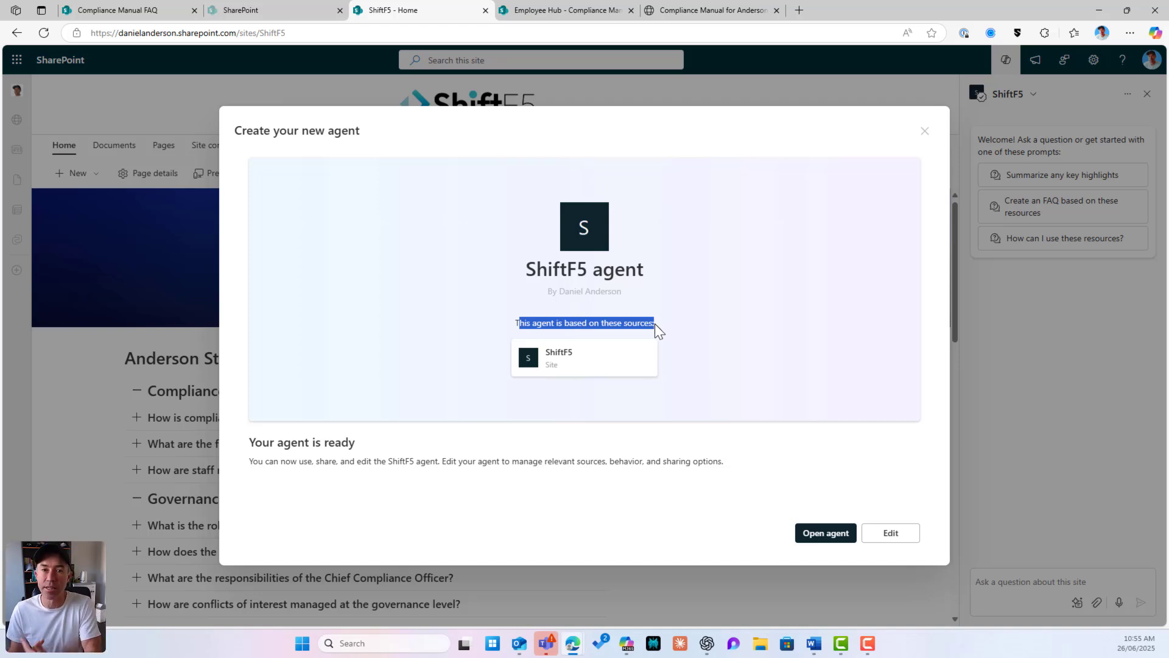
{"action": "left_click", "coordinate": [892, 537]}
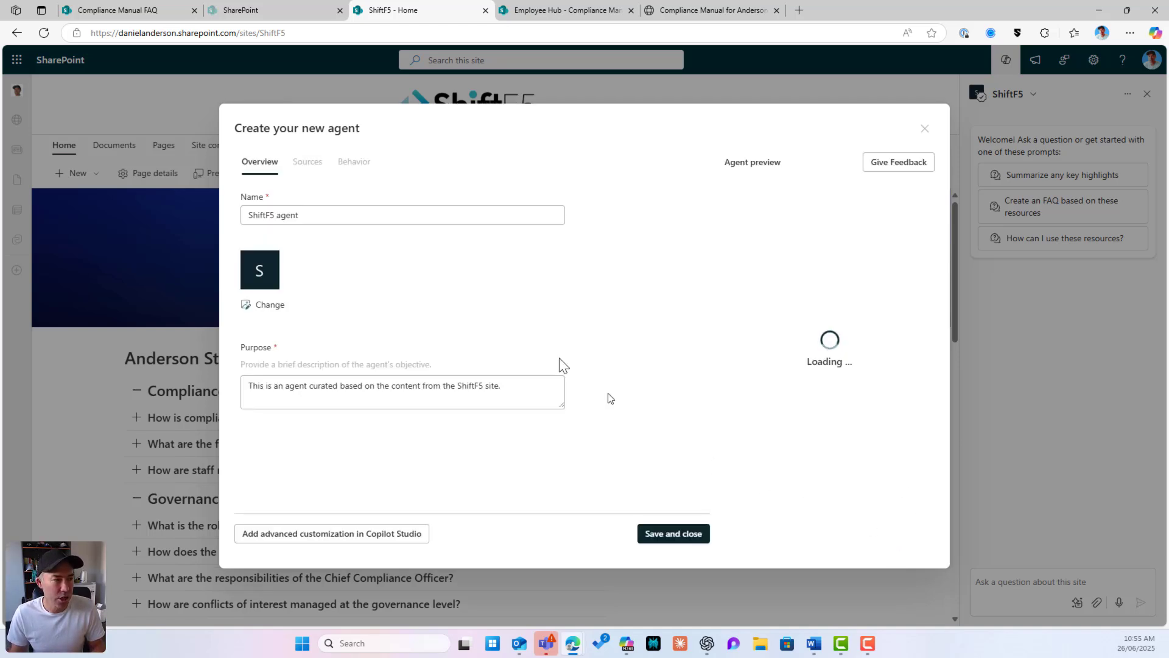
Replace the ShiftF5 site in the agent's sources with the Employee Hub site, using its copied site URL ending in /sites/pc
{"action": "left_click", "coordinate": [310, 169]}
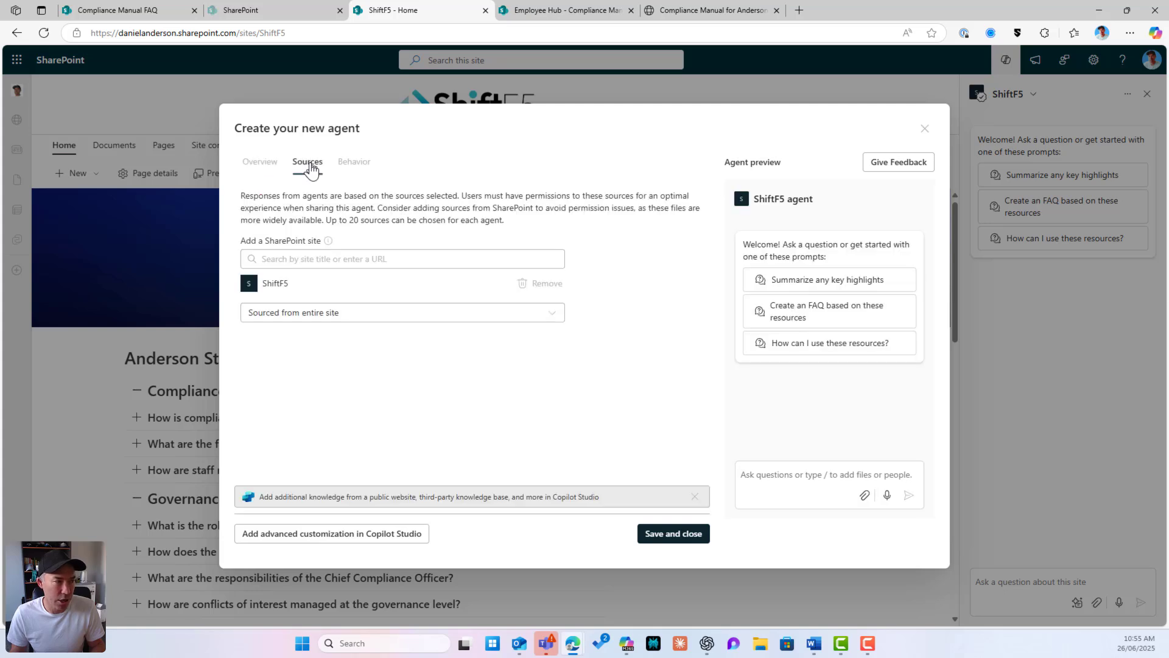
{"action": "left_click", "coordinate": [546, 283]}
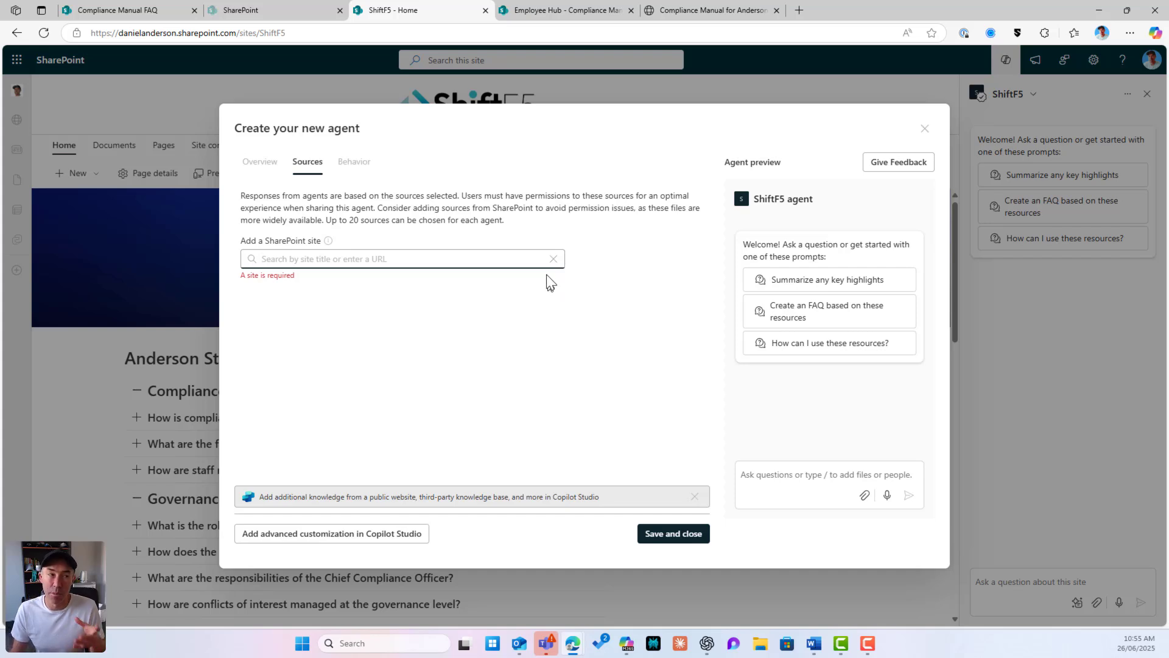
{"action": "left_click", "coordinate": [519, 9]}
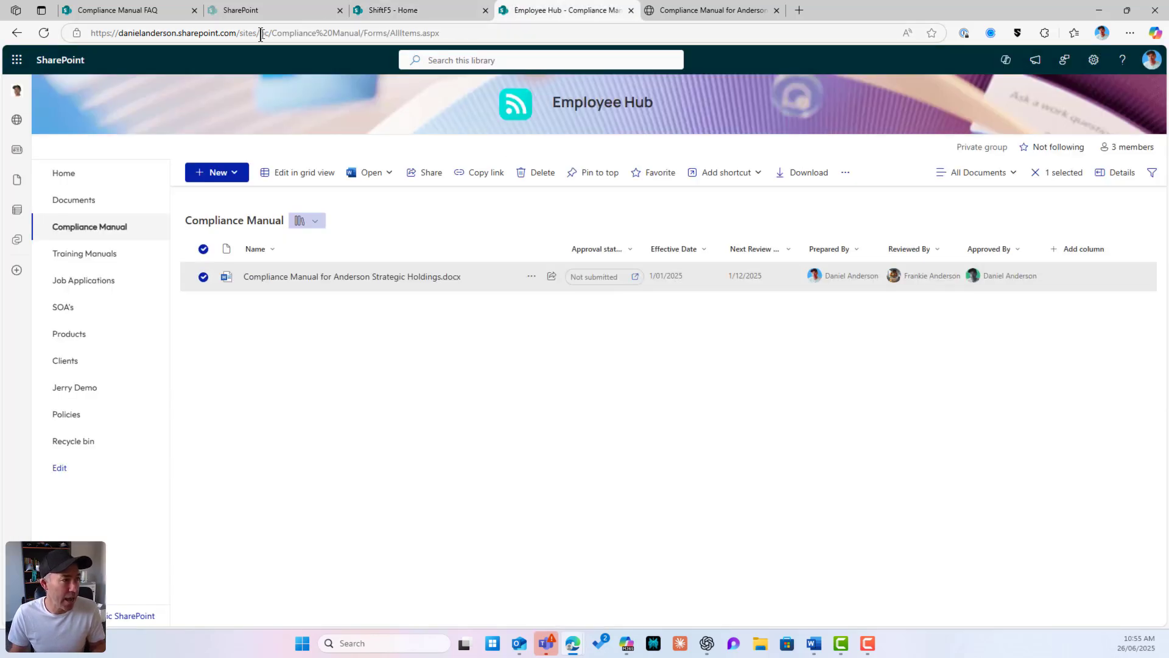
{"action": "left_click_drag", "start_coordinate": [268, 33], "coordinate": [91, 34]}
{"action": "key", "text": "ctrl+c"}
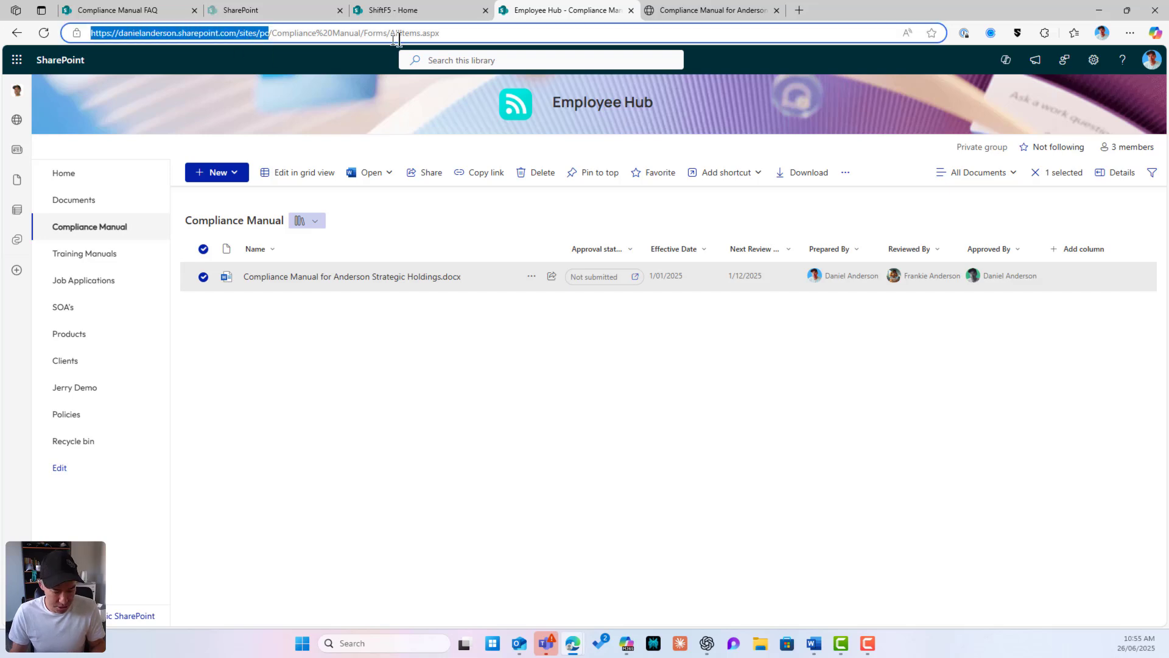
{"action": "left_click", "coordinate": [466, 12]}
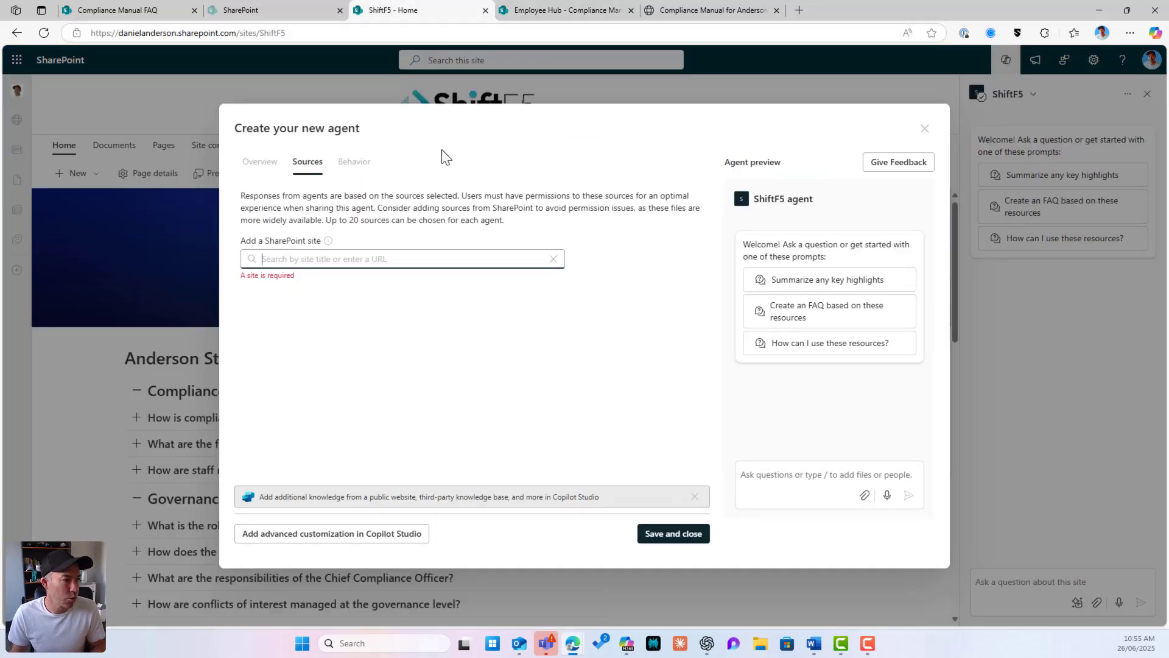
{"action": "left_click", "coordinate": [388, 263]}
{"action": "key", "text": "ctrl+v"}
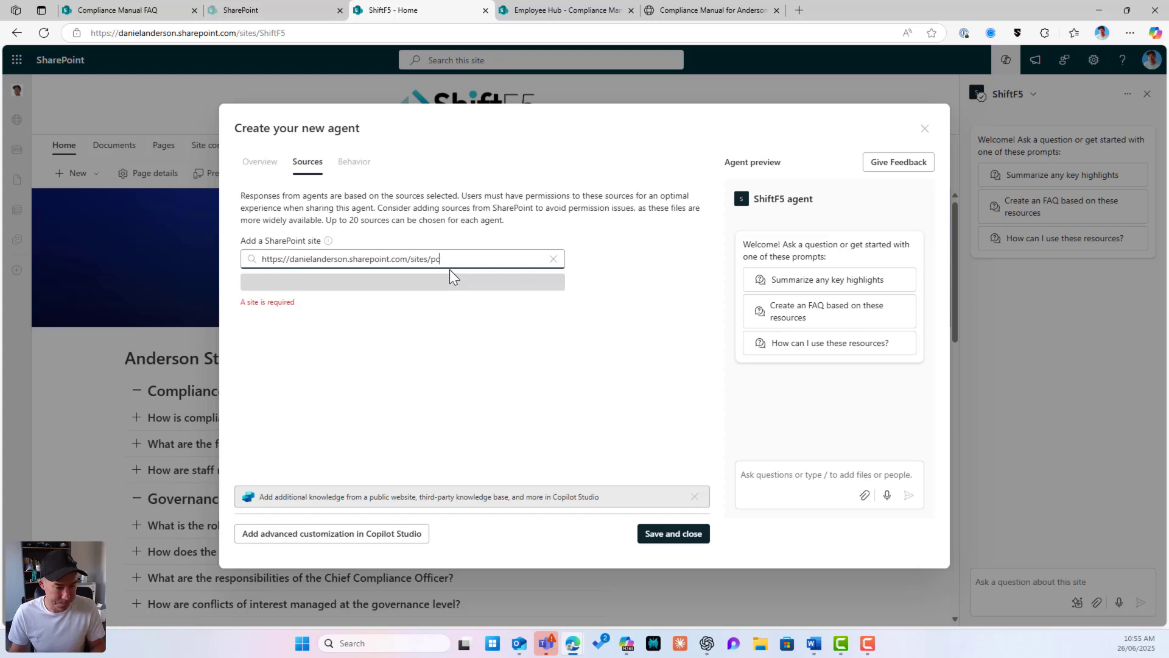
{"action": "left_click", "coordinate": [339, 287]}
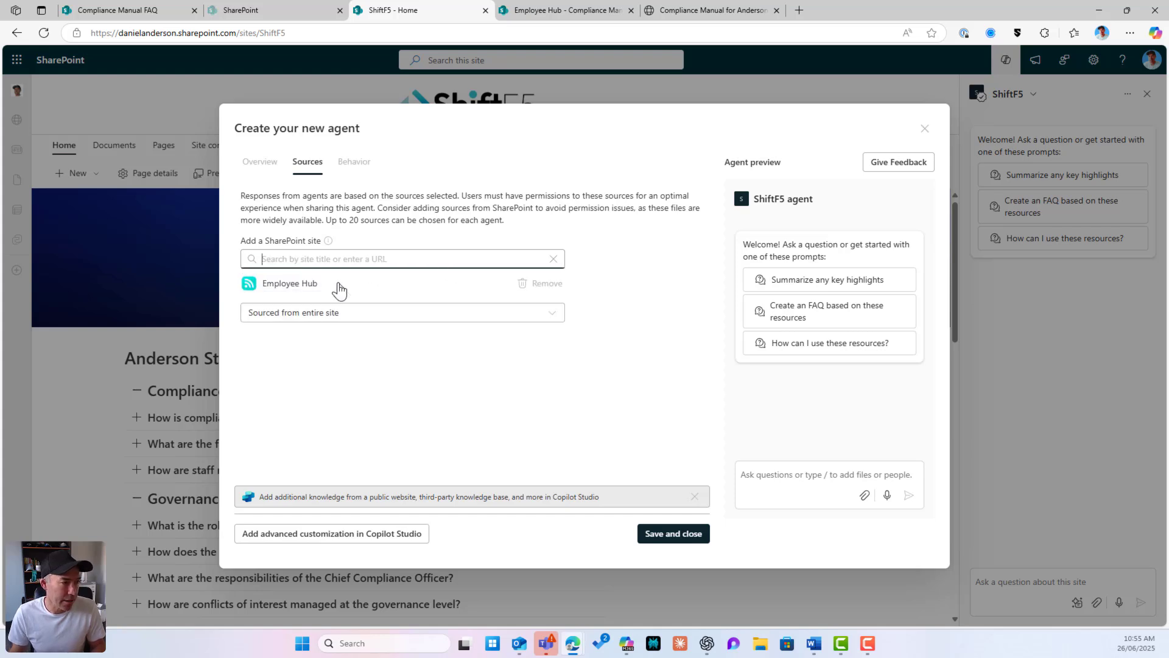
Restrict the Employee Hub source to the file Compliance Manual for Anderson Strategic Holdings.docx in the Compliance Manual library
{"action": "left_click", "coordinate": [341, 317]}
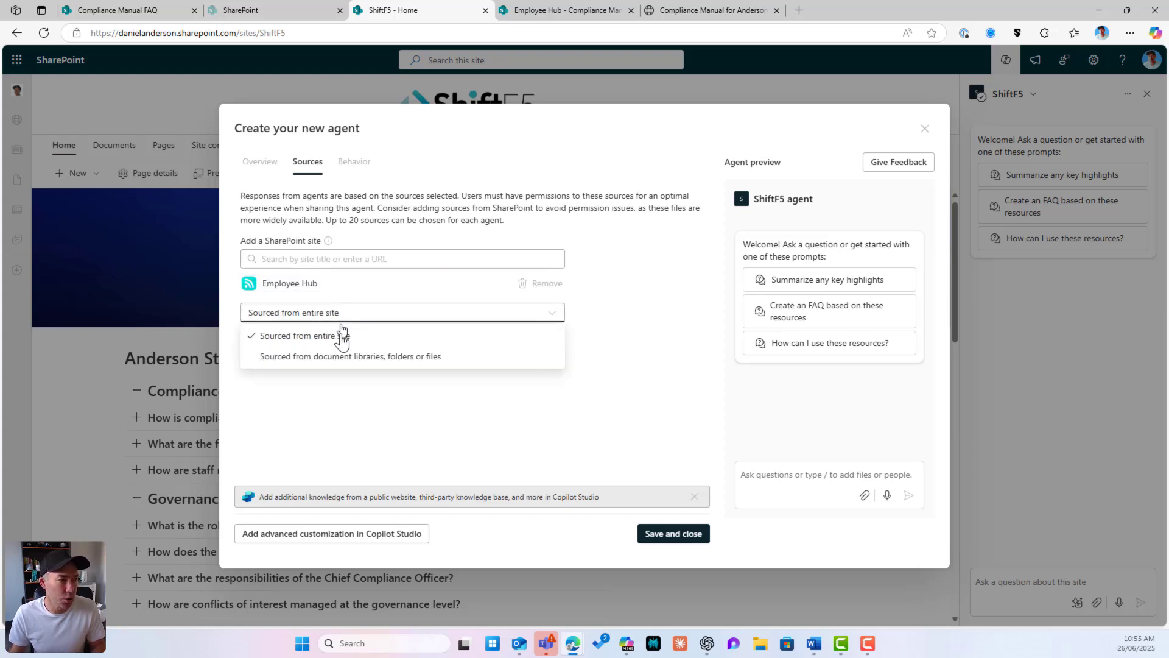
{"action": "left_click", "coordinate": [346, 359]}
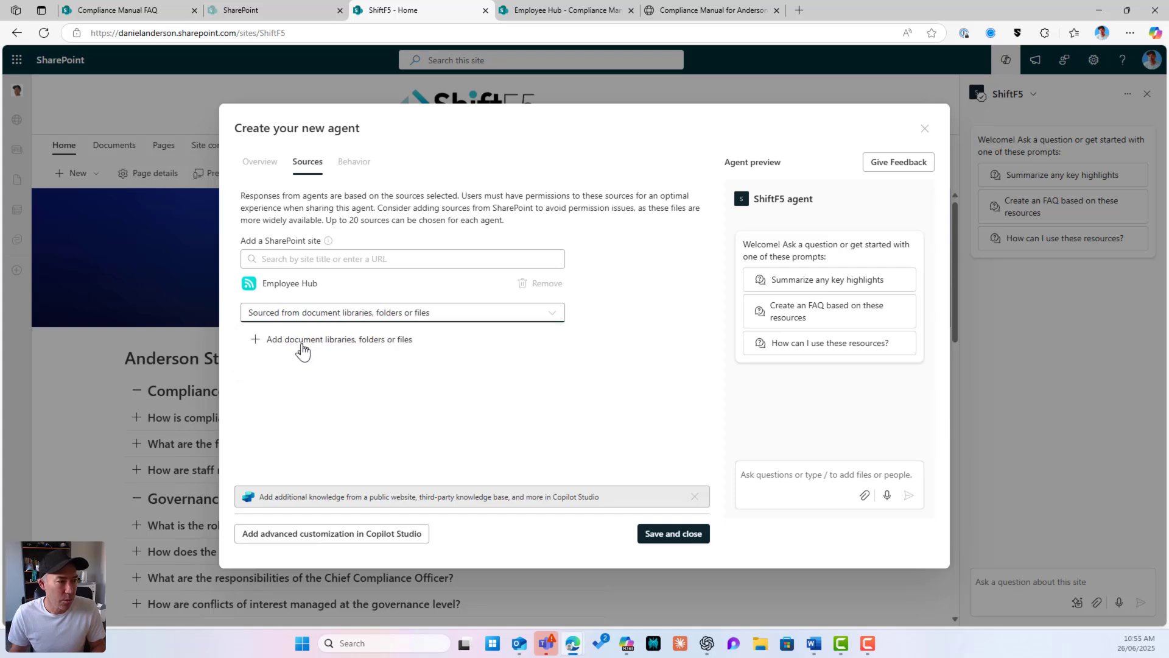
{"action": "left_click", "coordinate": [303, 341]}
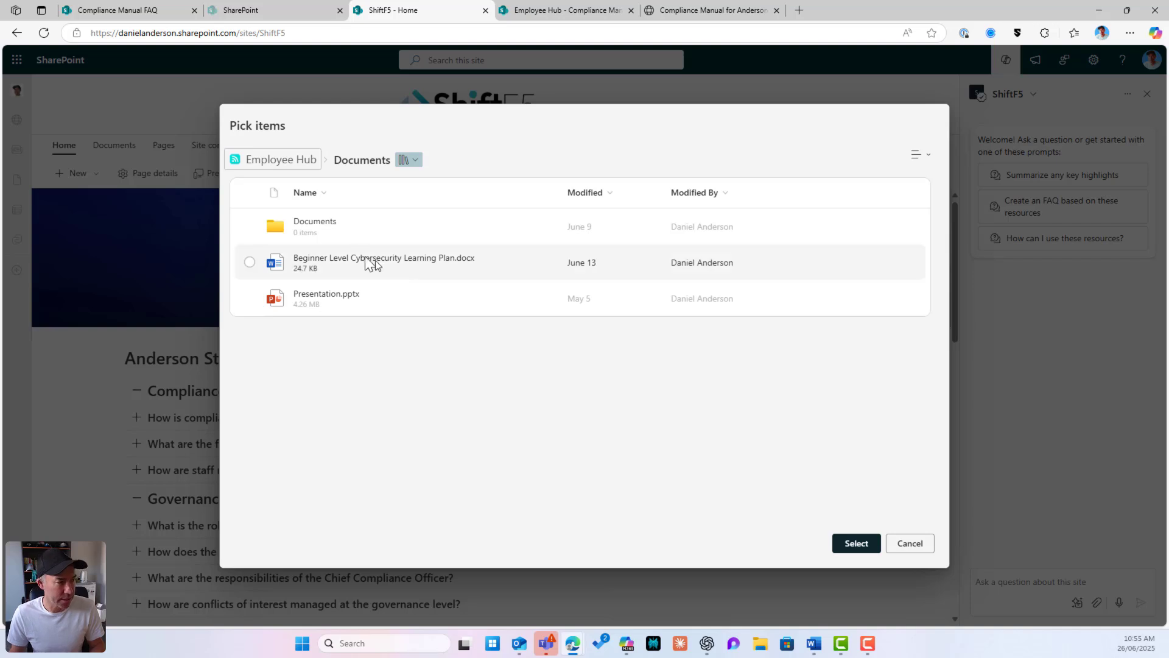
{"action": "left_click", "coordinate": [411, 159]}
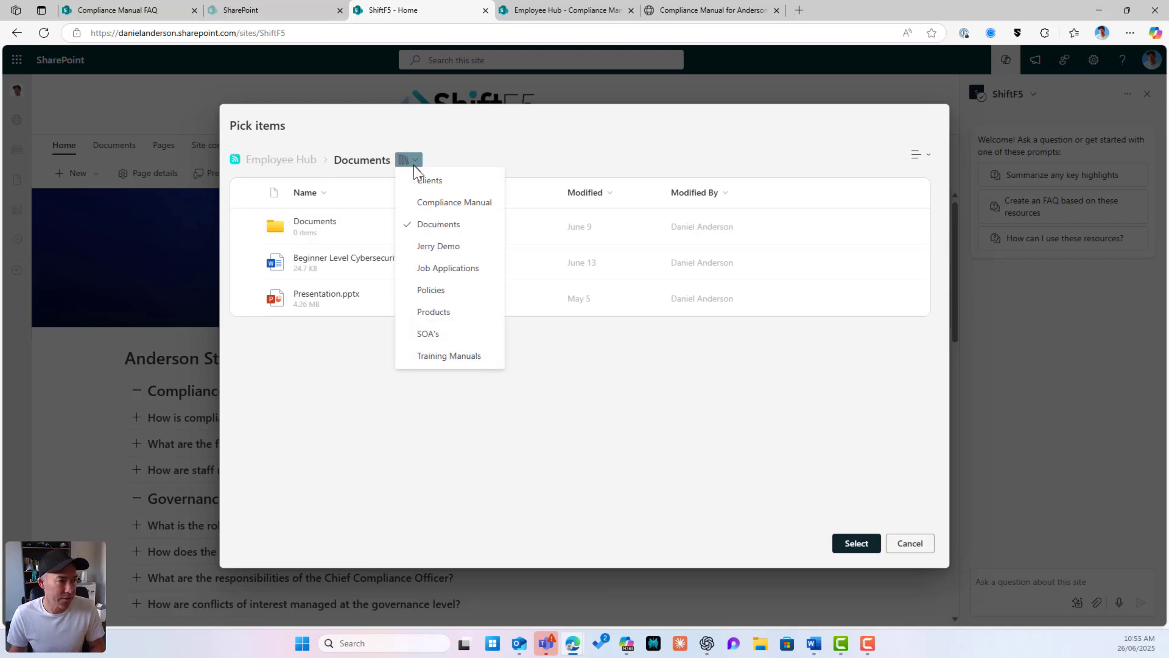
{"action": "left_click", "coordinate": [433, 201]}
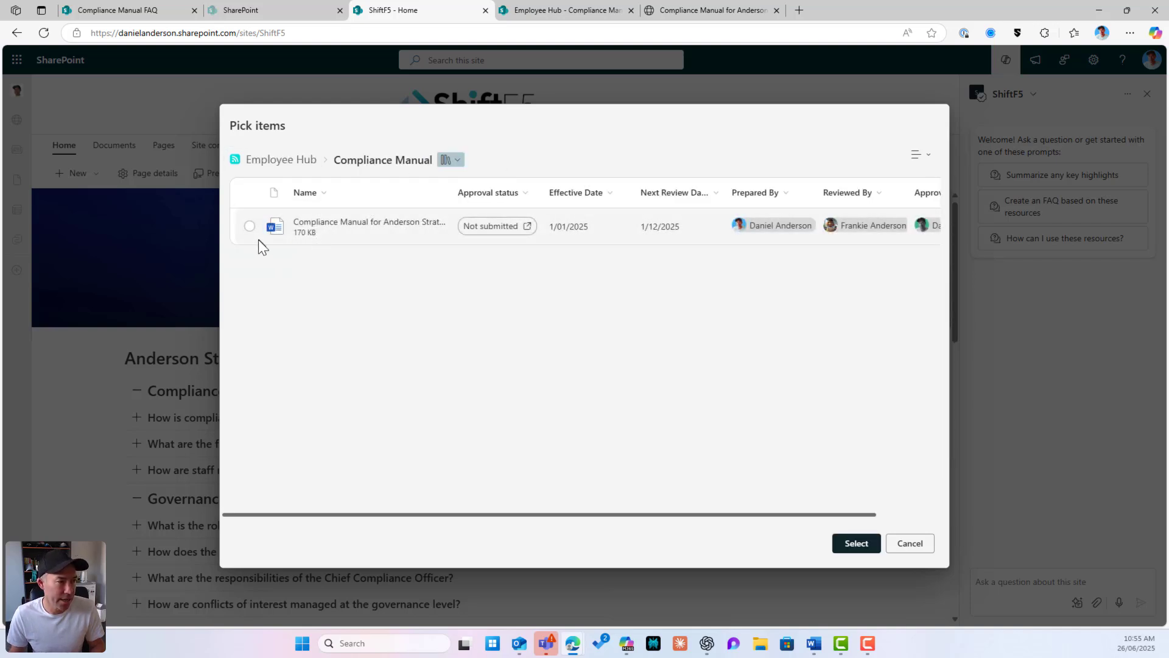
{"action": "left_click", "coordinate": [250, 227]}
{"action": "left_click", "coordinate": [853, 548]}
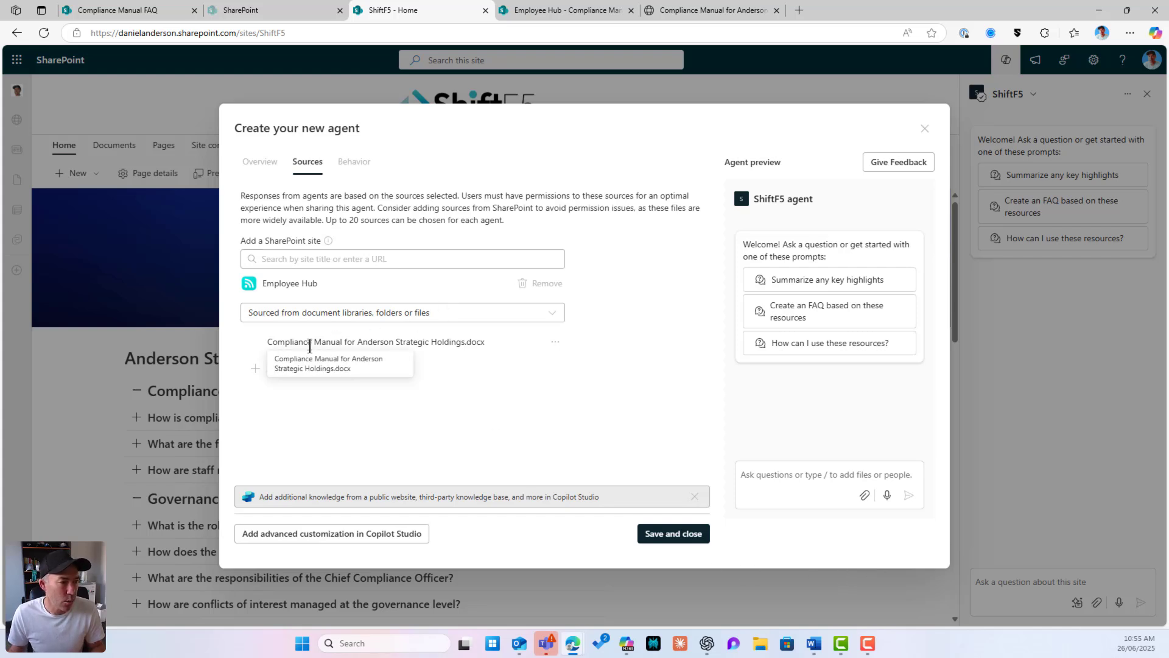
Rename the agent as "Compliance Manual Agent" in its overview settings
{"action": "left_click", "coordinate": [260, 162]}
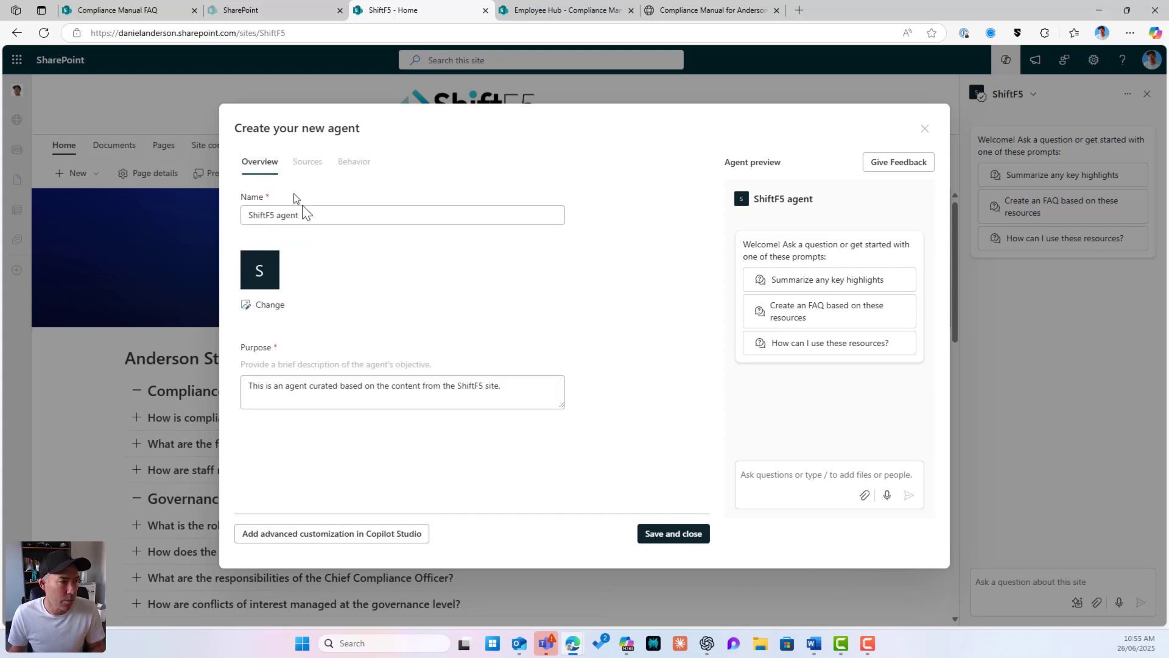
{"action": "left_click_drag", "start_coordinate": [325, 220], "coordinate": [227, 220]}
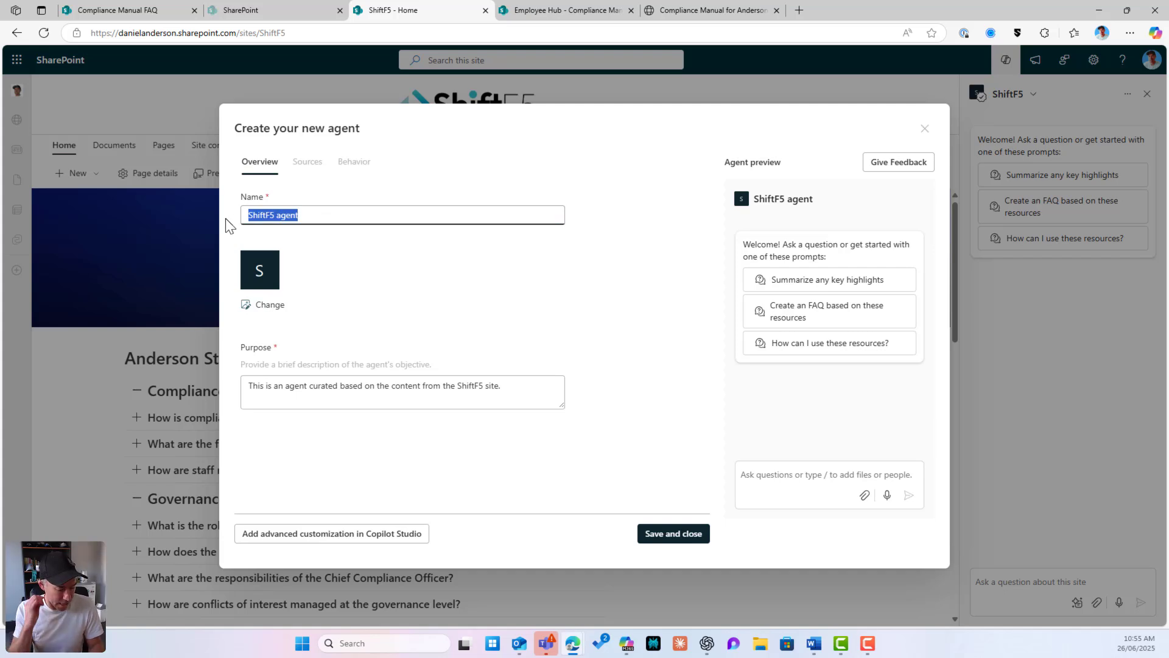
{"action": "type", "text": "Compli"}
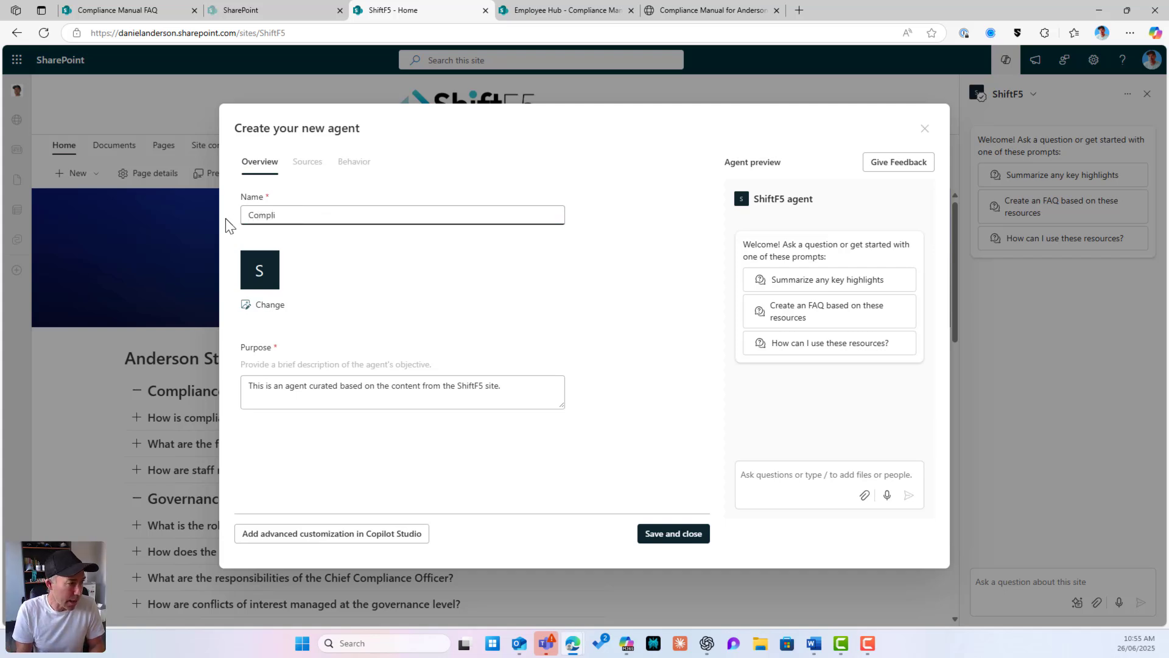
{"action": "type", "text": "ance Man"}
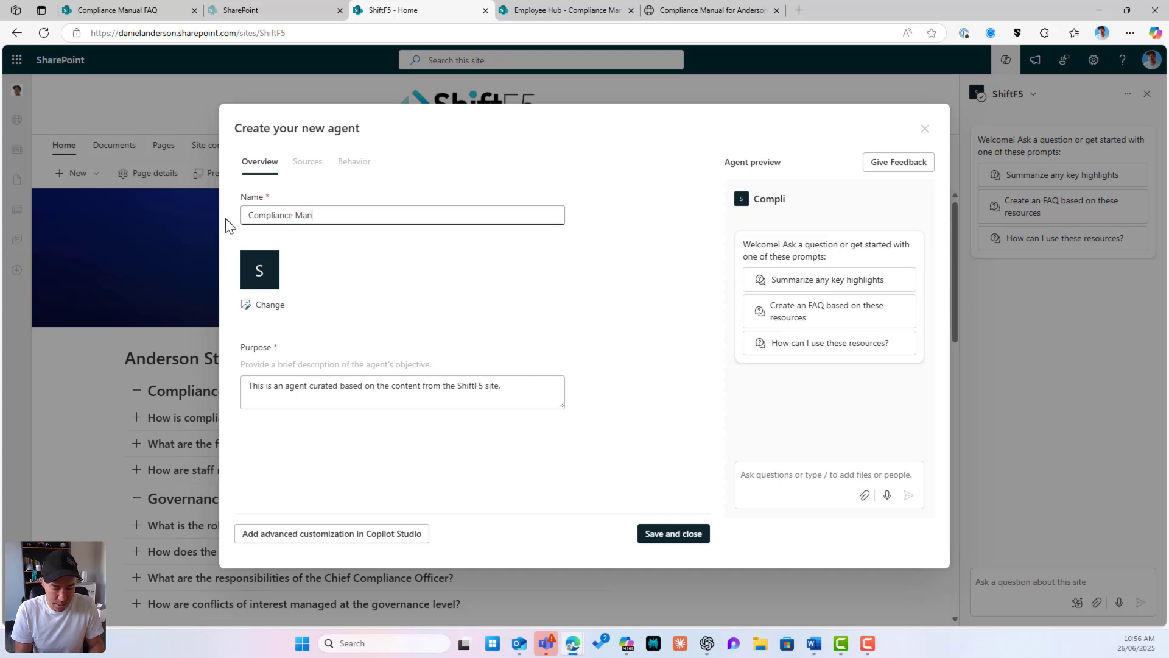
{"action": "type", "text": "ual Agent"}
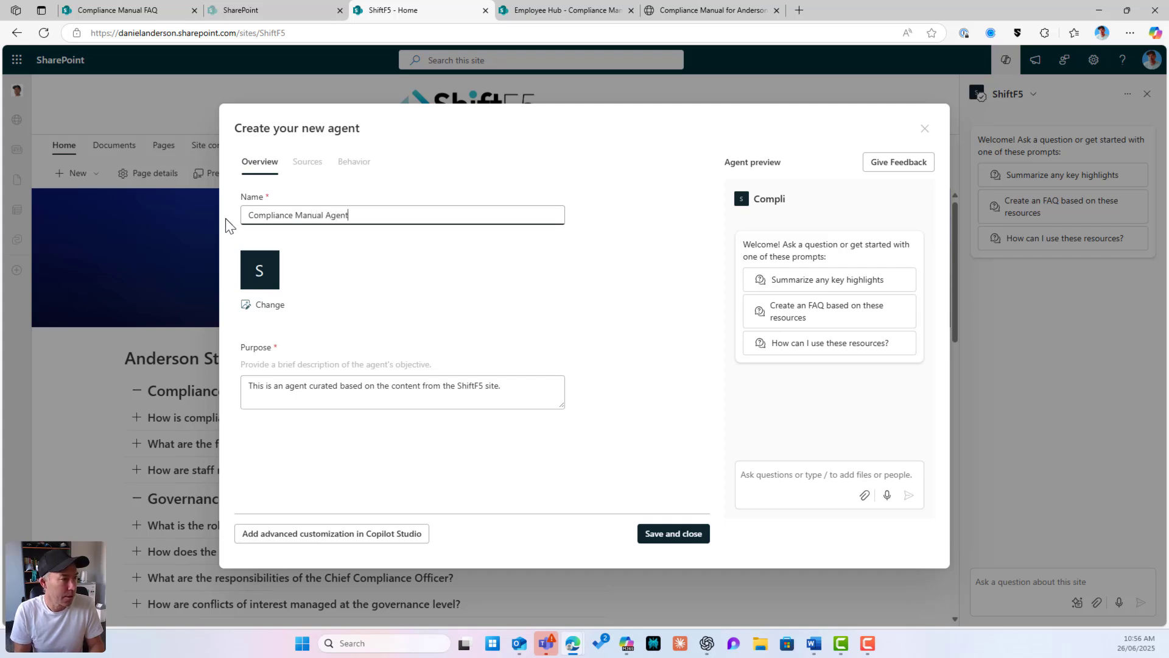
Replace the agent's icon with the purple sparkle image from the Downloads folder and save the agent
{"action": "left_click", "coordinate": [263, 305]}
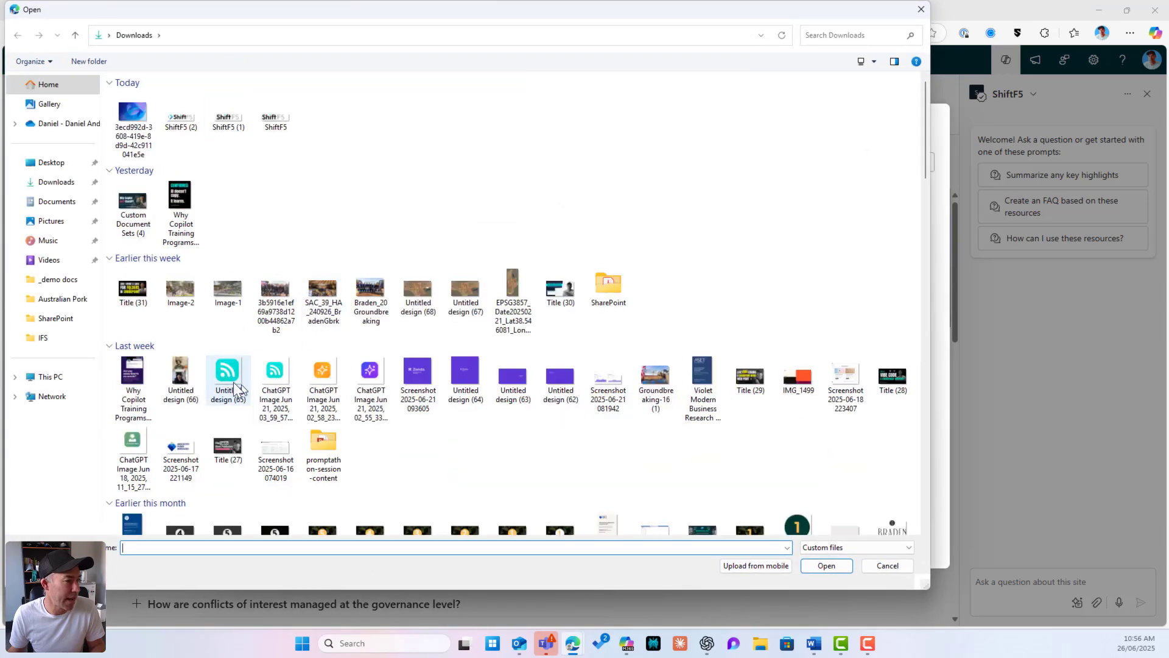
{"action": "double_click", "coordinate": [359, 374]}
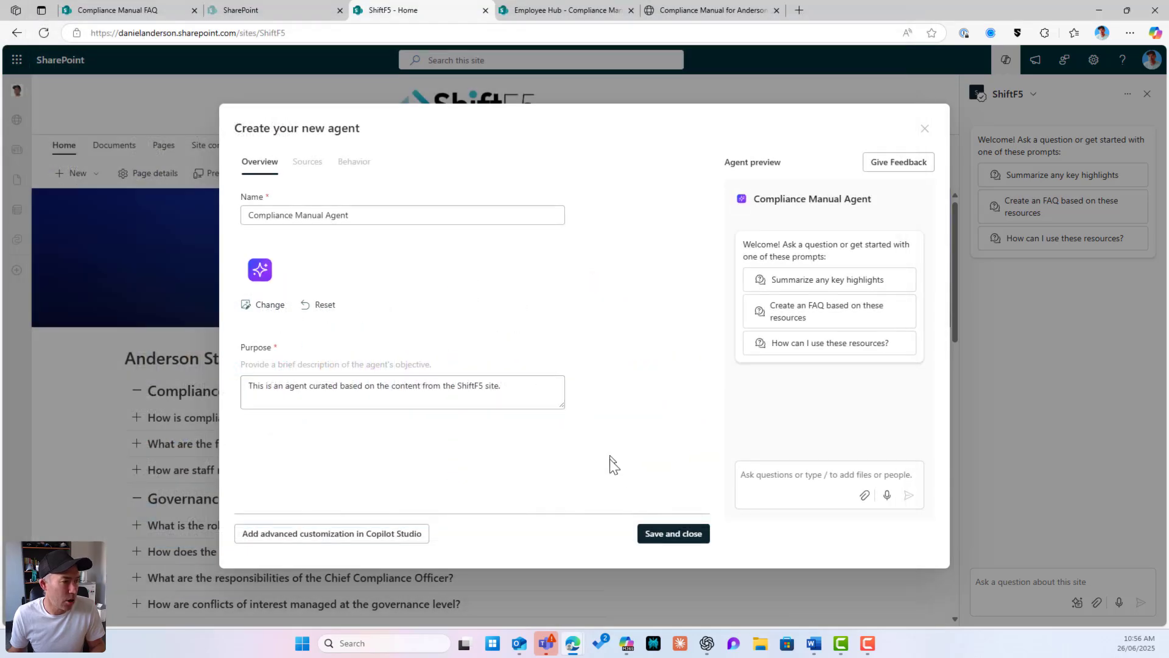
{"action": "left_click", "coordinate": [678, 534]}
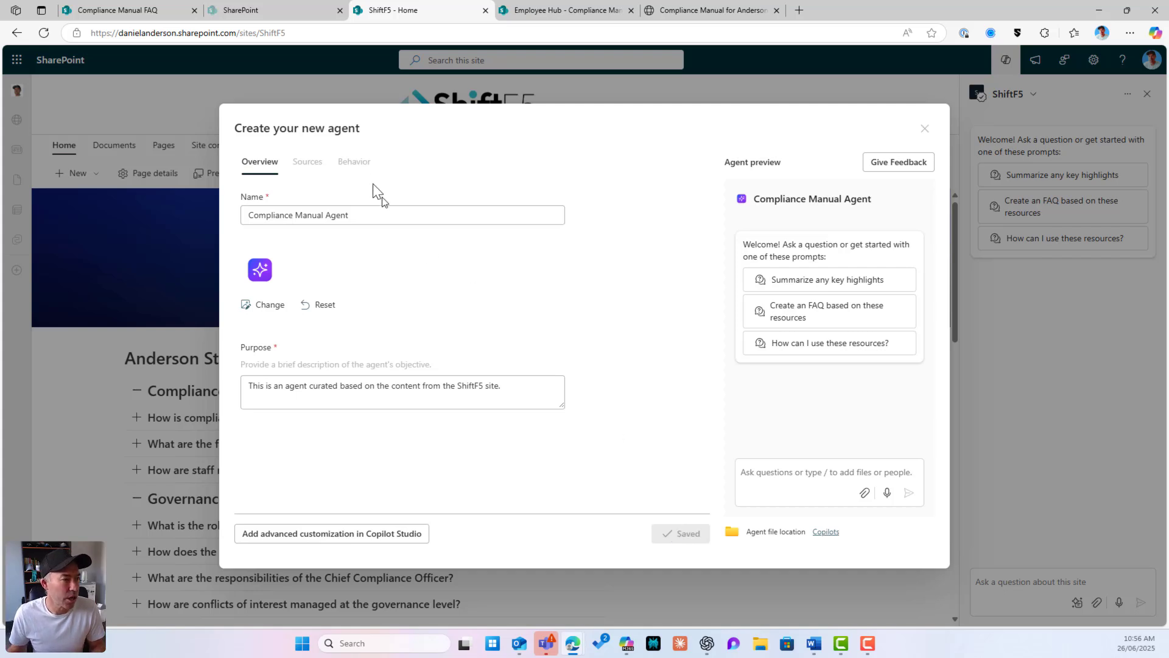
Review the agent's welcome message, starter prompts and instructions in its behavior settings, and return to its overview settings
{"action": "left_click", "coordinate": [356, 162]}
{"action": "left_click_drag", "start_coordinate": [255, 196], "coordinate": [331, 211]}
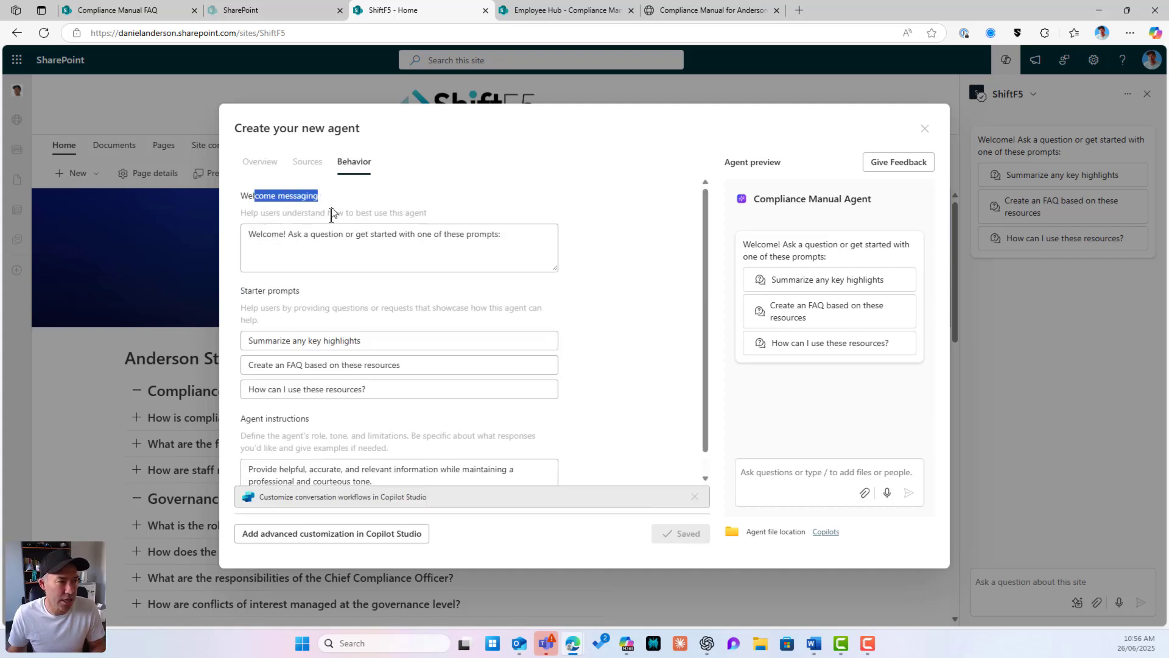
{"action": "scroll", "coordinate": [360, 248], "scroll_direction": "down", "scroll_amount": 1}
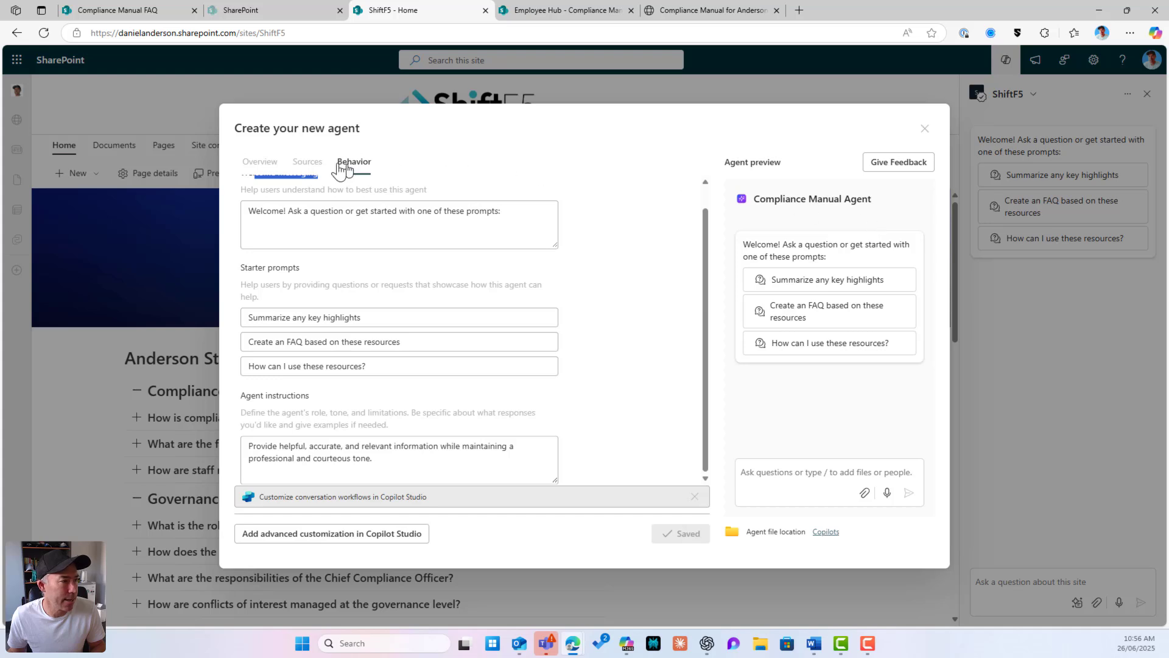
{"action": "left_click", "coordinate": [262, 164]}
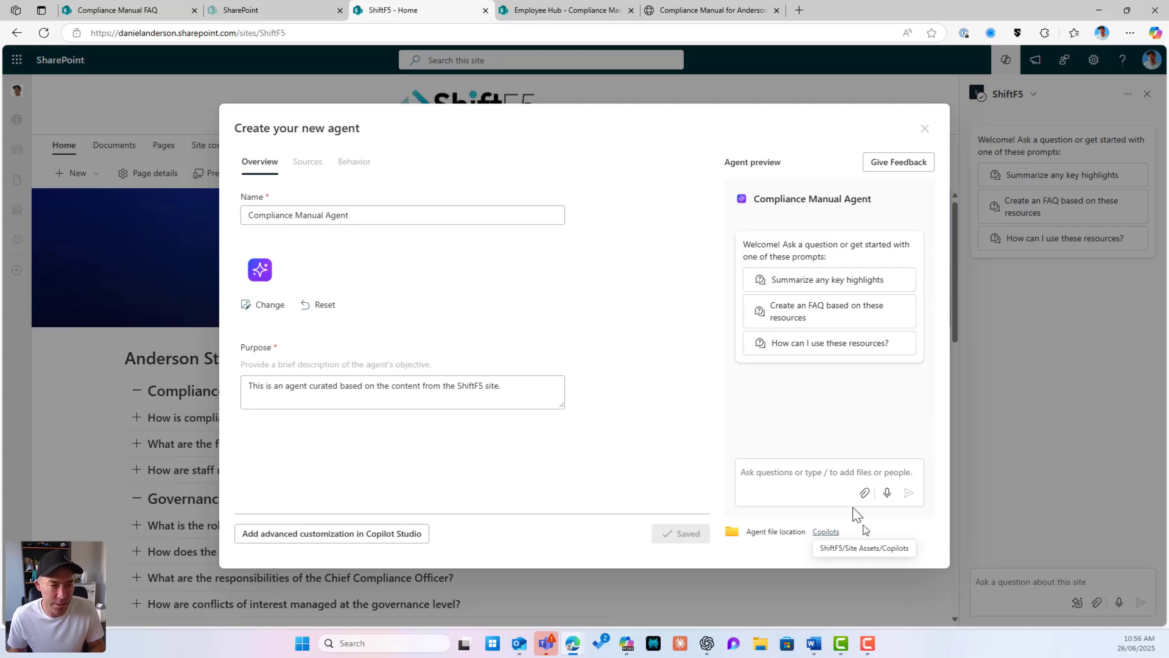
Close the agent editor and reload the ShiftF5 home page with the Compliance Manual Agent alongside it
{"action": "left_click", "coordinate": [923, 129]}
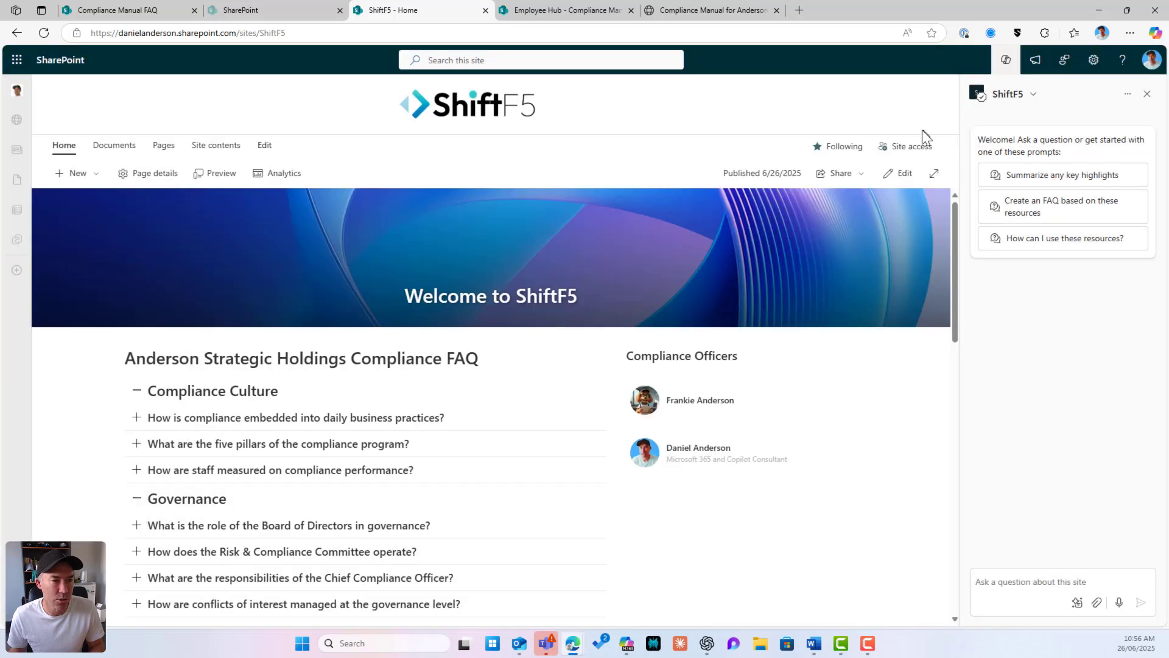
{"action": "left_click", "coordinate": [44, 35]}
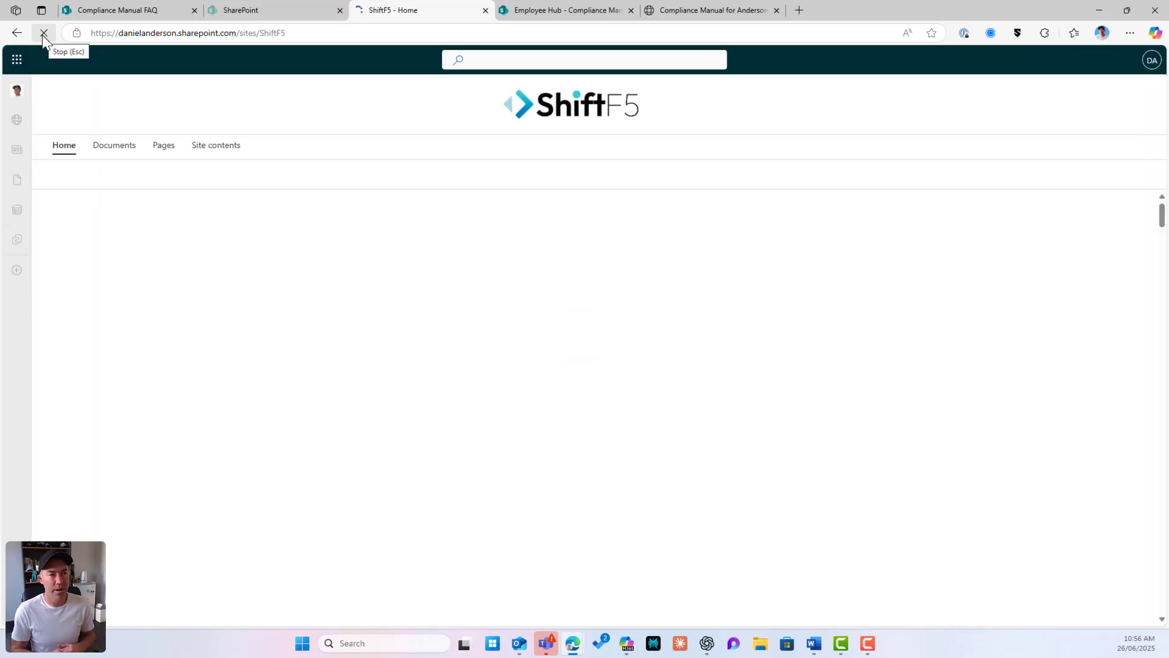
{"action": "scroll", "coordinate": [534, 417], "scroll_direction": "down", "scroll_amount": 5}
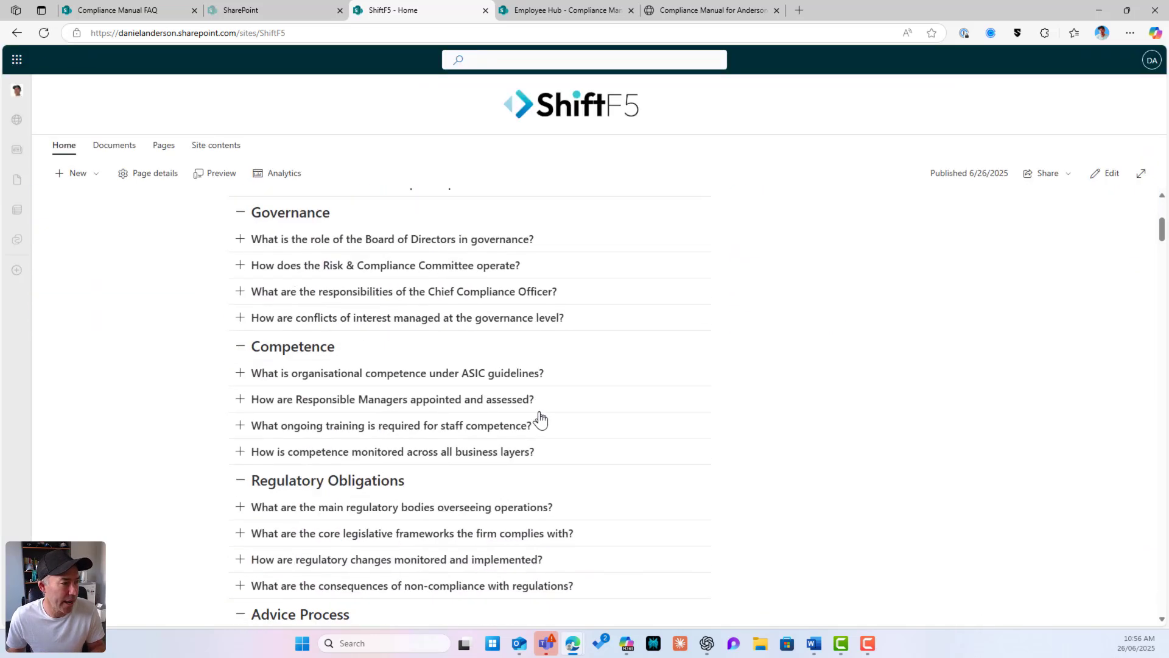
{"action": "scroll", "coordinate": [538, 417], "scroll_direction": "up", "scroll_amount": 5}
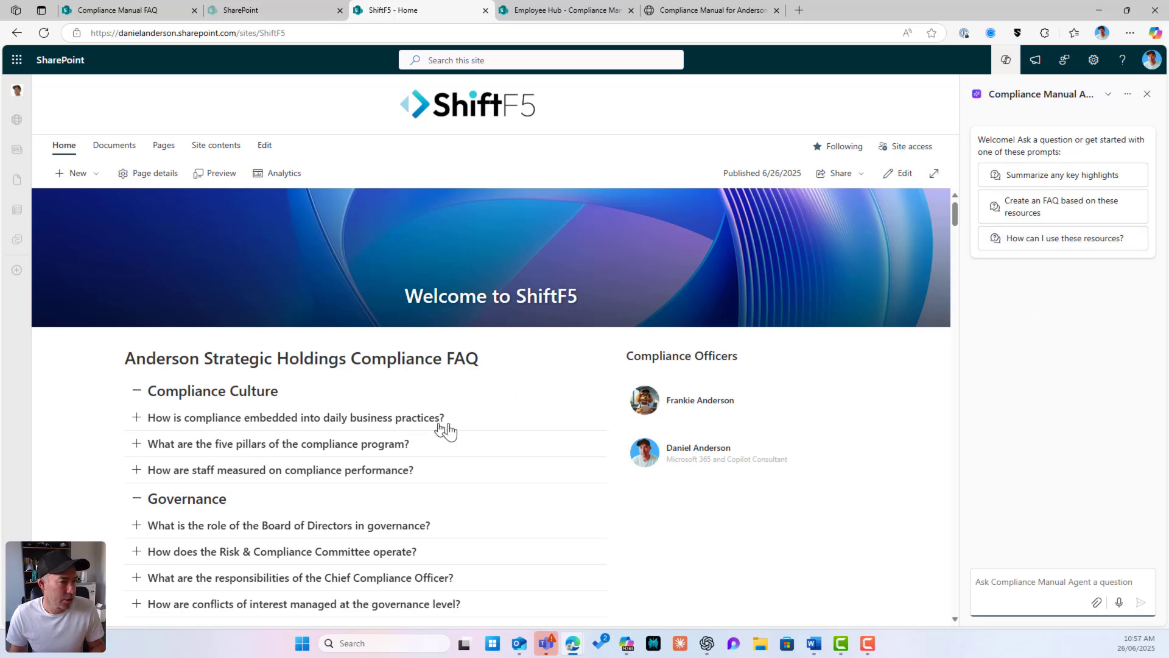
Expand the FAQ answers on how compliance is embedded into daily business practices and how staff are measured on compliance performance
{"action": "left_click", "coordinate": [282, 419]}
{"action": "left_click", "coordinate": [282, 420]}
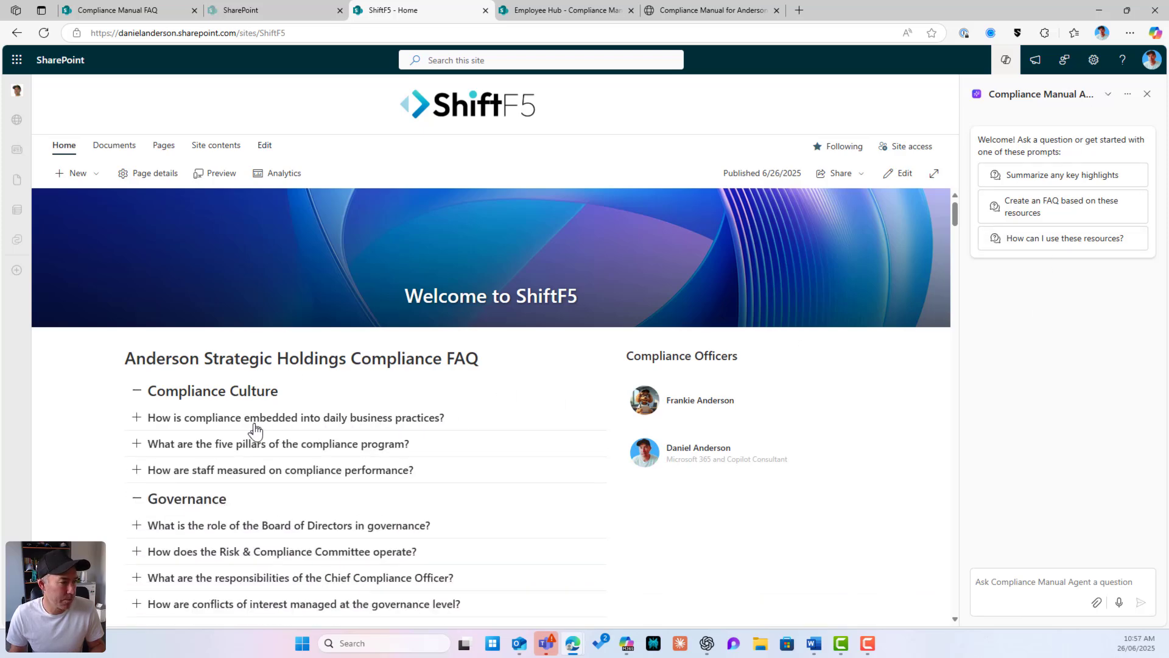
{"action": "left_click", "coordinate": [256, 427]}
{"action": "scroll", "coordinate": [463, 420], "scroll_direction": "down", "scroll_amount": 4}
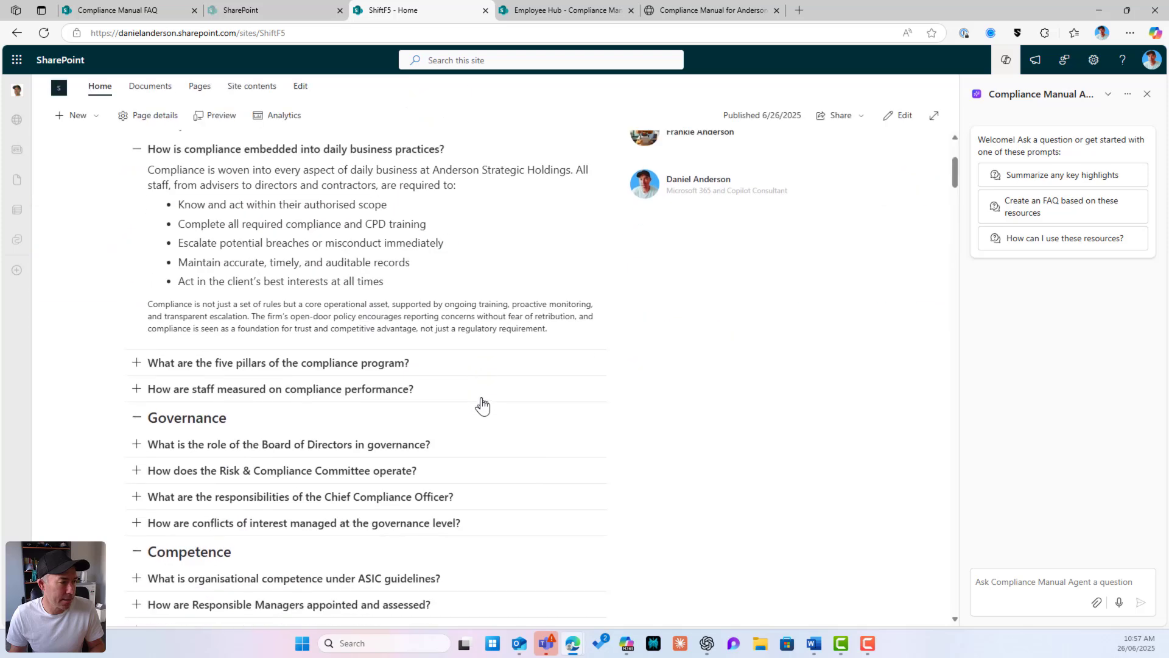
{"action": "left_click", "coordinate": [251, 392]}
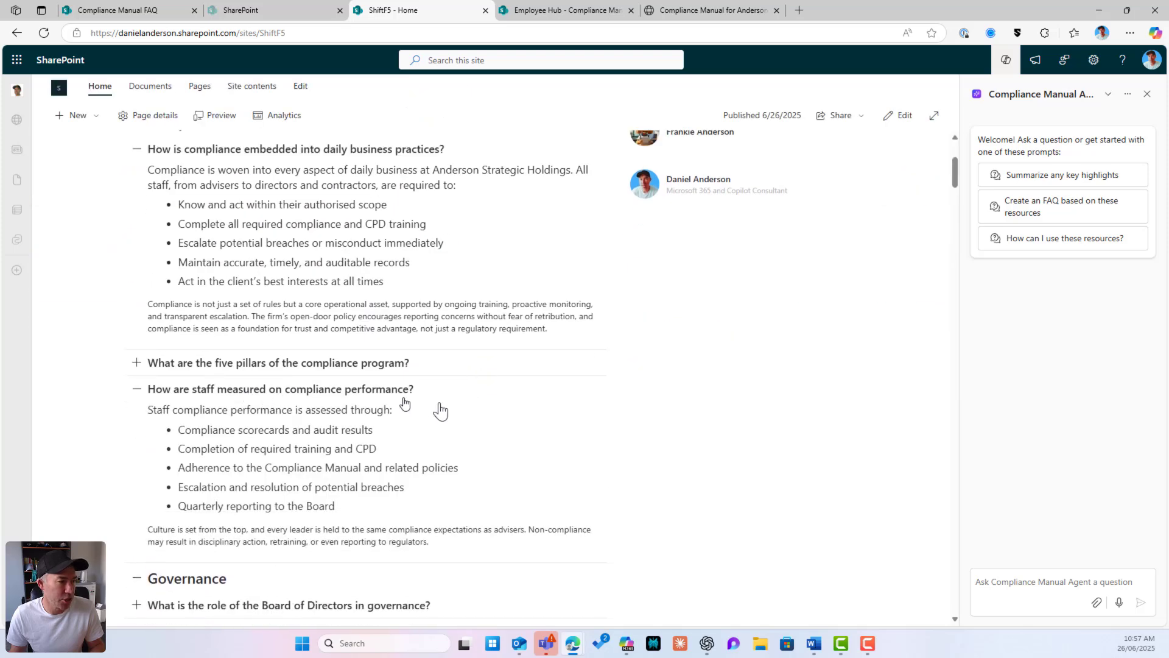
Ask the Compliance Manual Agent "How are staff measured on compliance performance"
{"action": "left_click", "coordinate": [996, 587]}
{"action": "type", "text": "How "}
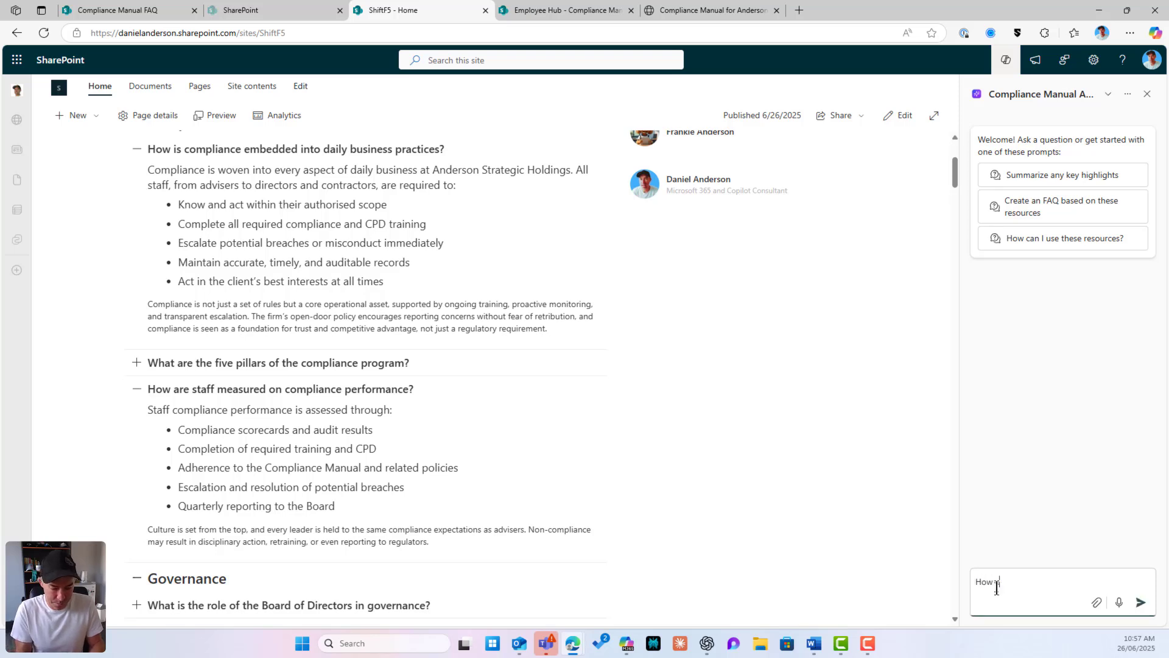
{"action": "type", "text": "are staff meas"}
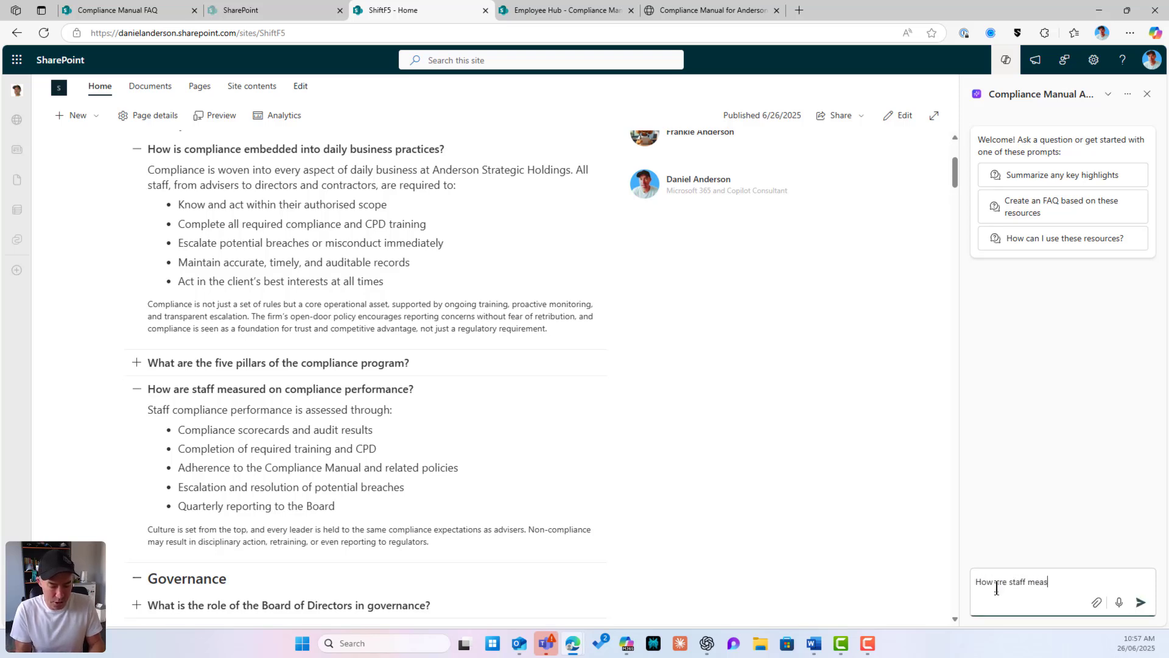
{"action": "type", "text": "ured on compli"}
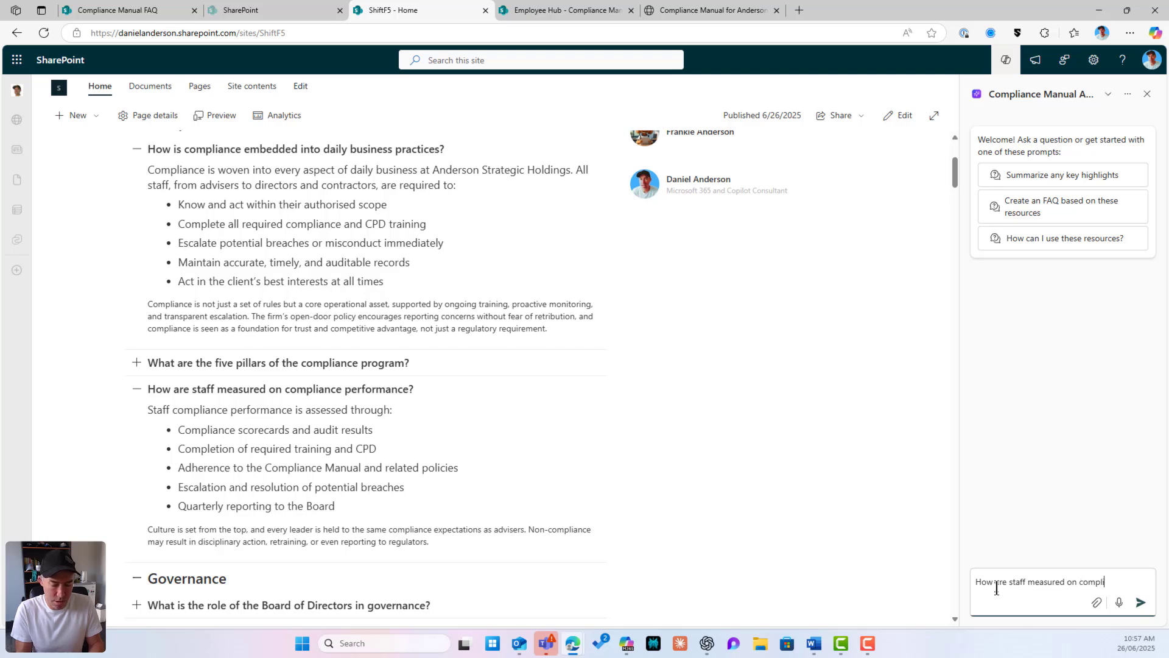
{"action": "type", "text": "ance performance"}
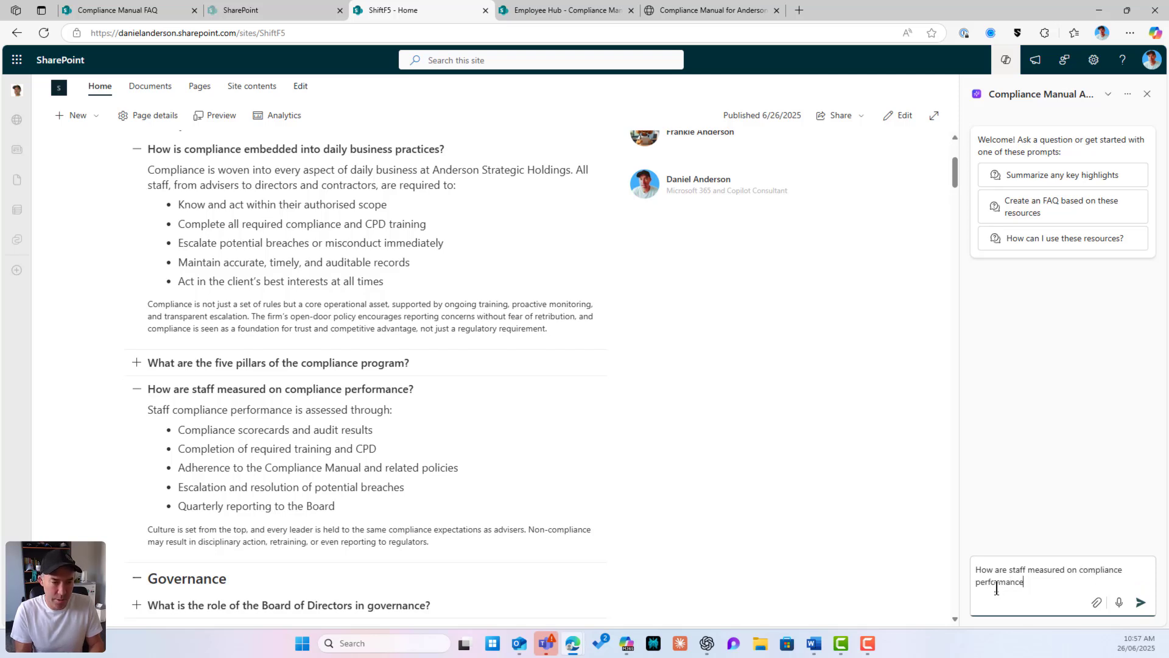
{"action": "key", "text": "Return"}
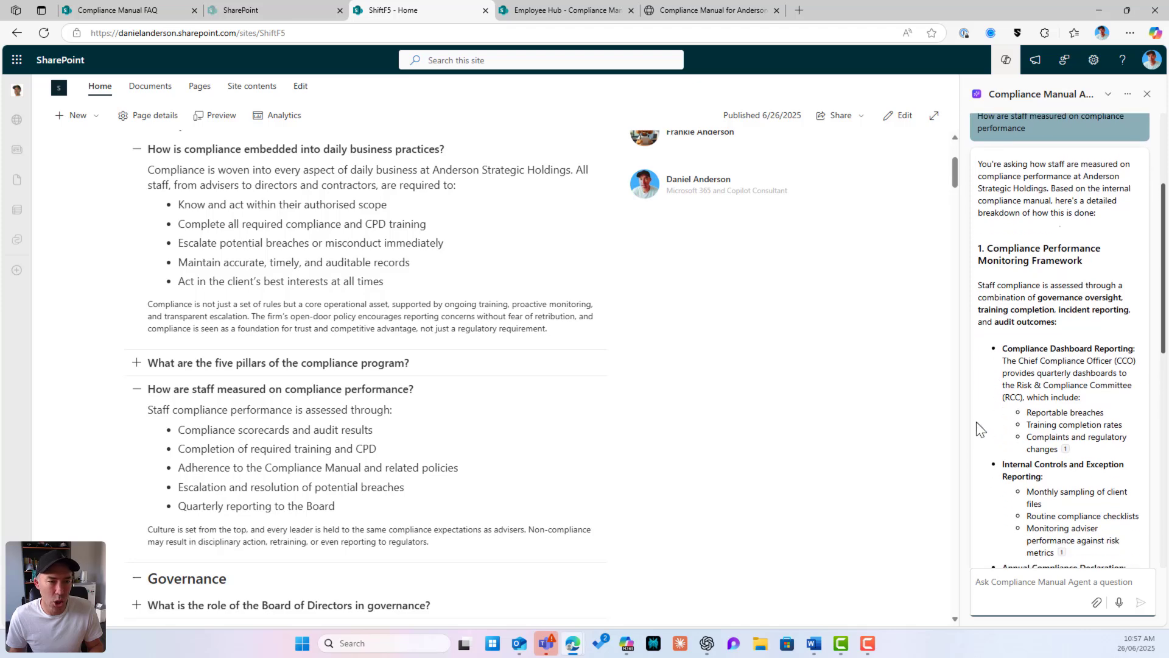
Read through the agent's full answer on staff compliance performance and compare it with the FAQ answer on the page
{"action": "scroll", "coordinate": [985, 385], "scroll_direction": "up", "scroll_amount": 3}
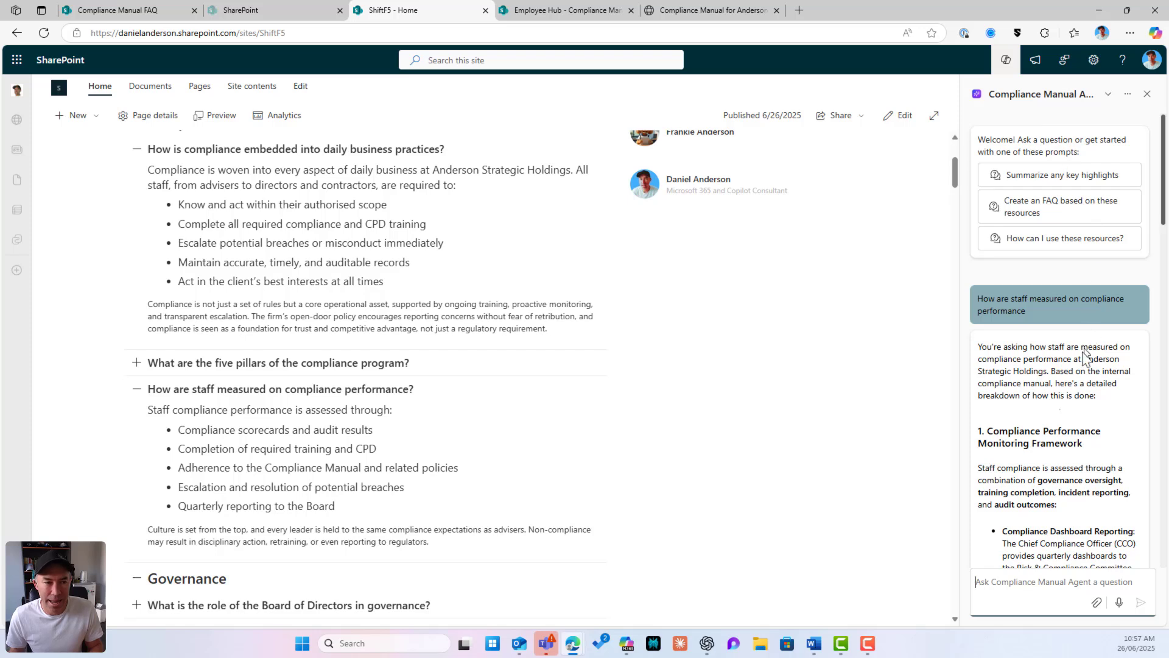
{"action": "scroll", "coordinate": [1079, 358], "scroll_direction": "down", "scroll_amount": 4}
{"action": "scroll", "coordinate": [1079, 358], "scroll_direction": "down", "scroll_amount": 8}
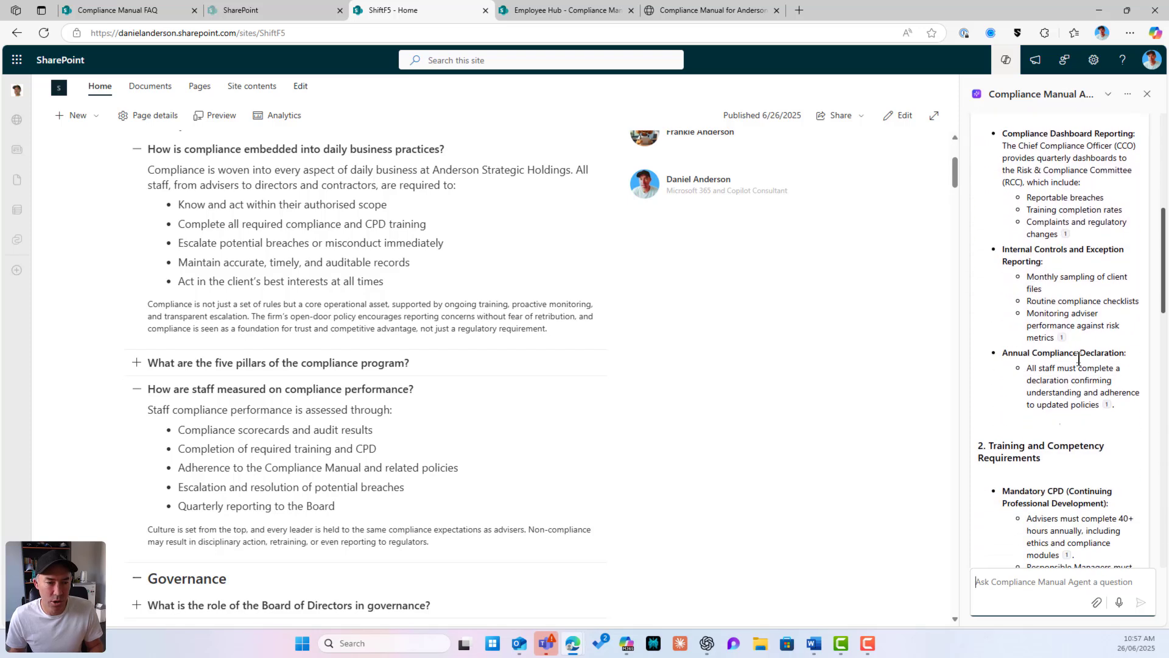
{"action": "scroll", "coordinate": [1079, 359], "scroll_direction": "down", "scroll_amount": 7}
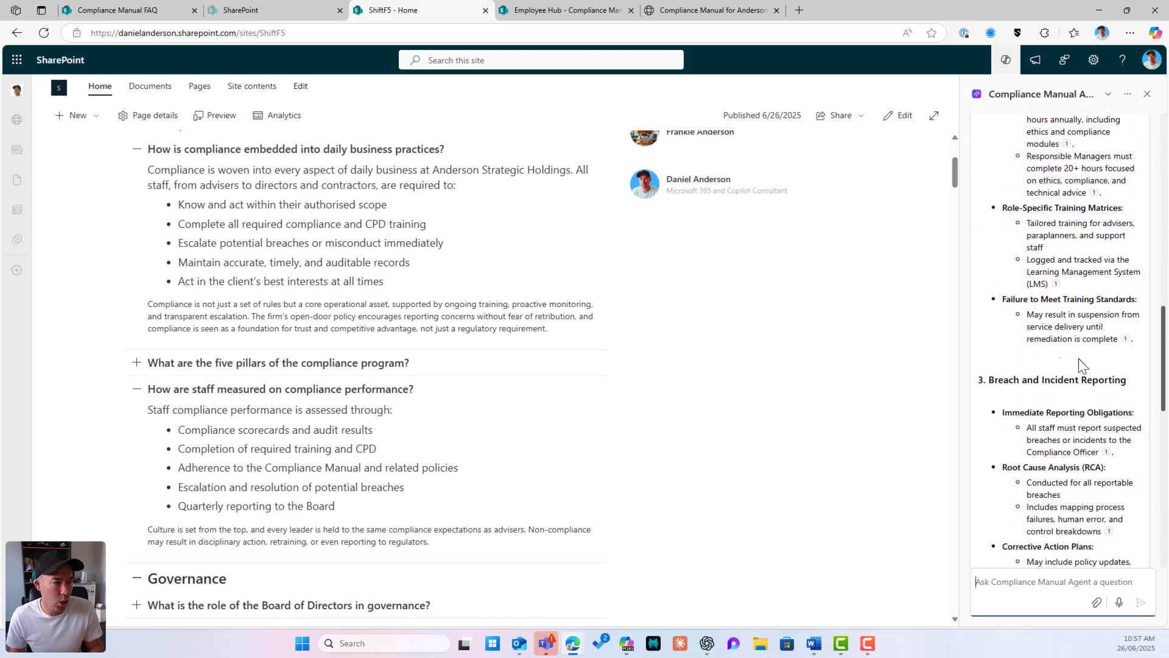
{"action": "scroll", "coordinate": [1080, 365], "scroll_direction": "down", "scroll_amount": 4}
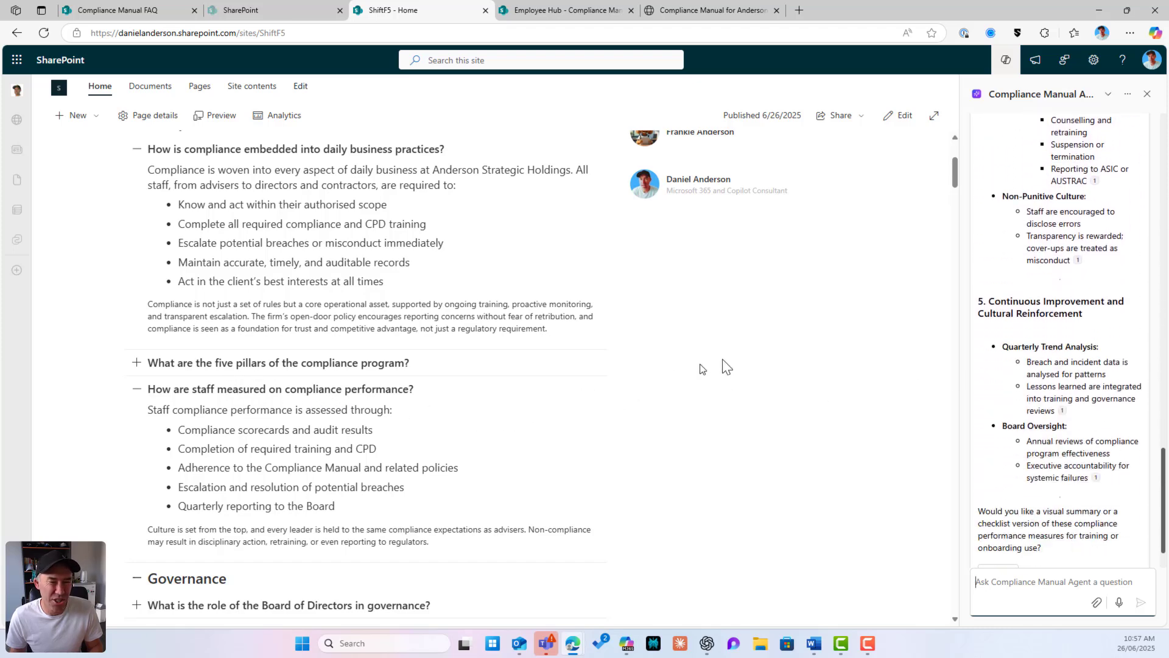
{"action": "scroll", "coordinate": [725, 366], "scroll_direction": "up", "scroll_amount": 5}
{"action": "scroll", "coordinate": [515, 451], "scroll_direction": "down", "scroll_amount": 6}
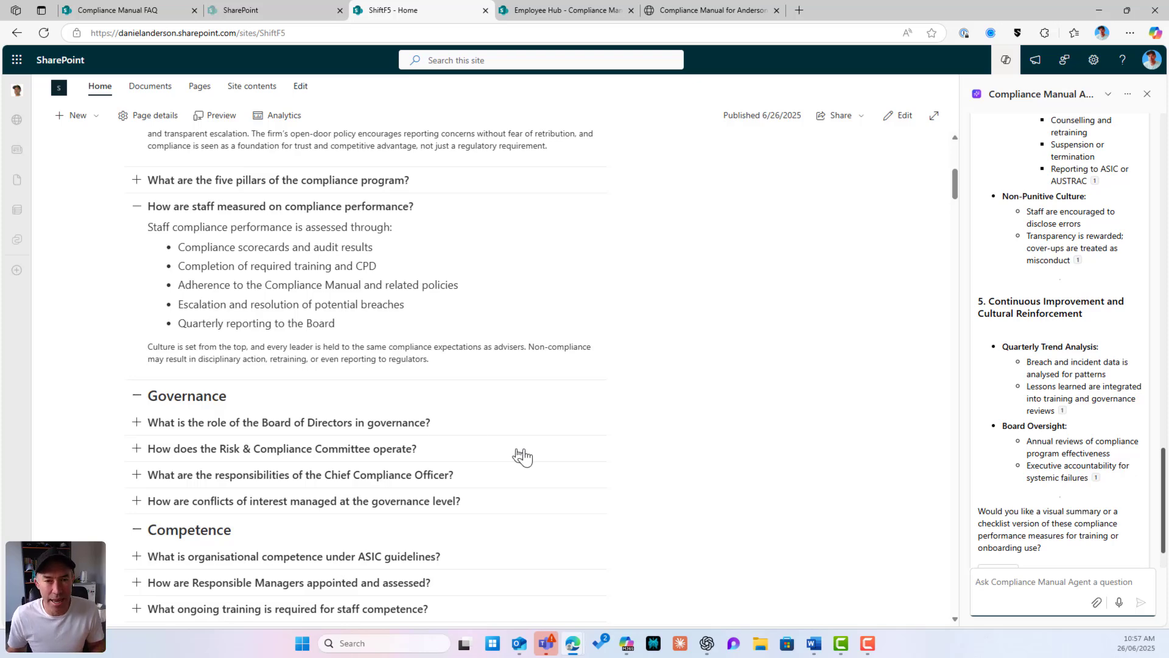
{"action": "scroll", "coordinate": [1096, 481], "scroll_direction": "up", "scroll_amount": 15}
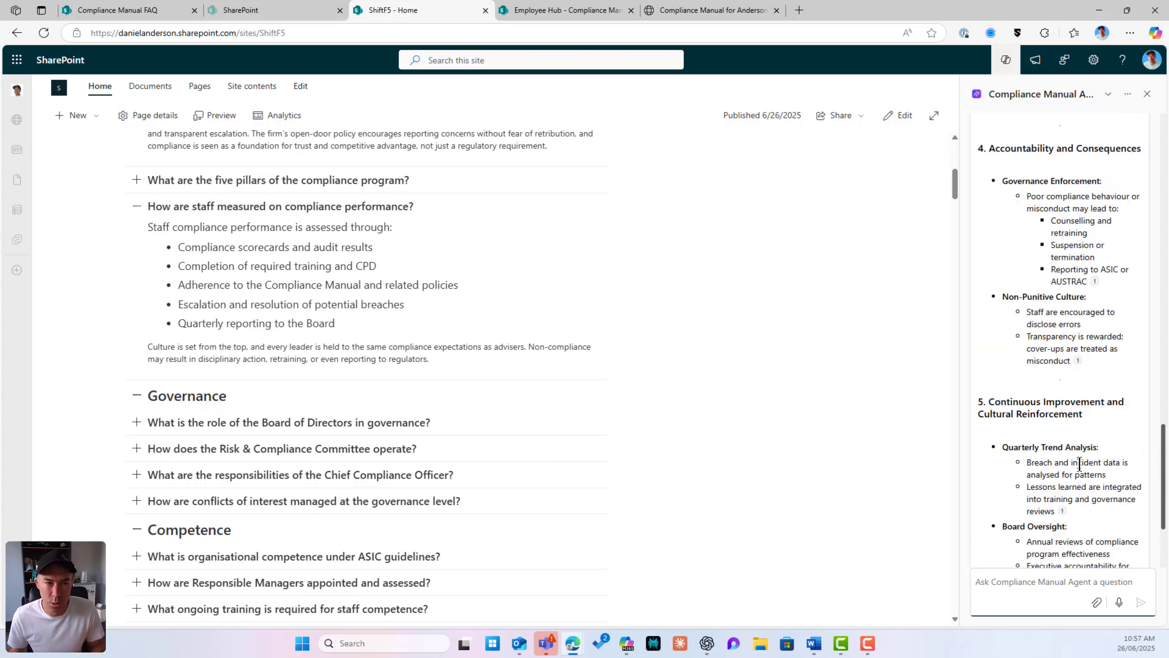
{"action": "scroll", "coordinate": [1082, 458], "scroll_direction": "up", "scroll_amount": 4}
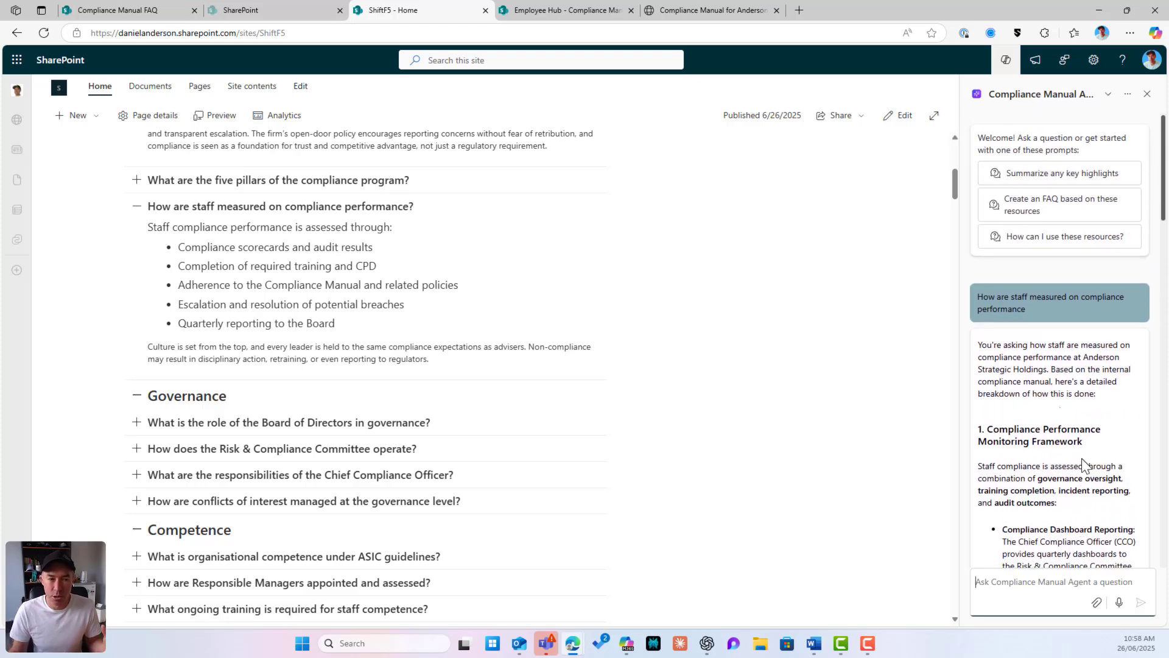
{"action": "scroll", "coordinate": [1081, 457], "scroll_direction": "down", "scroll_amount": 5}
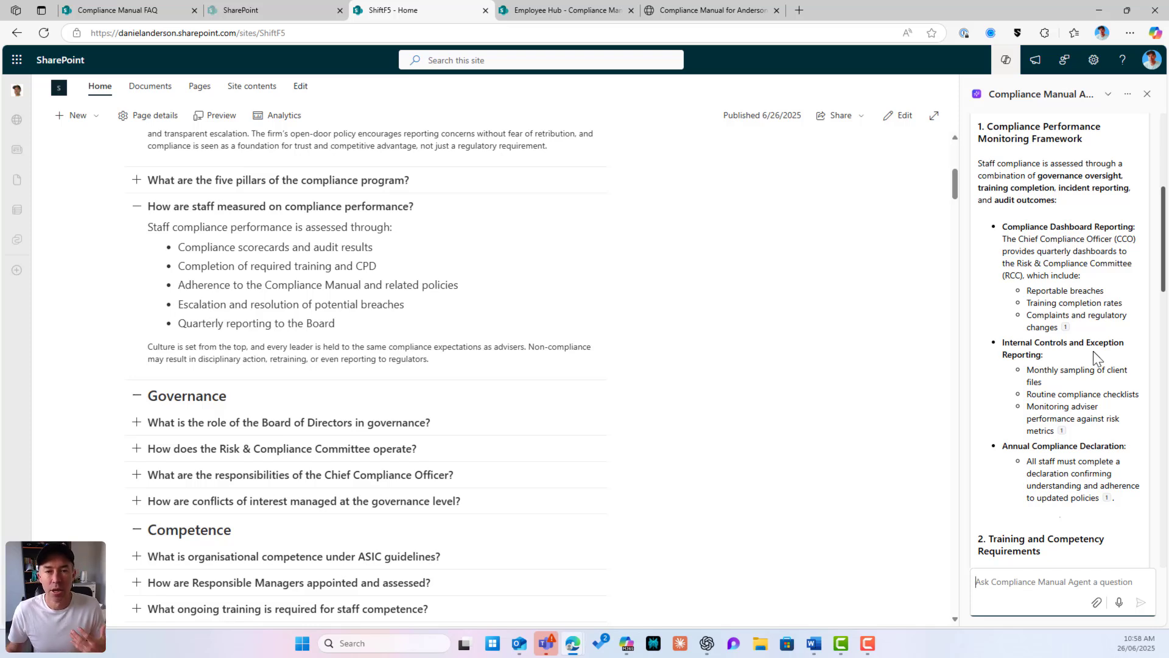
Check the list of available agents, close the agent chat and put the ShiftF5 home page into edit mode
{"action": "left_click", "coordinate": [1109, 96]}
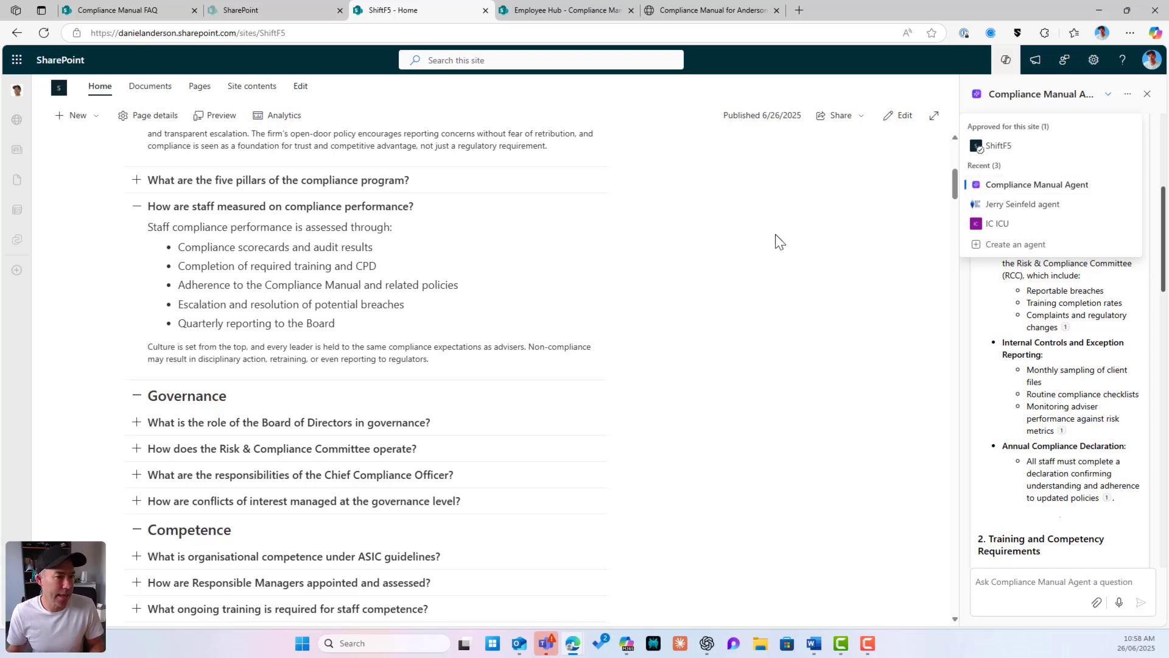
{"action": "left_click", "coordinate": [1147, 94]}
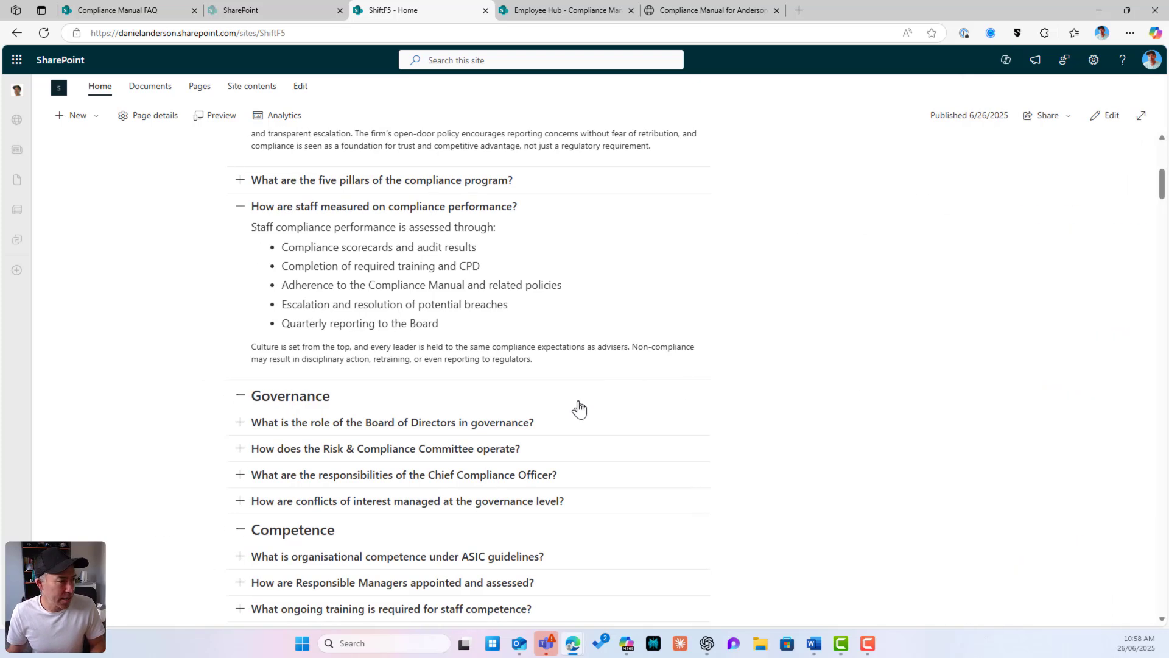
{"action": "scroll", "coordinate": [579, 407], "scroll_direction": "up", "scroll_amount": 15}
{"action": "left_click", "coordinate": [1112, 174]}
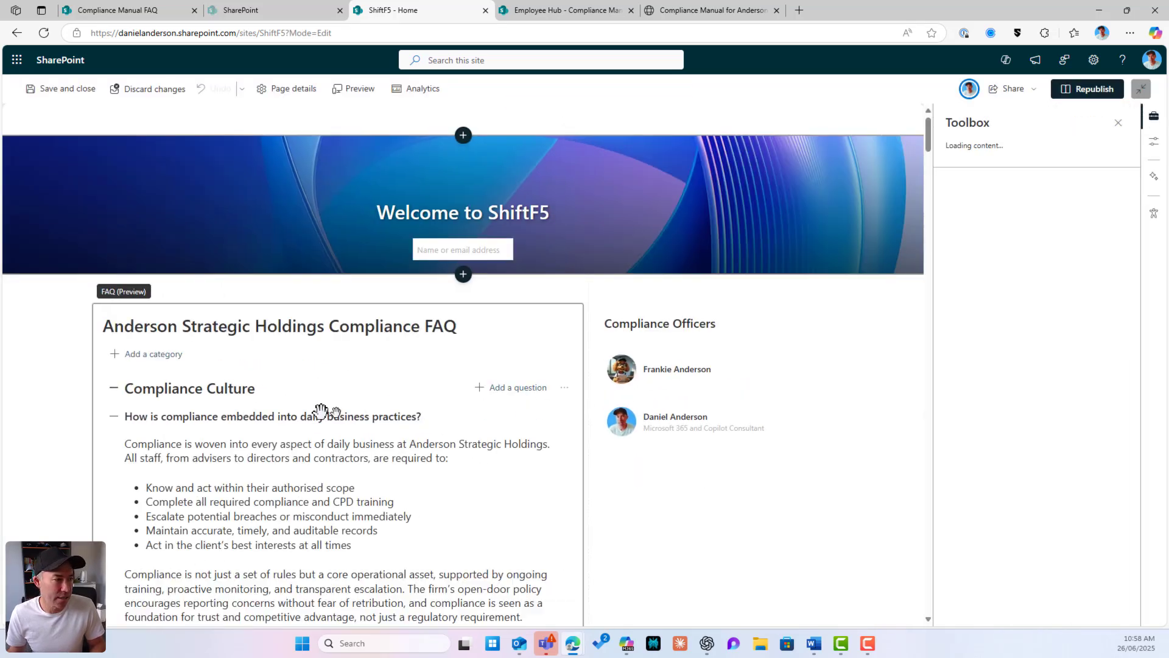
Select the Compliance FAQ web part and look over its categories and answers beside the Compliance Officers section
{"action": "left_click", "coordinate": [216, 350]}
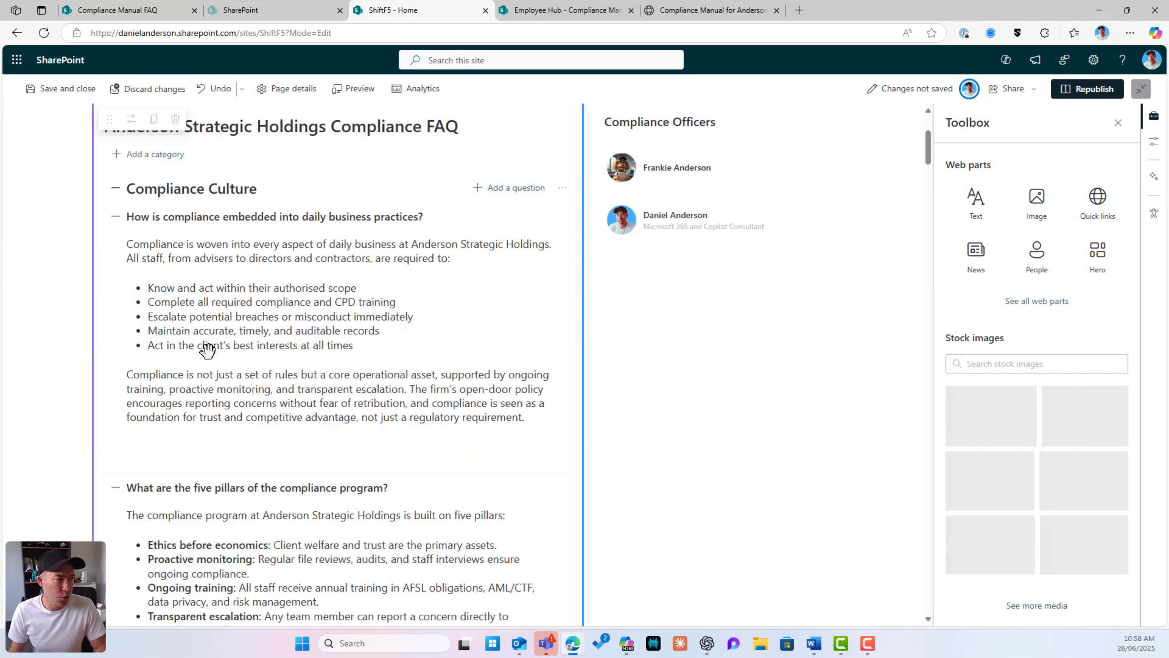
{"action": "scroll", "coordinate": [255, 335], "scroll_direction": "up", "scroll_amount": 3}
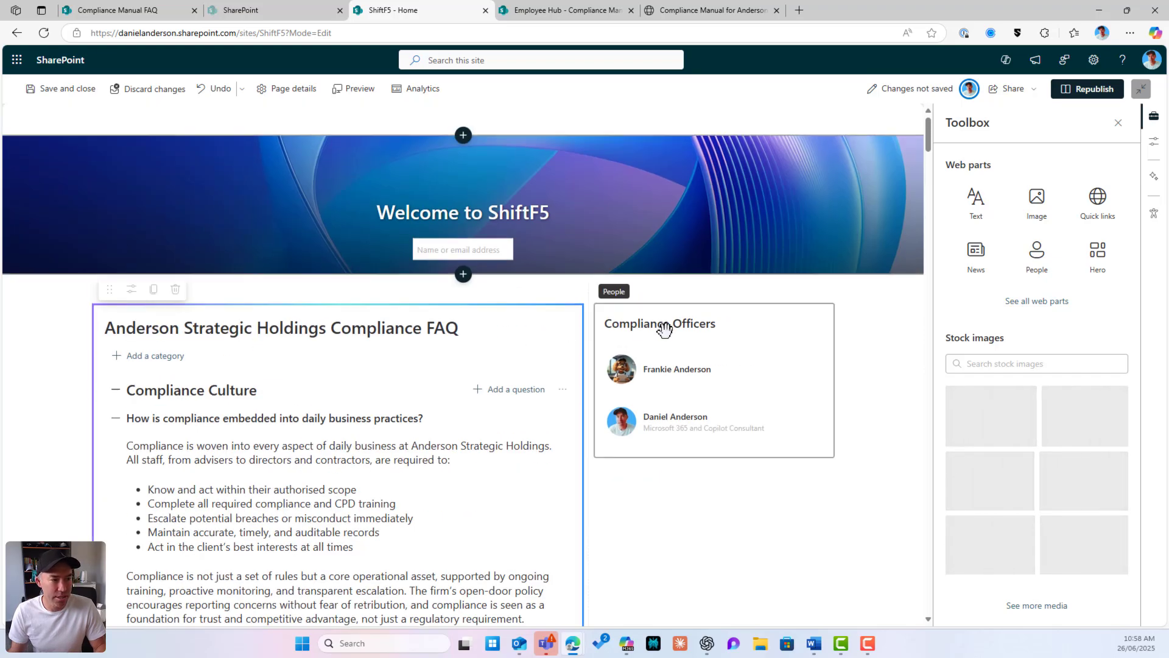
{"action": "scroll", "coordinate": [496, 340], "scroll_direction": "down", "scroll_amount": 3}
{"action": "scroll", "coordinate": [546, 349], "scroll_direction": "up", "scroll_amount": 3}
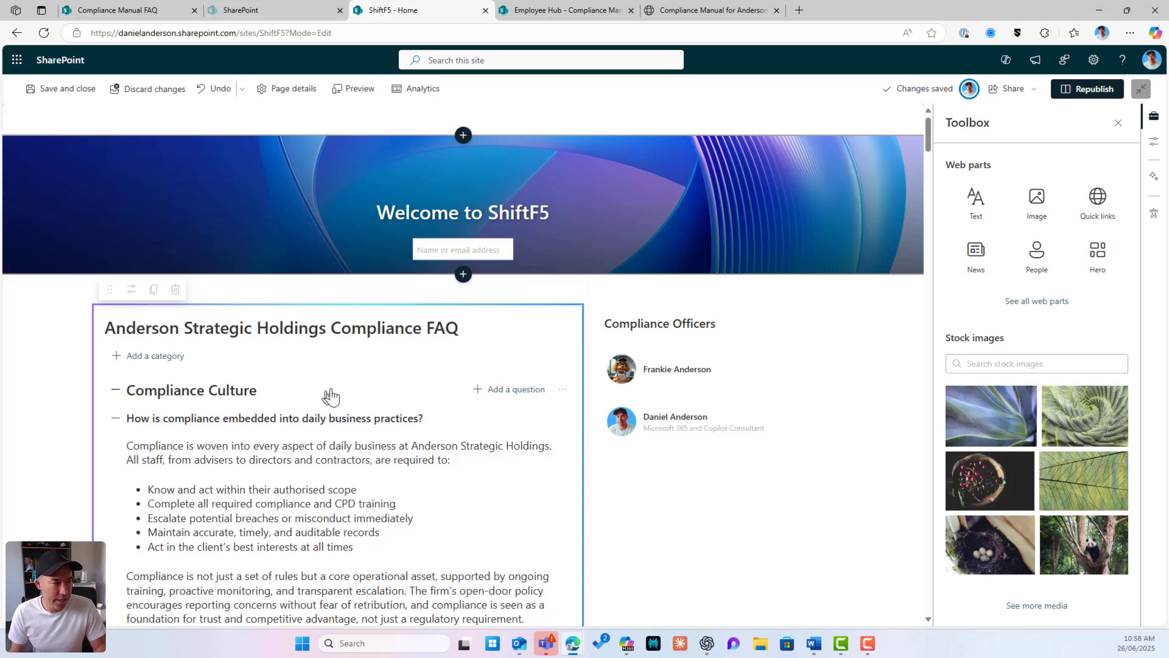
{"action": "left_click", "coordinate": [691, 375]}
{"action": "left_click", "coordinate": [437, 417]}
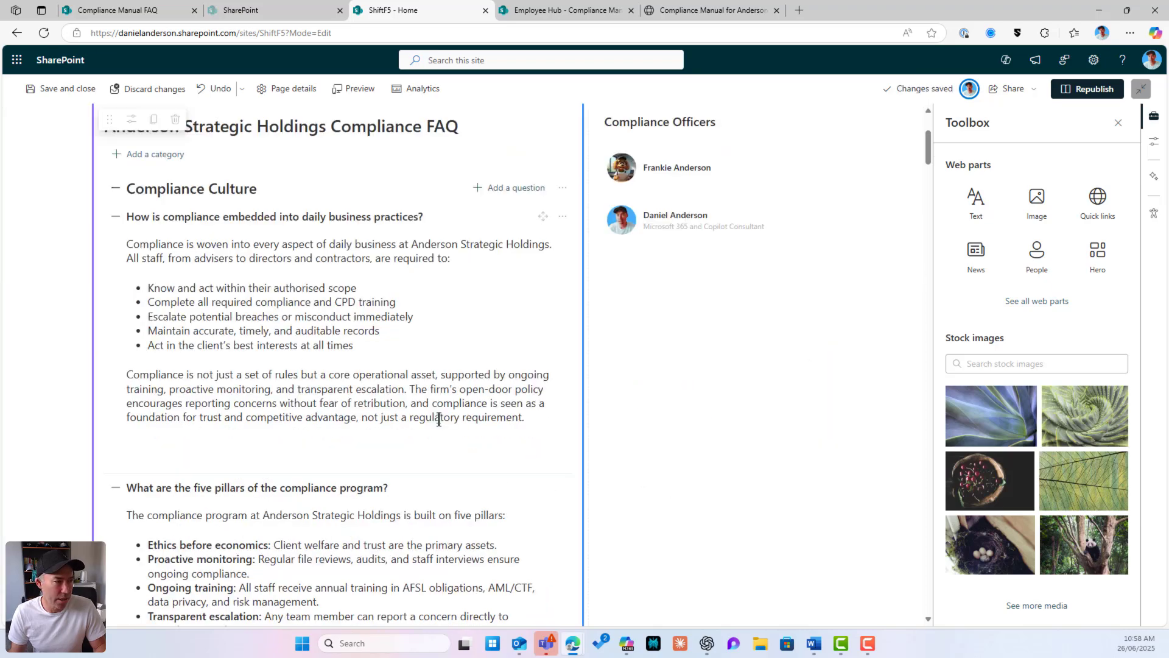
{"action": "scroll", "coordinate": [334, 373], "scroll_direction": "up", "scroll_amount": 3}
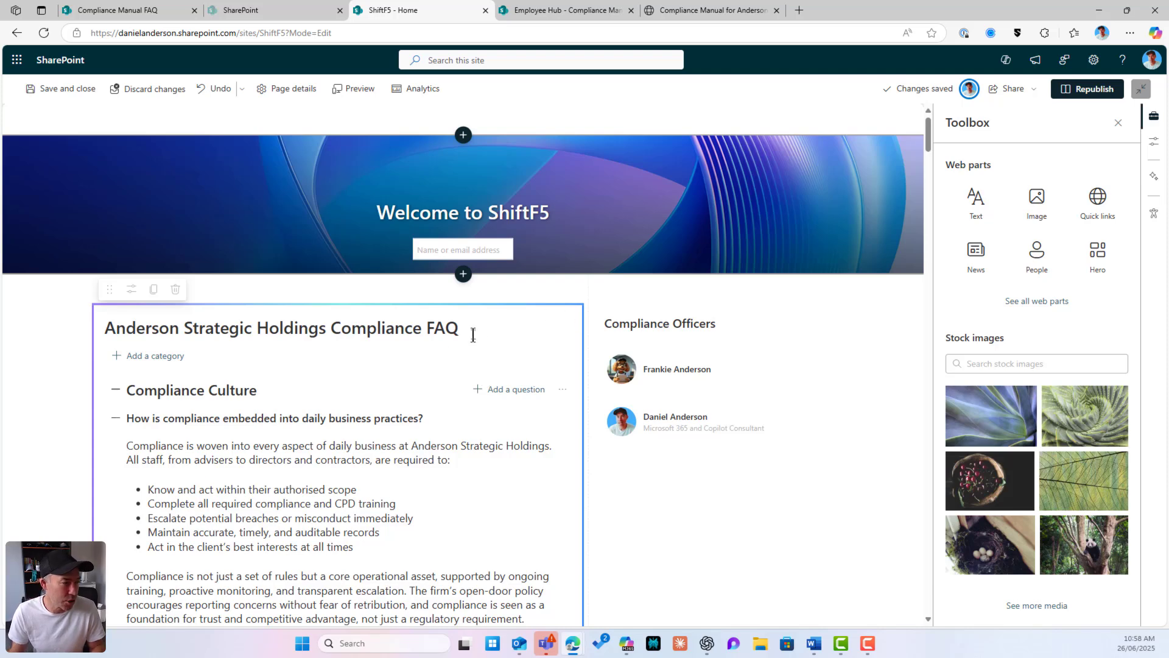
Open the FAQ web part's properties and examine its source file picker, purpose and icon options
{"action": "left_click", "coordinate": [131, 289]}
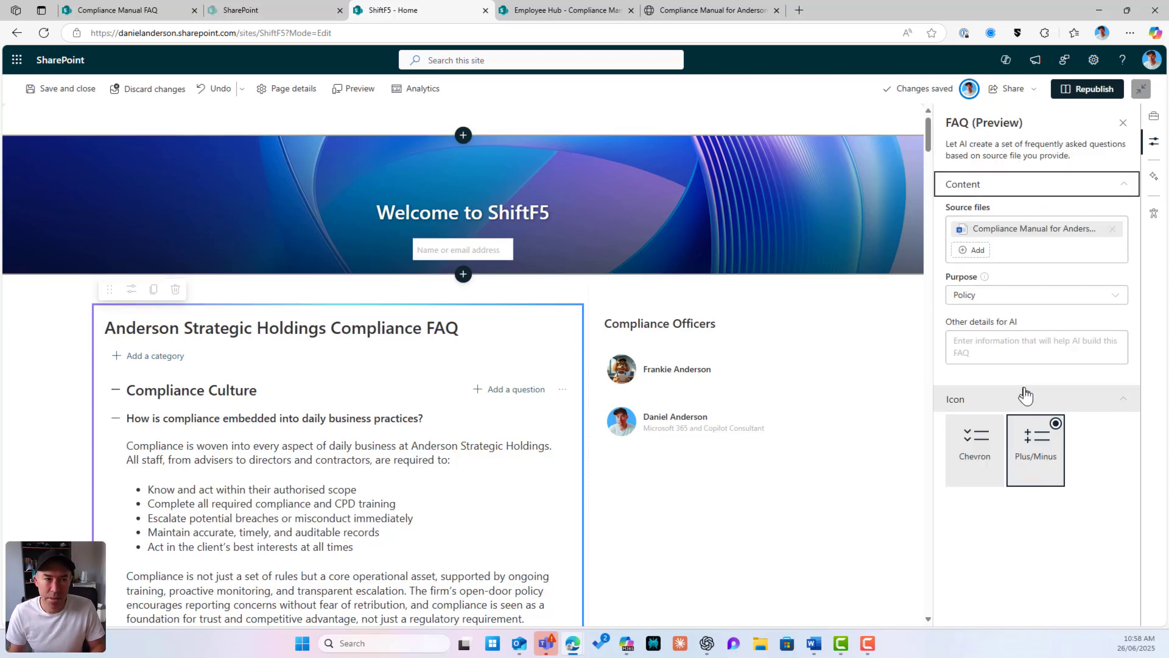
{"action": "left_click", "coordinate": [973, 250]}
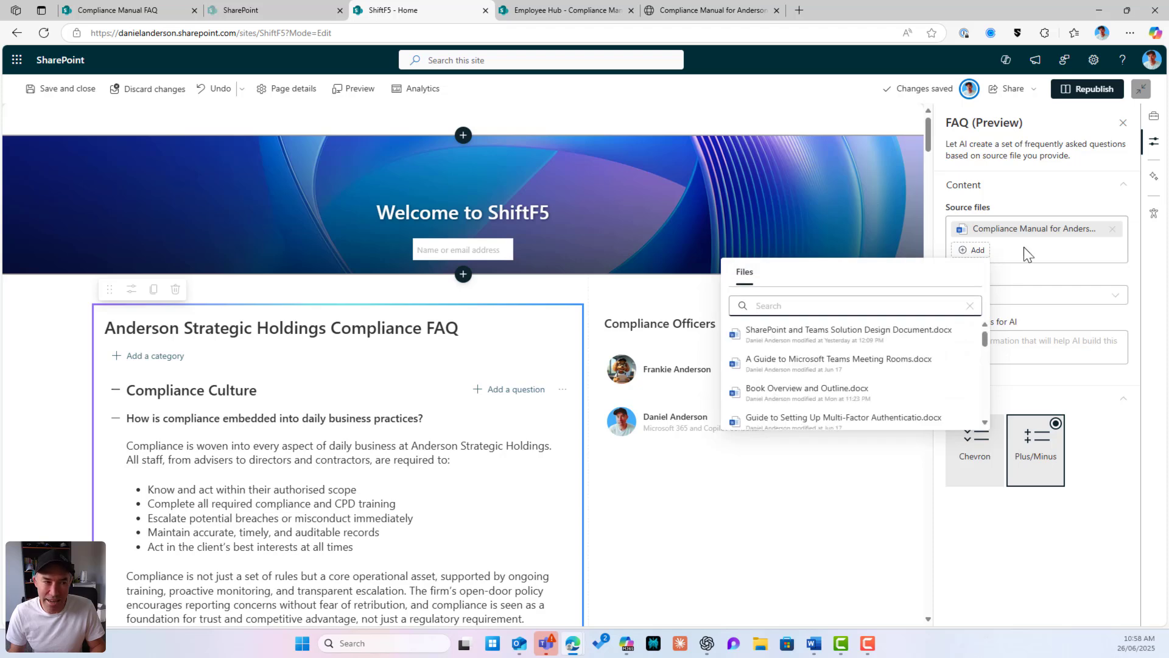
{"action": "left_click", "coordinate": [1044, 195]}
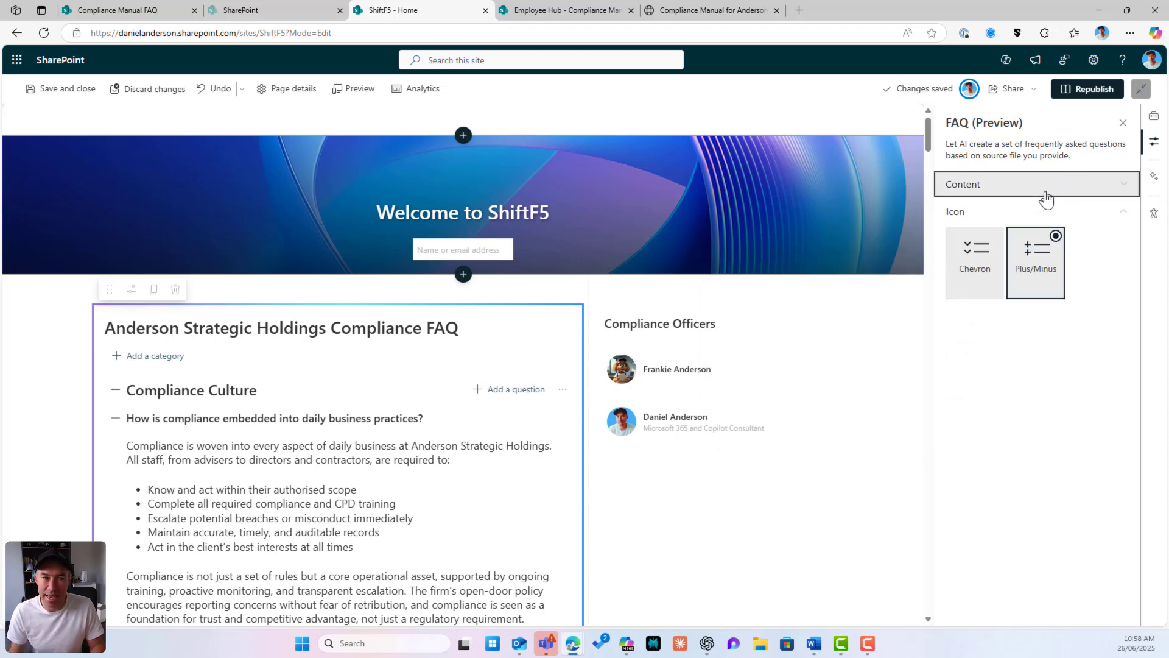
{"action": "left_click", "coordinate": [1045, 197]}
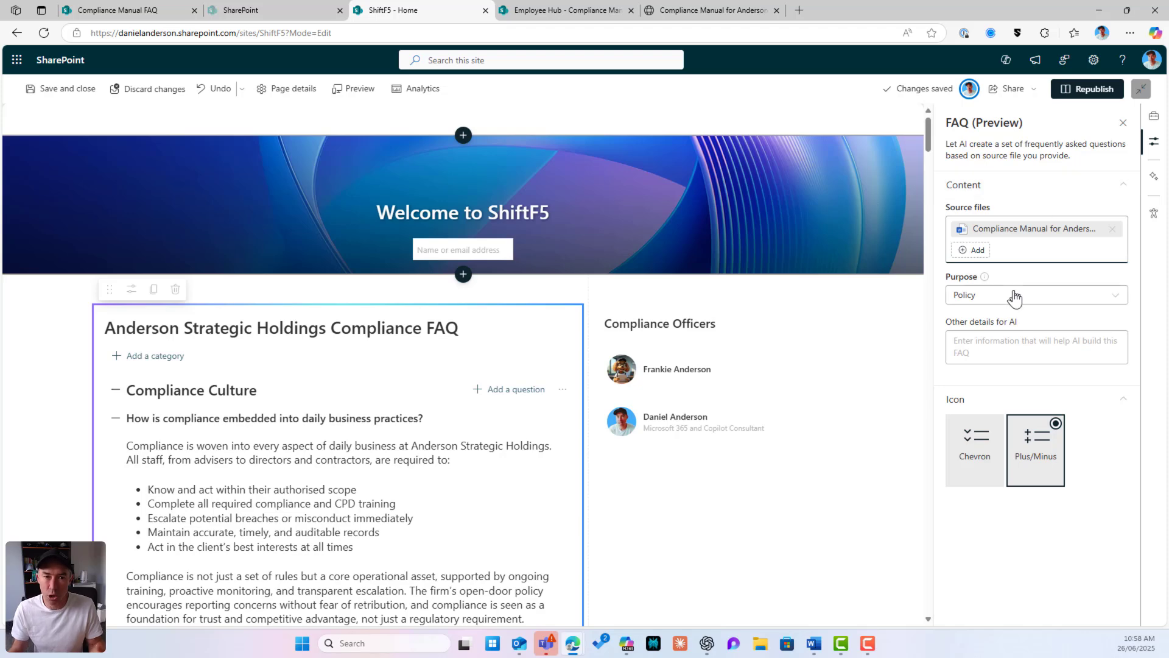